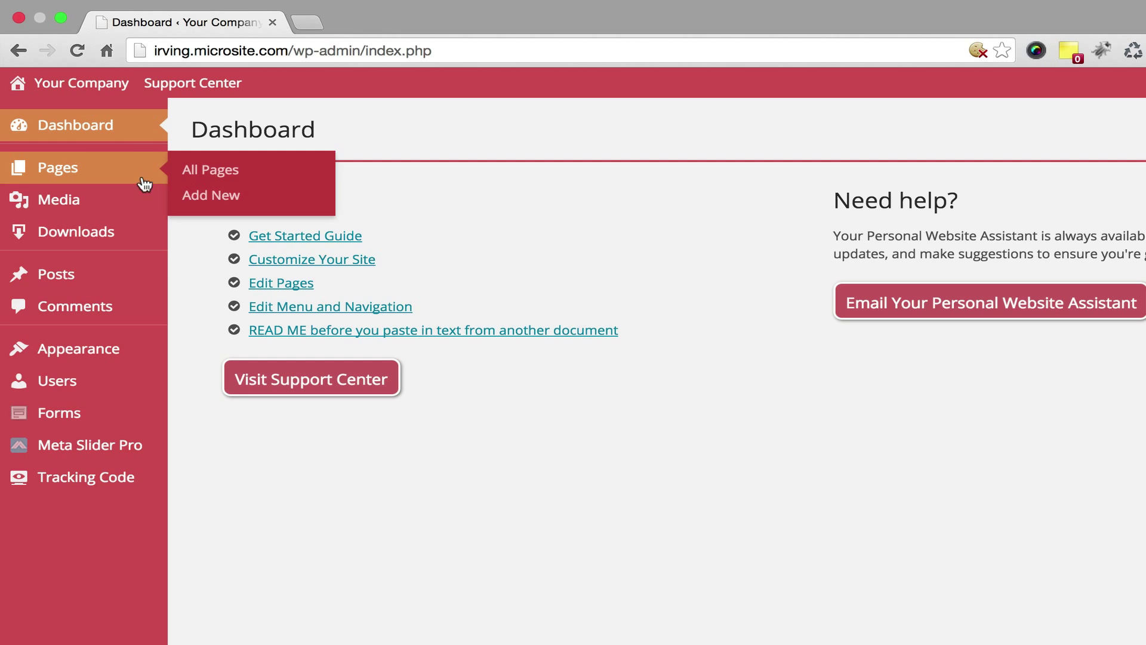
# - Create a new page titled "Example Layout" and publish it
pyautogui.click(208, 197)
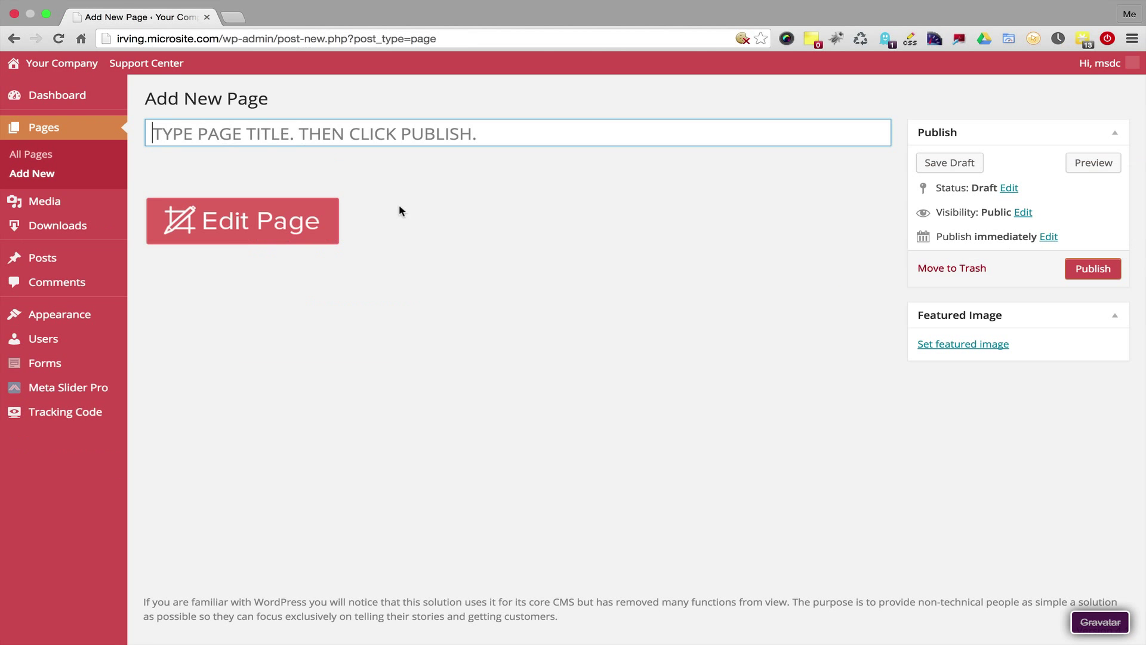
pyautogui.write('Example Layout')
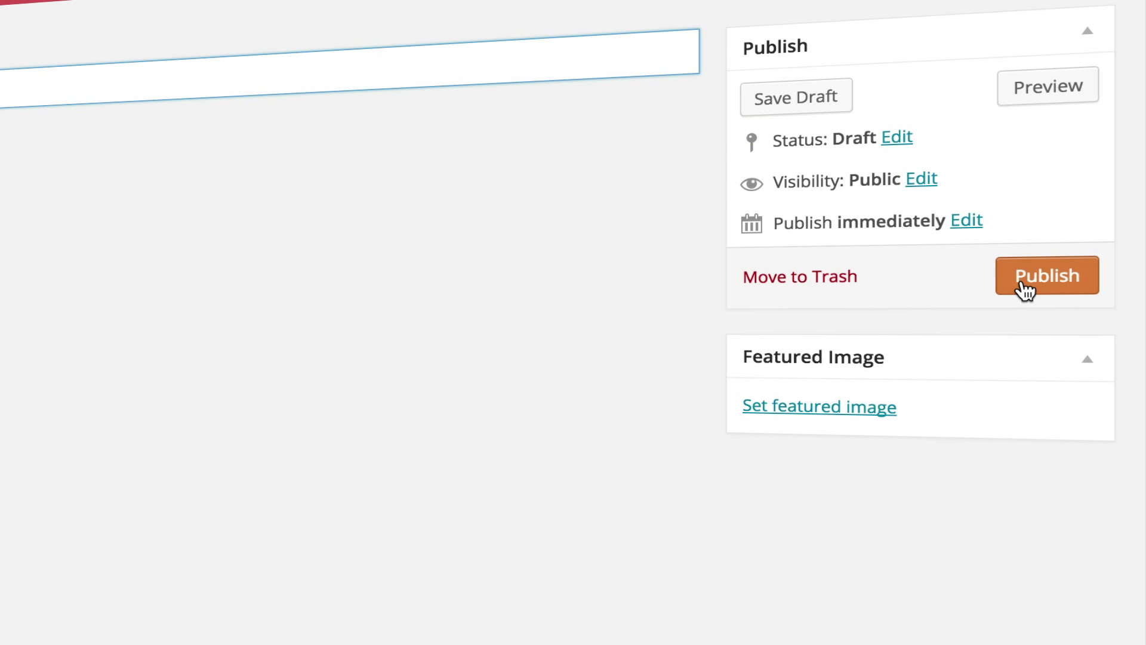
pyautogui.click(1023, 287)
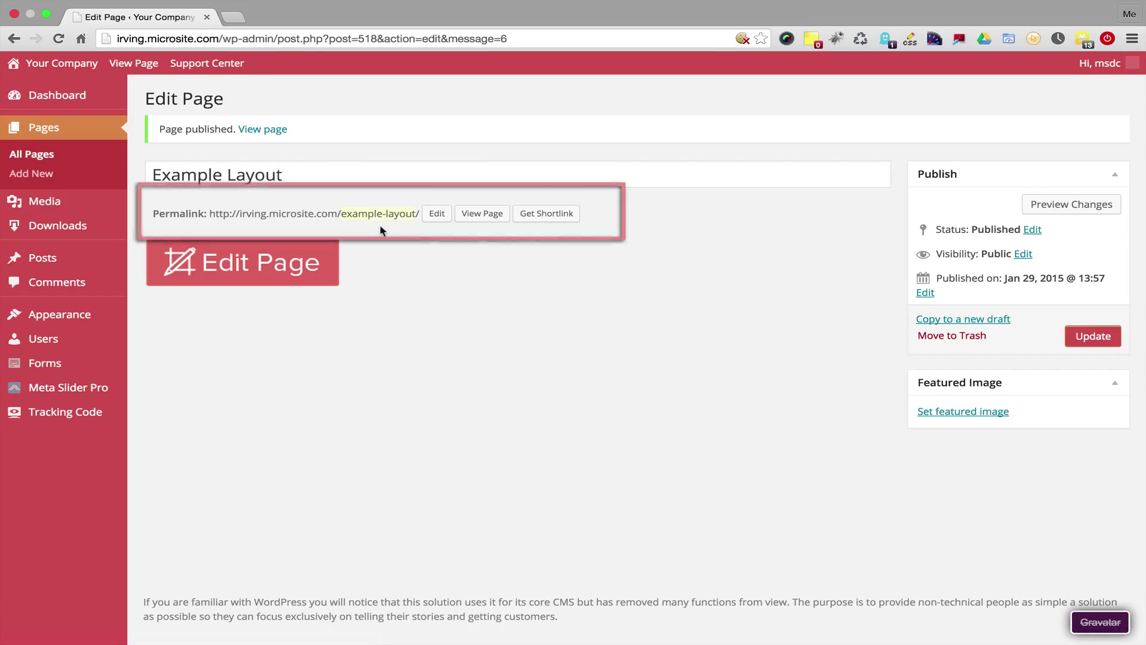
# - Open the page for layout editing and add a title object reading "Example Page Layout"
pyautogui.click(296, 268)
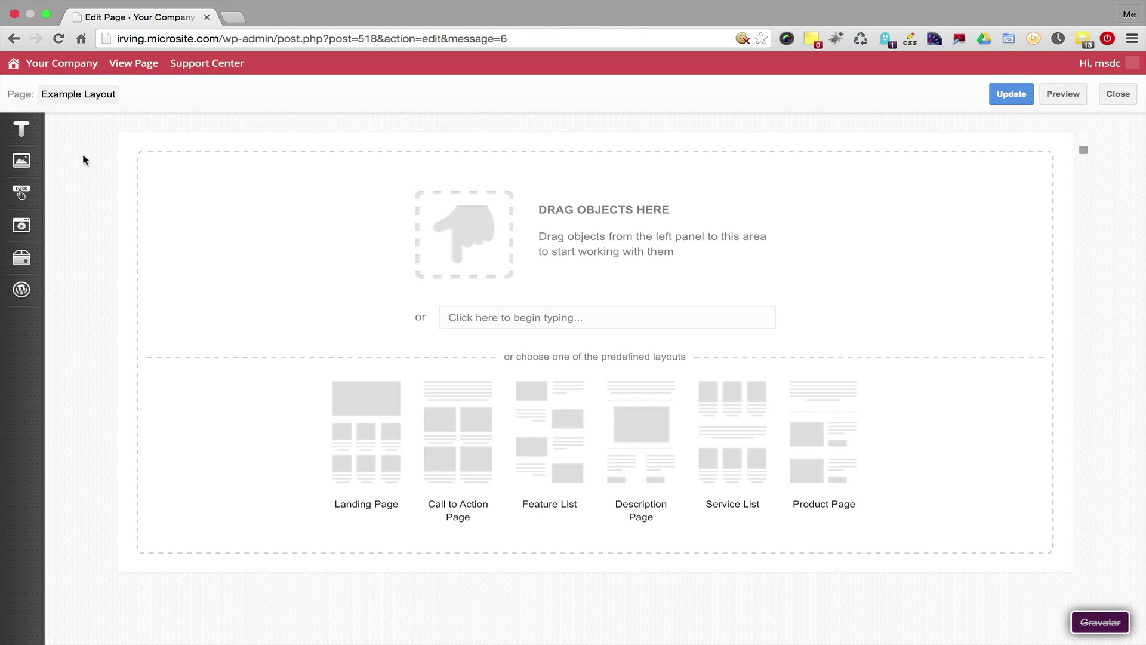
pyautogui.click(22, 137)
pyautogui.moveTo(128, 141); pyautogui.dragTo(386, 204)
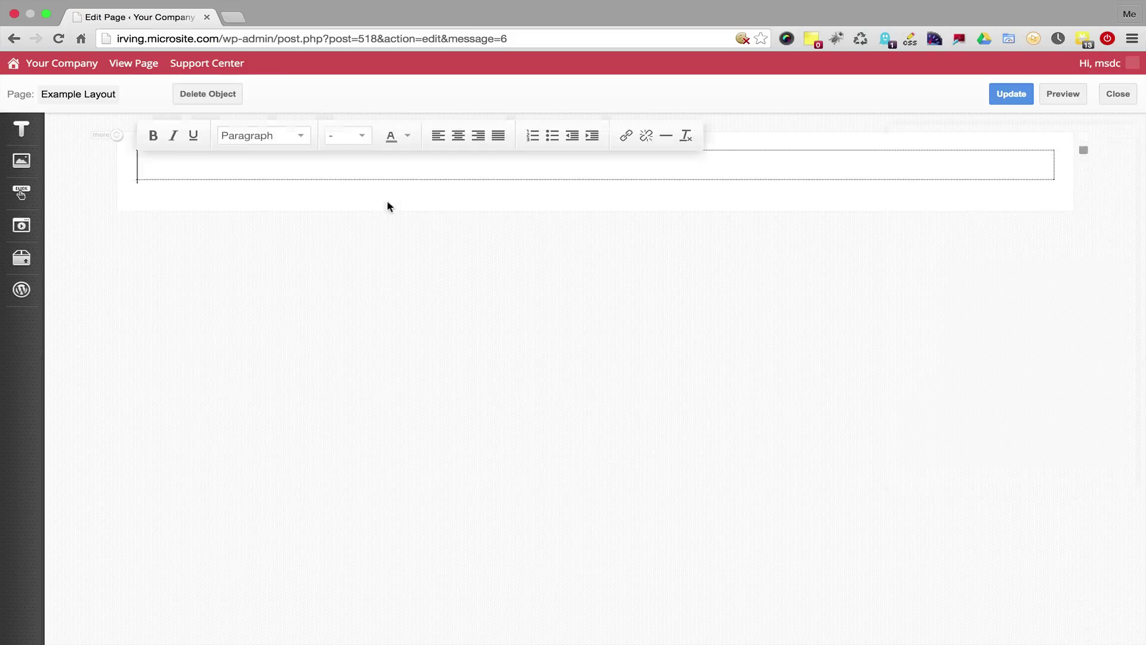
pyautogui.write('Example Page Layout')
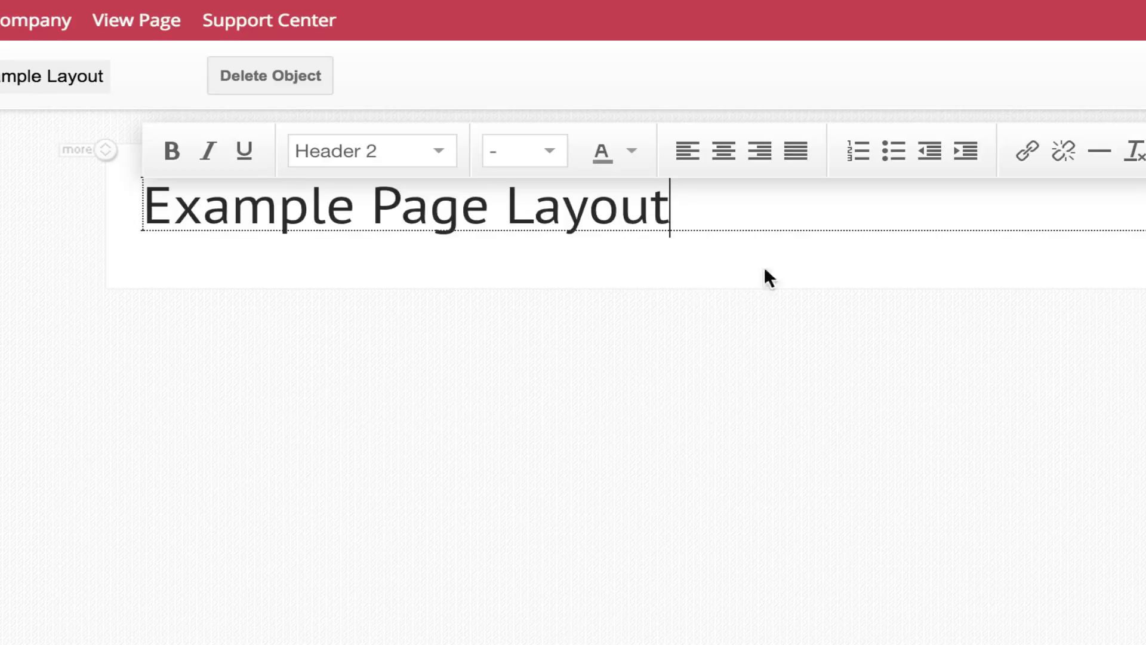
# - Format the "Example Page Layout" title as Header 1 and center it
pyautogui.moveTo(724, 207); pyautogui.dragTo(148, 167)
pyautogui.click(429, 153)
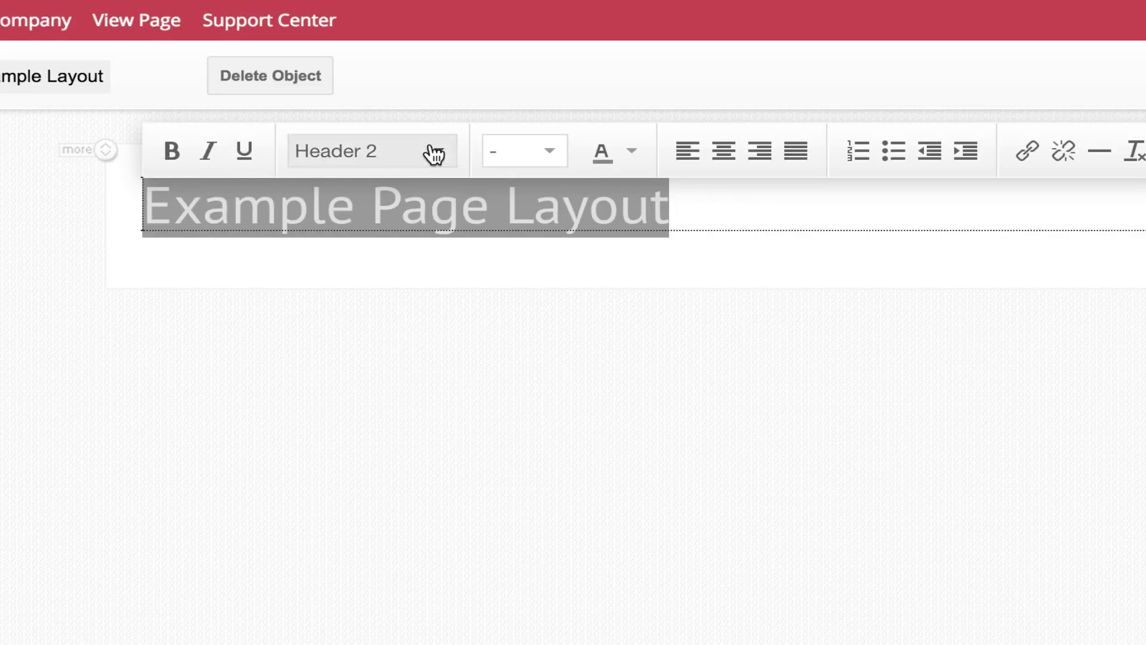
pyautogui.click(406, 339)
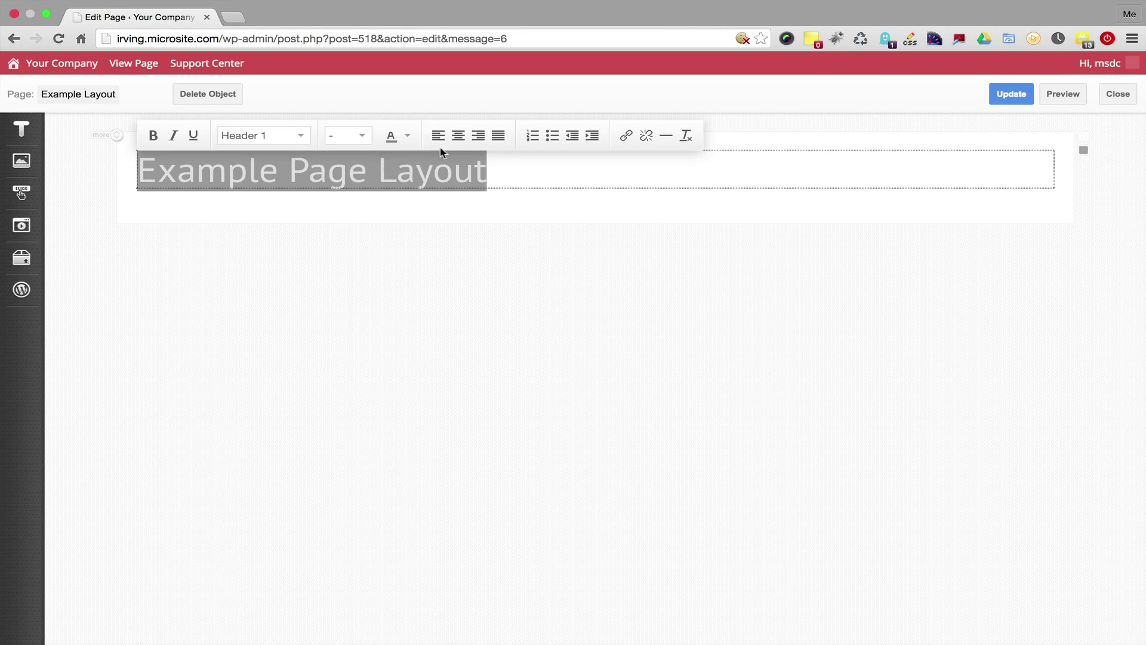
pyautogui.click(459, 136)
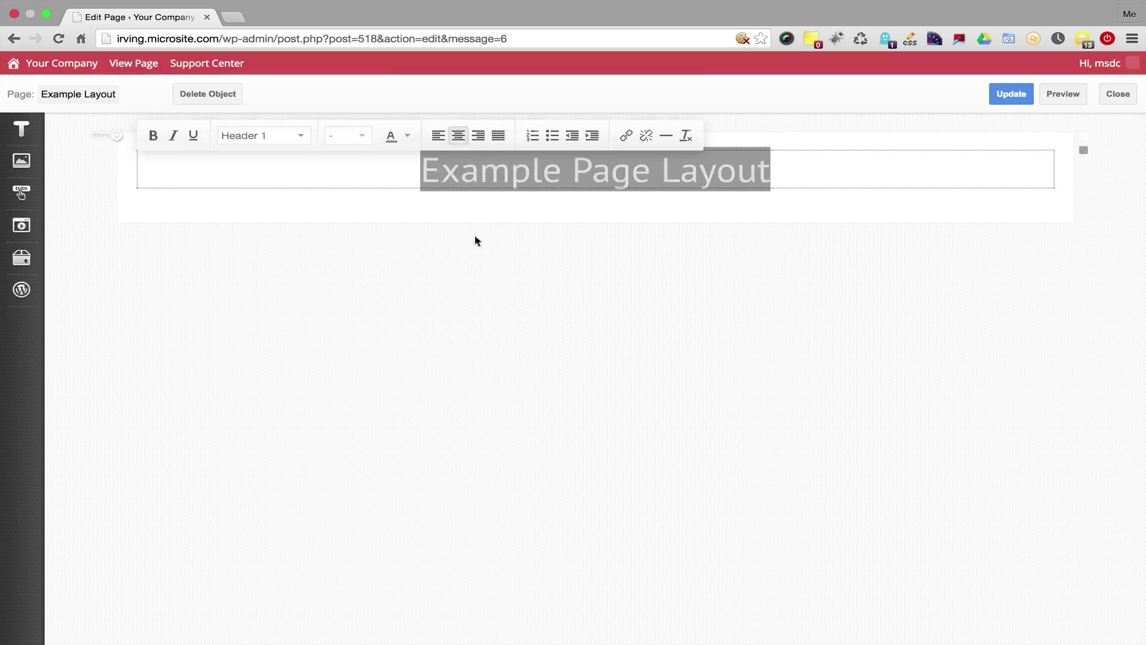
pyautogui.click(418, 247)
# - Insert a WordPress Text object below the title with the lines "Example Left Column" and "Text goes here."
pyautogui.click(21, 129)
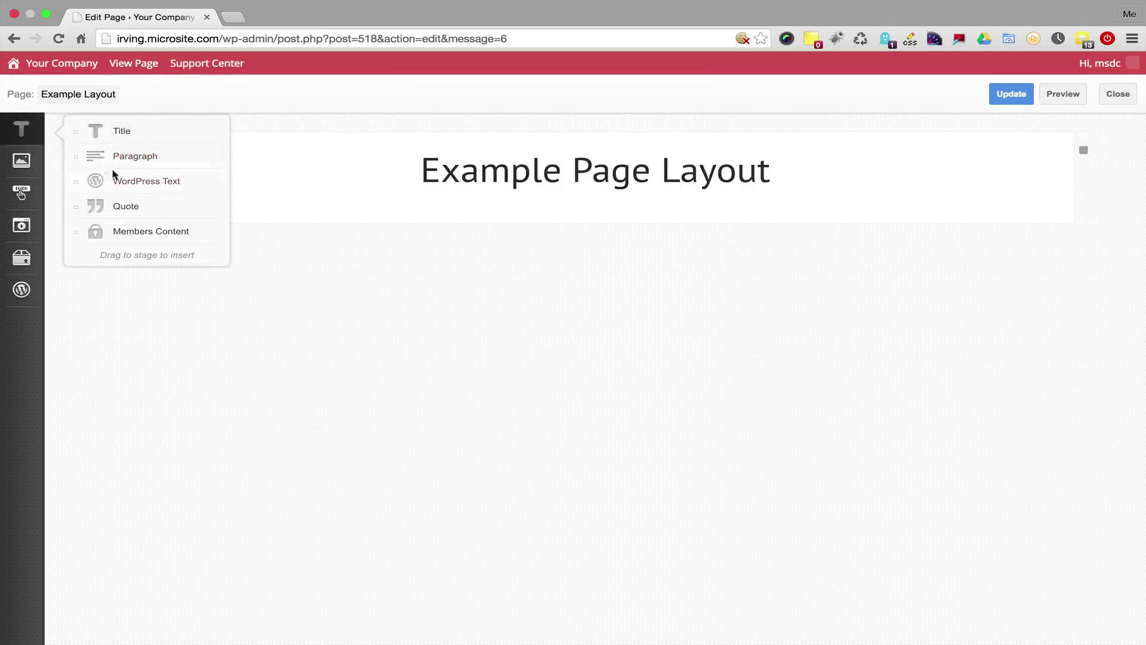
pyautogui.moveTo(116, 180); pyautogui.dragTo(204, 212)
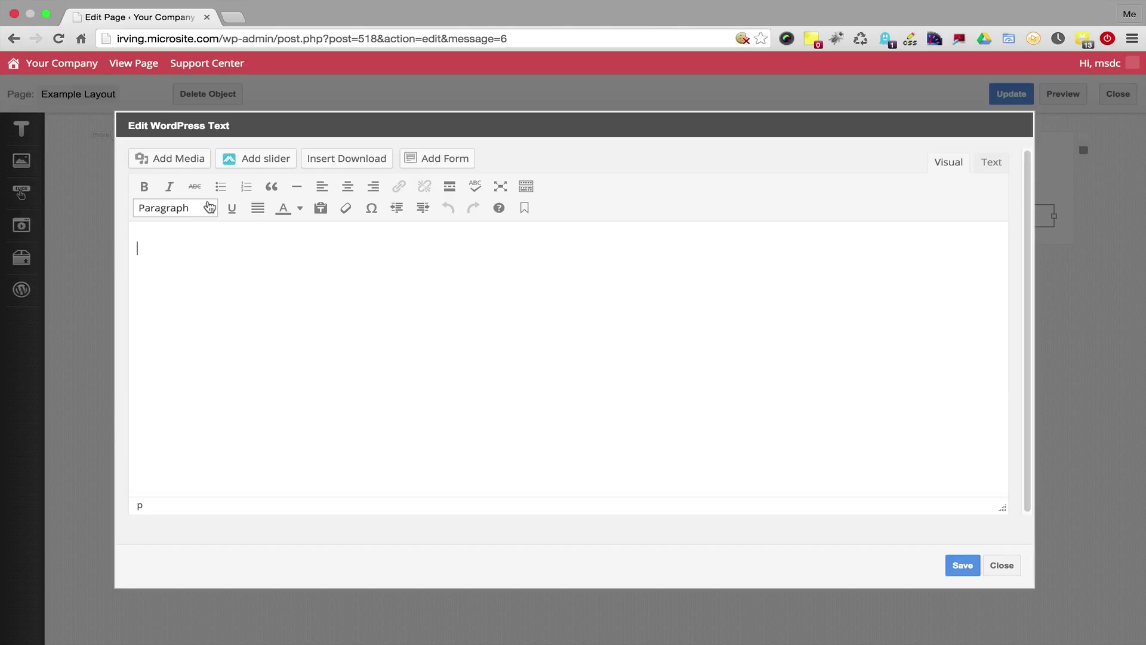
pyautogui.write('Example Left Column')
pyautogui.press('Return')
pyautogui.write('Text goes here.')
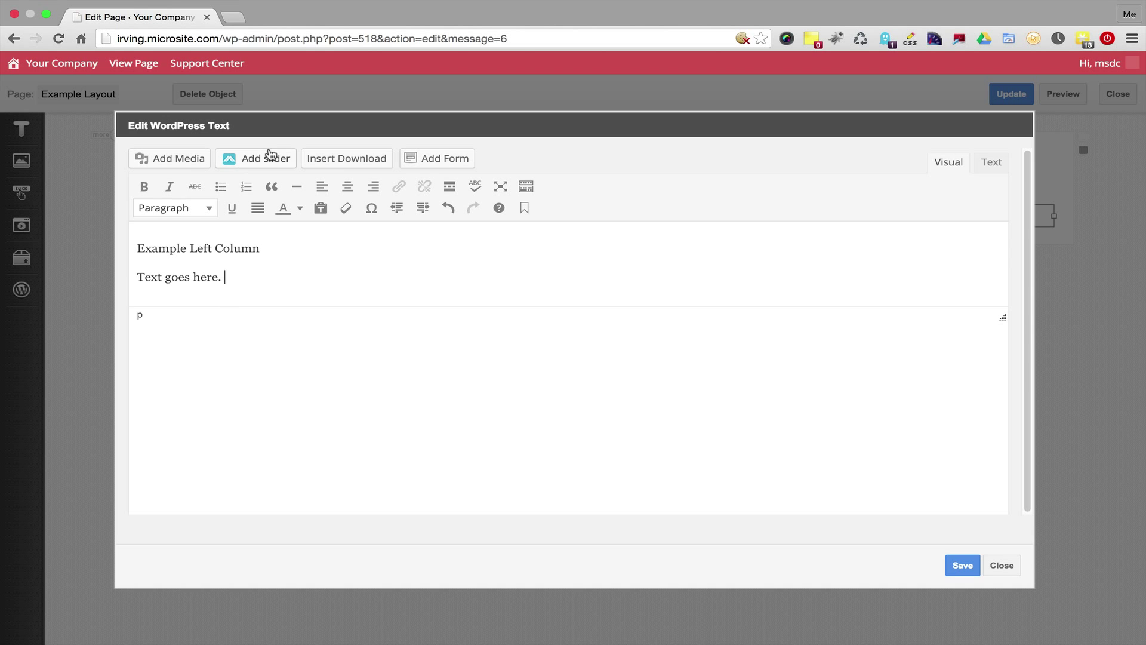
# - Turn on plain-text pasting, add the Lorem ipsum paragraph after "Text goes here.", and save the text object
pyautogui.click(321, 208)
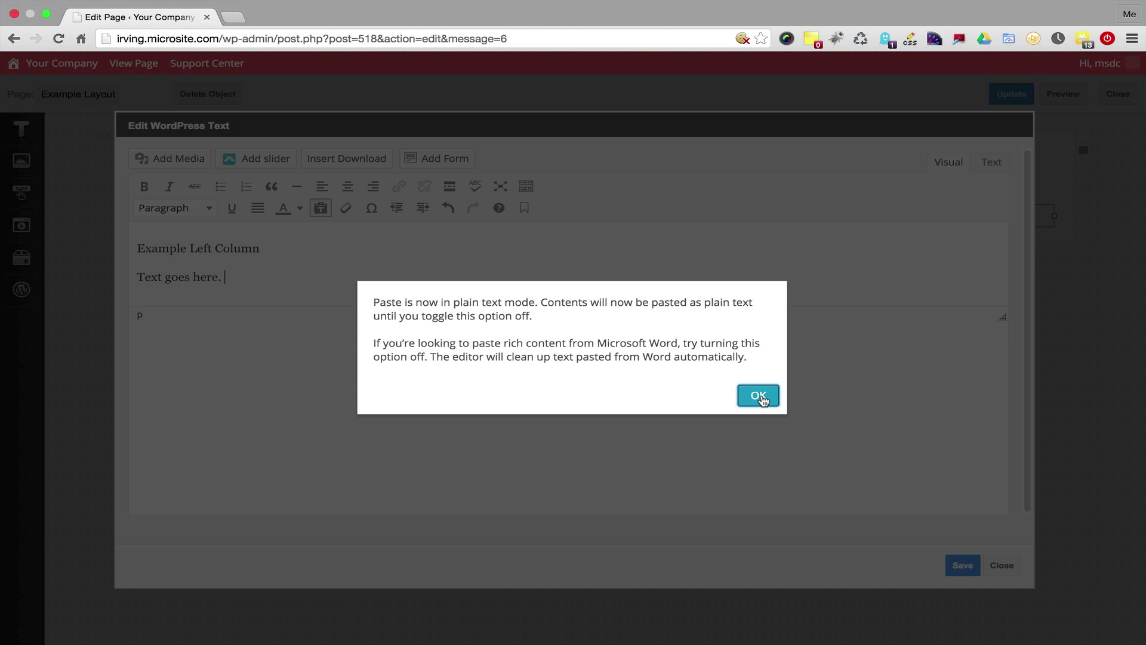
pyautogui.click(758, 395)
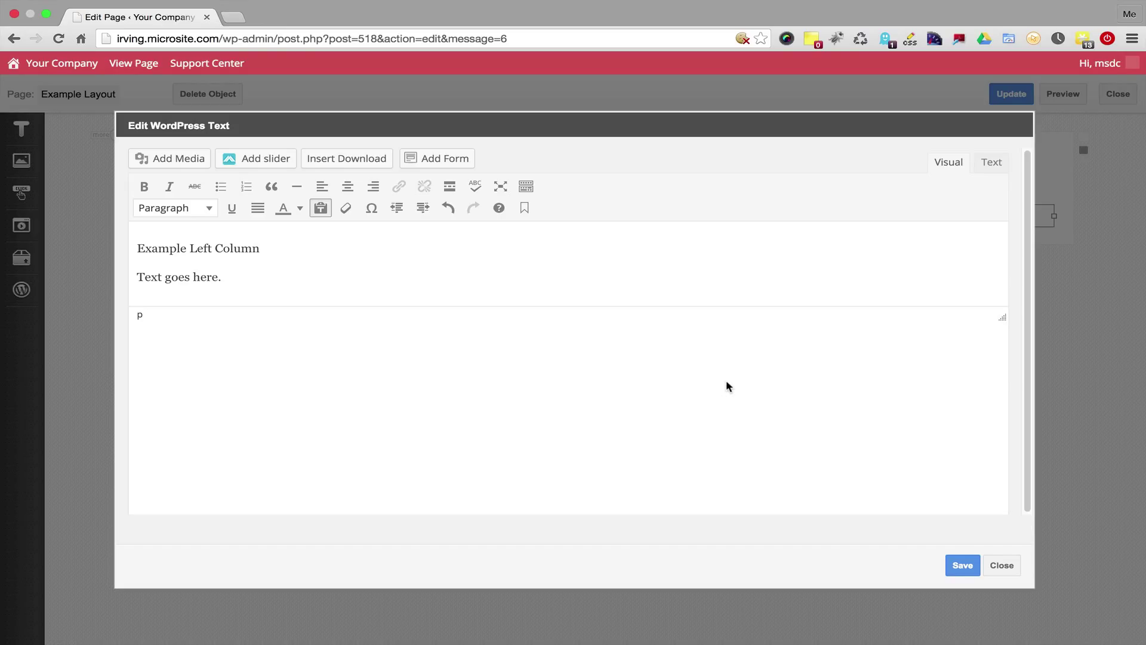
pyautogui.write('Lorem ipsum dolor sit amet, consectetuer adipiscing elit, sed diam nonummy nibh euismod tincidunt ut laoreet dolore magna aliquam erat volutpat. Ut wisi enim ad minim veniam, quis nostrud exerci tation ullamcorper suscipit lobortis nisl ut aliquip ex ea commodo consequat. Duis autem vel eum iriure dolor in hendrerit in vulputate velit esse molestie consequat, vel illum dolore eu feugiat nulla facilisis at vero eros et accumsan et iusto odio dignissim qui blandit praesent luptatum zzril delenit augue duis dolore te feugait nulla facilisi.')
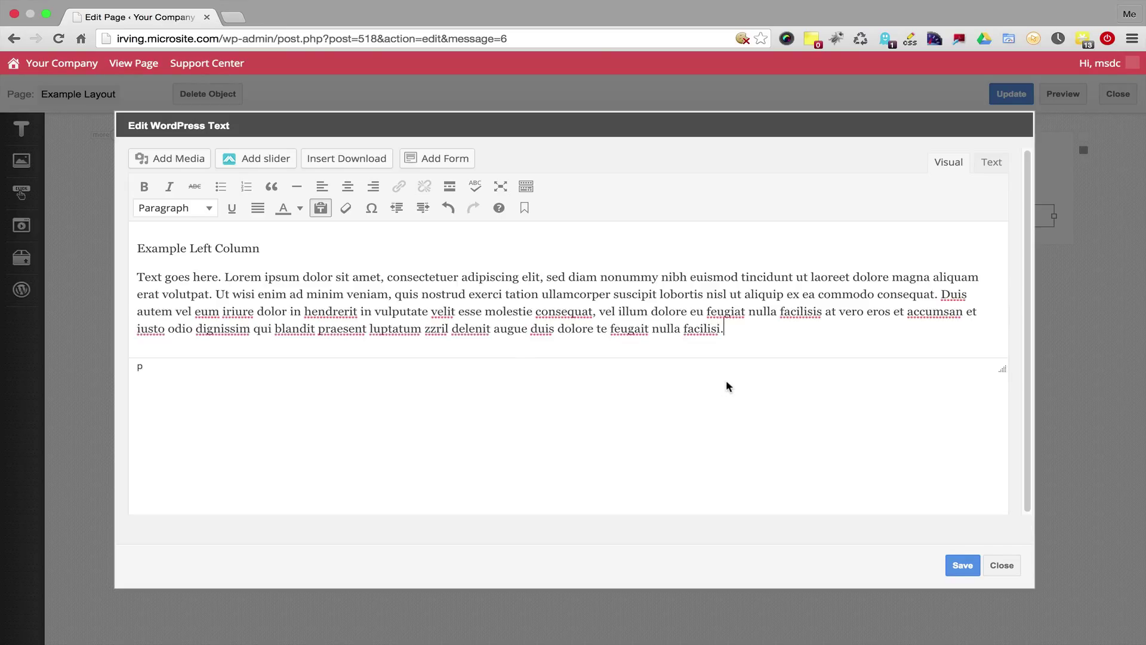
pyautogui.click(962, 565)
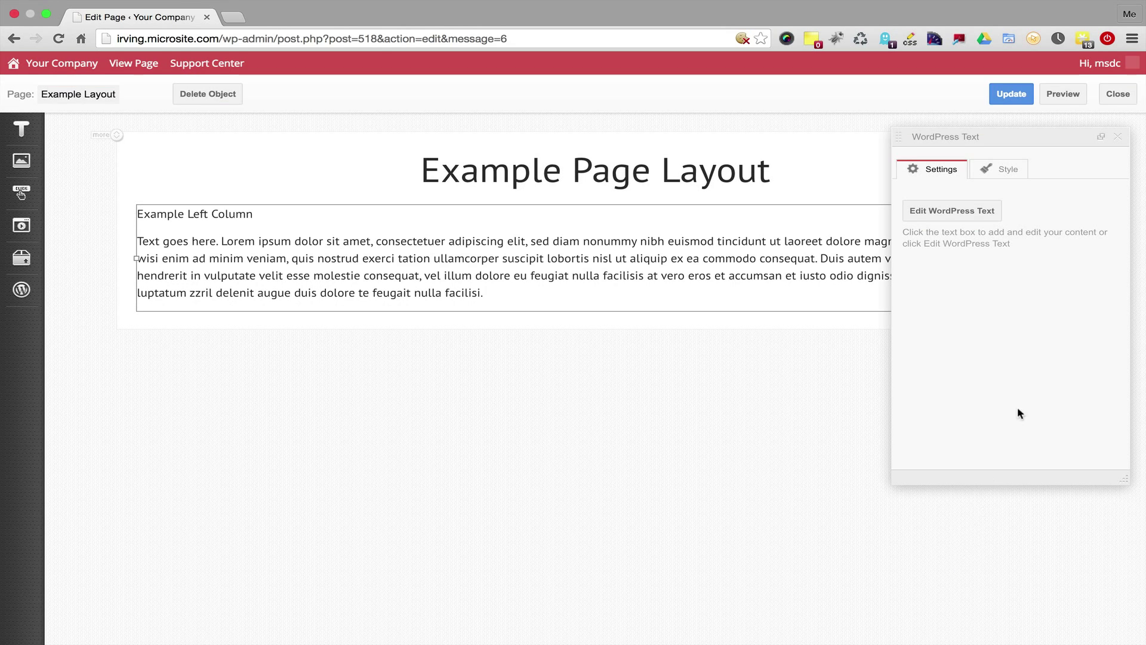
# - Narrow the "Example Left Column" text object to about half the page width, leaving space for a second column
pyautogui.click(1117, 136)
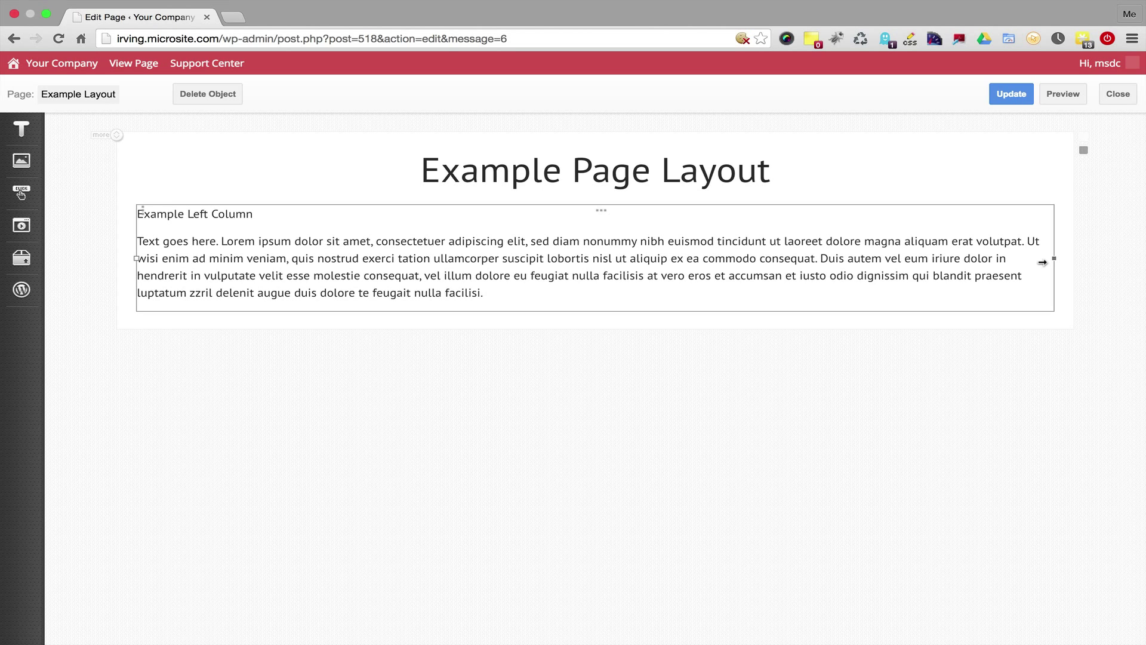
pyautogui.moveTo(1042, 262); pyautogui.dragTo(597, 247)
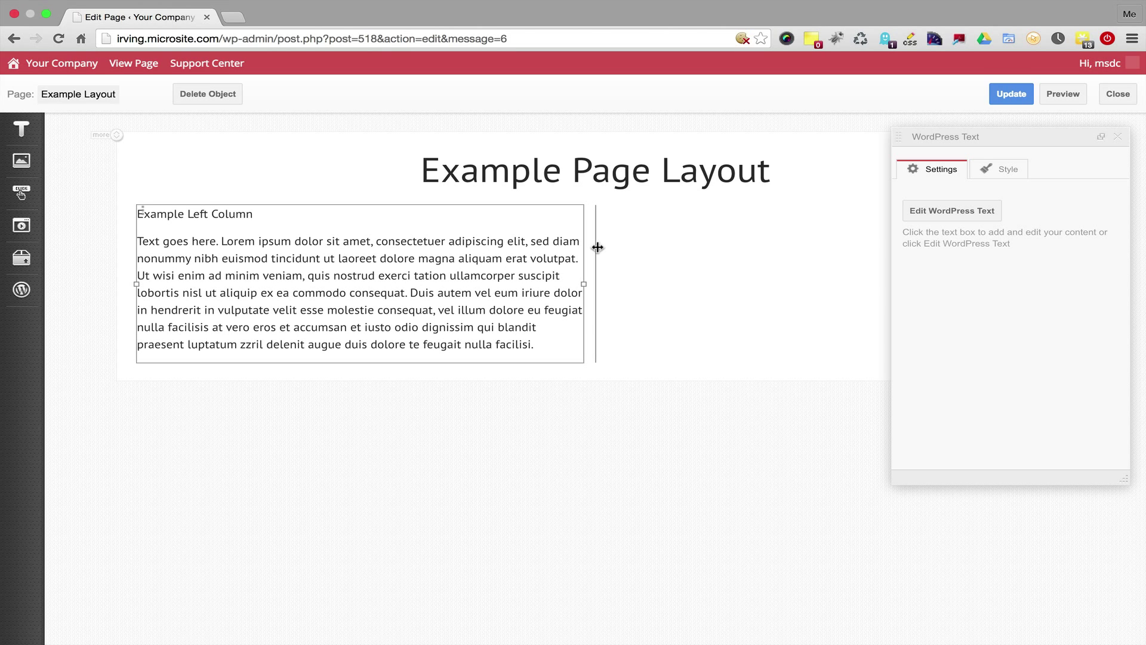
# - Format the "Example Left Column" line as Heading 3 and save the text object
pyautogui.click(369, 256)
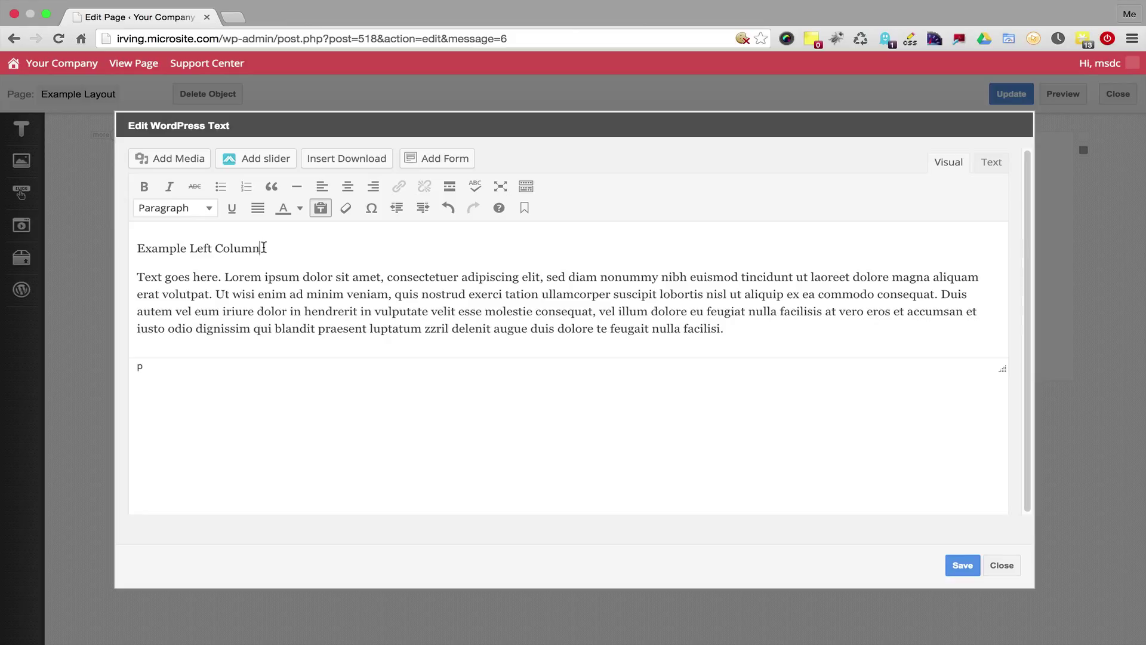
pyautogui.moveTo(263, 247); pyautogui.dragTo(129, 248)
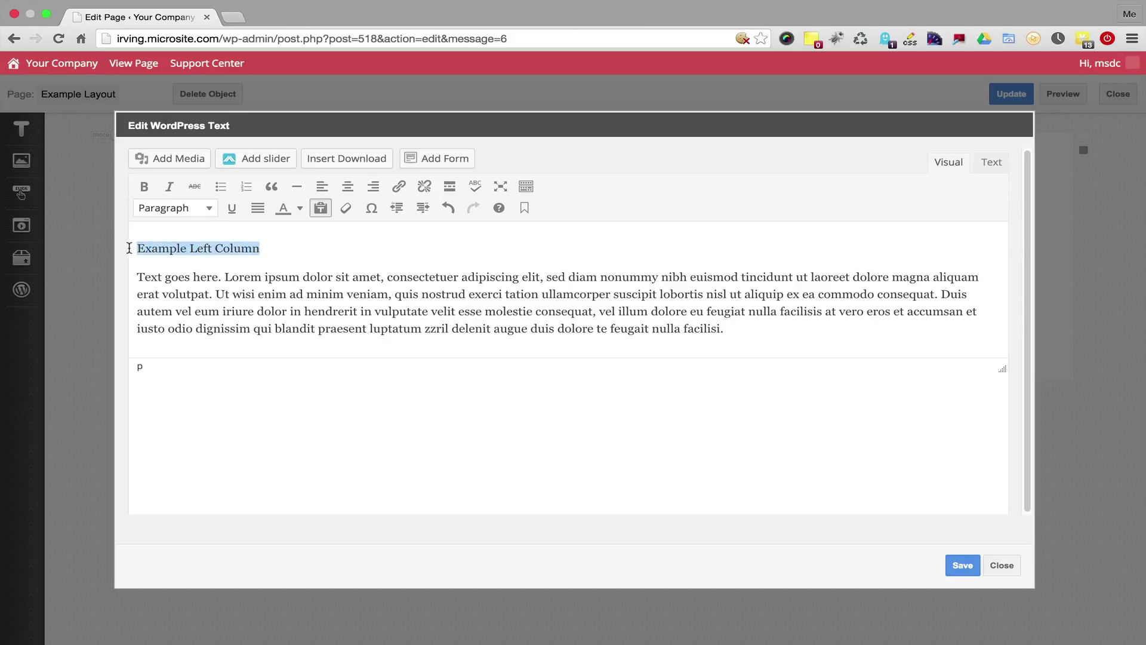
pyautogui.click(211, 209)
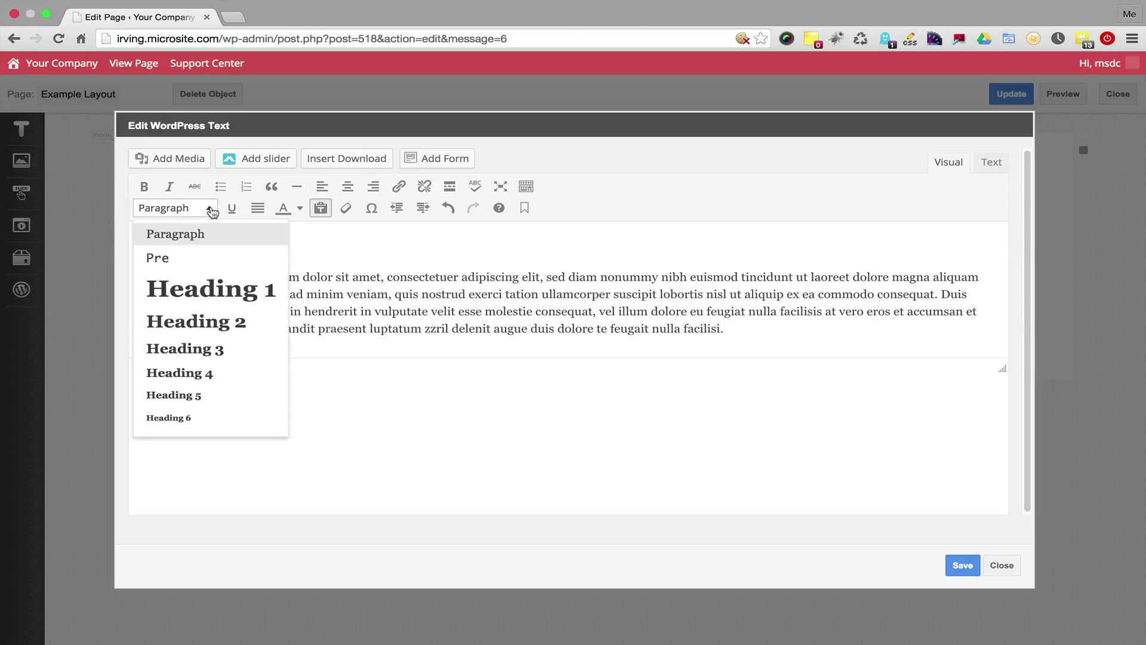
pyautogui.click(197, 346)
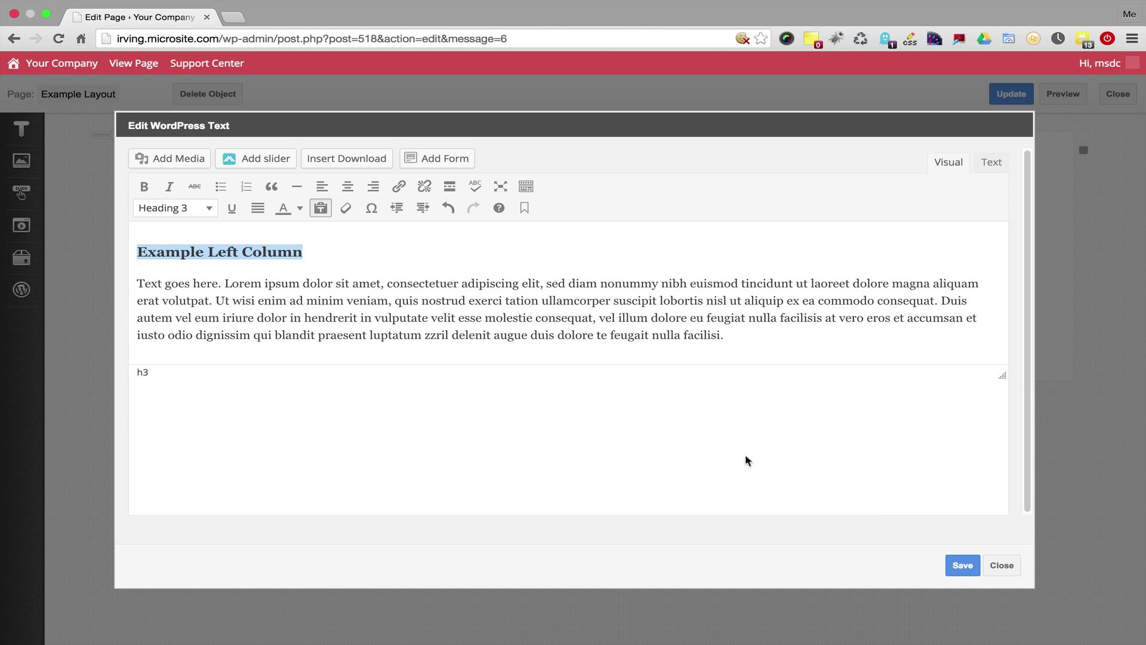
pyautogui.click(954, 565)
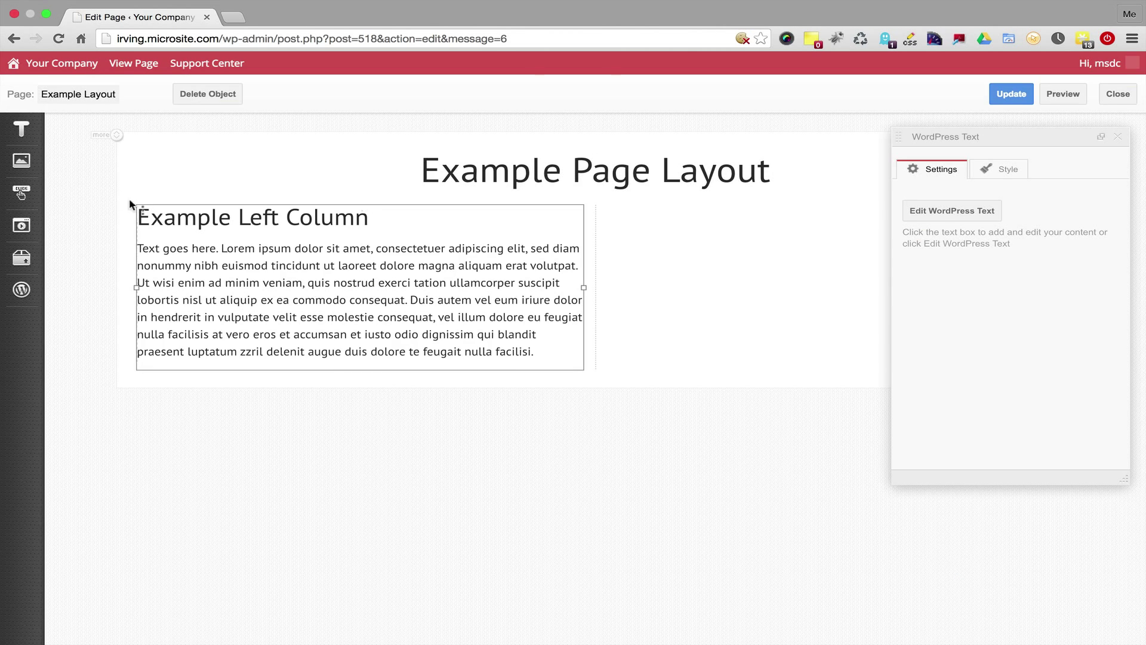
# - Insert a WordPress Text object in the empty right column with "Example of Right Column", "Text goes here." and the Lorem ipsum text
pyautogui.moveTo(21, 129)
pyautogui.moveTo(95, 181); pyautogui.dragTo(721, 251)
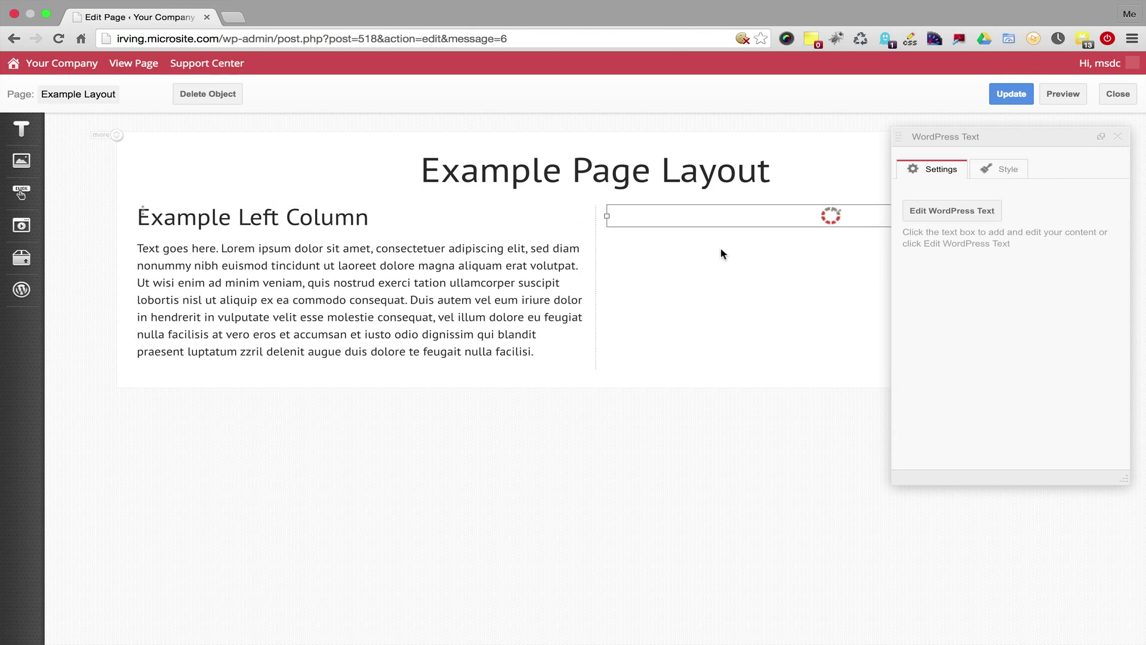
pyautogui.write('Example of Ri')
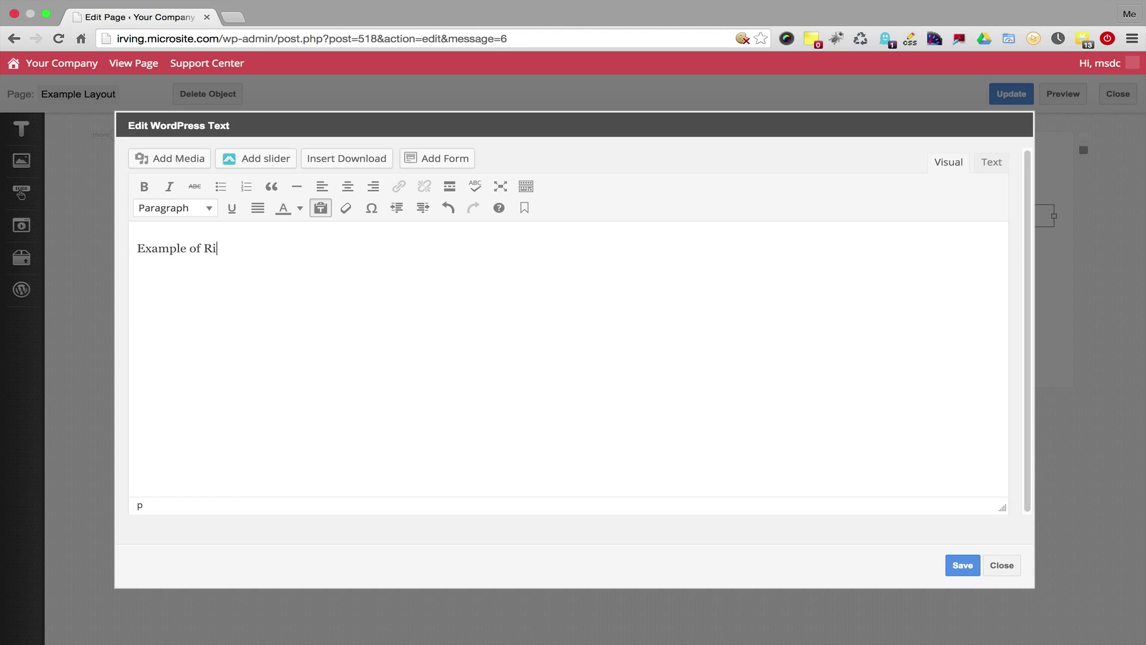
pyautogui.write('ght Column')
pyautogui.press('Return')
pyautogui.write('Text goes here.')
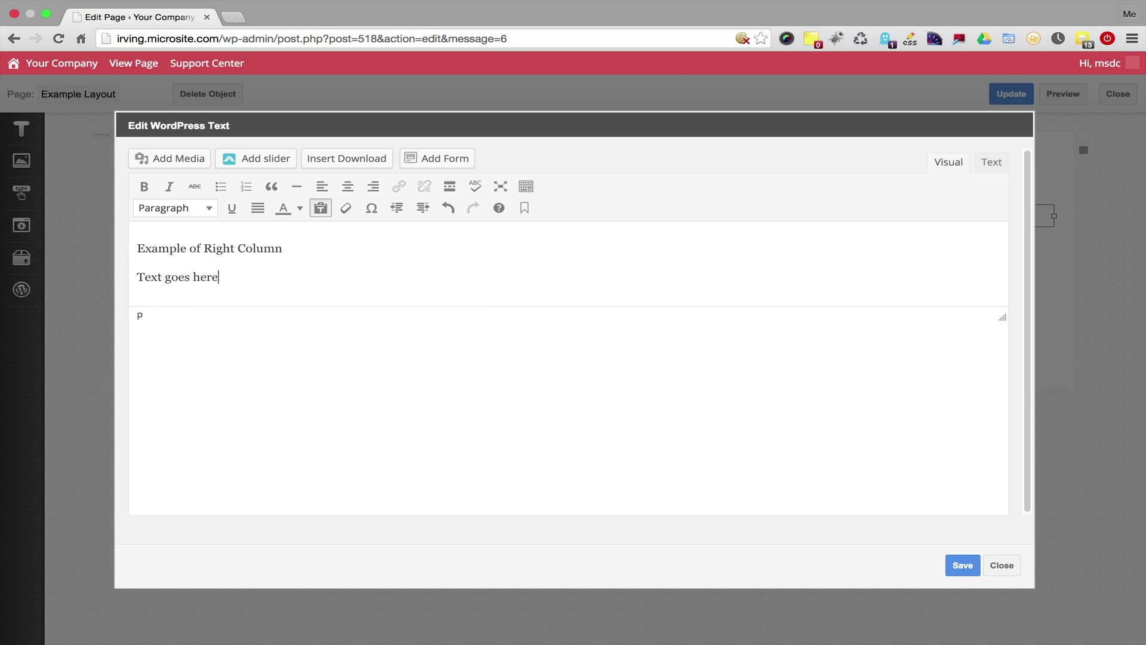
pyautogui.write('Lorem ipsum dolor sit amet, consectetuer adipiscing elit, sed diam nonummy nibh euismod tincidunt ut laoreet dolore magna aliquam erat volutpat. Ut wisi enim ad minim veniam, quis nostrud exerci tation ullamcorper suscipit lobortis nisl ut aliquip ex ea commodo consequat. Duis autem vel eum iriure dolor in hendrerit in vulputate velit esse molestie consequat, vel illum dolore eu feugiat nulla facilisis at vero eros et accumsan et iusto odio dignissim qui blandit praesent luptatum zzril delenit augue duis dolore te feugait nulla facilisi.')
# - Format the "Example of Right Column" line as Heading 3 and save the text object
pyautogui.moveTo(305, 248); pyautogui.dragTo(137, 248)
pyautogui.click(209, 208)
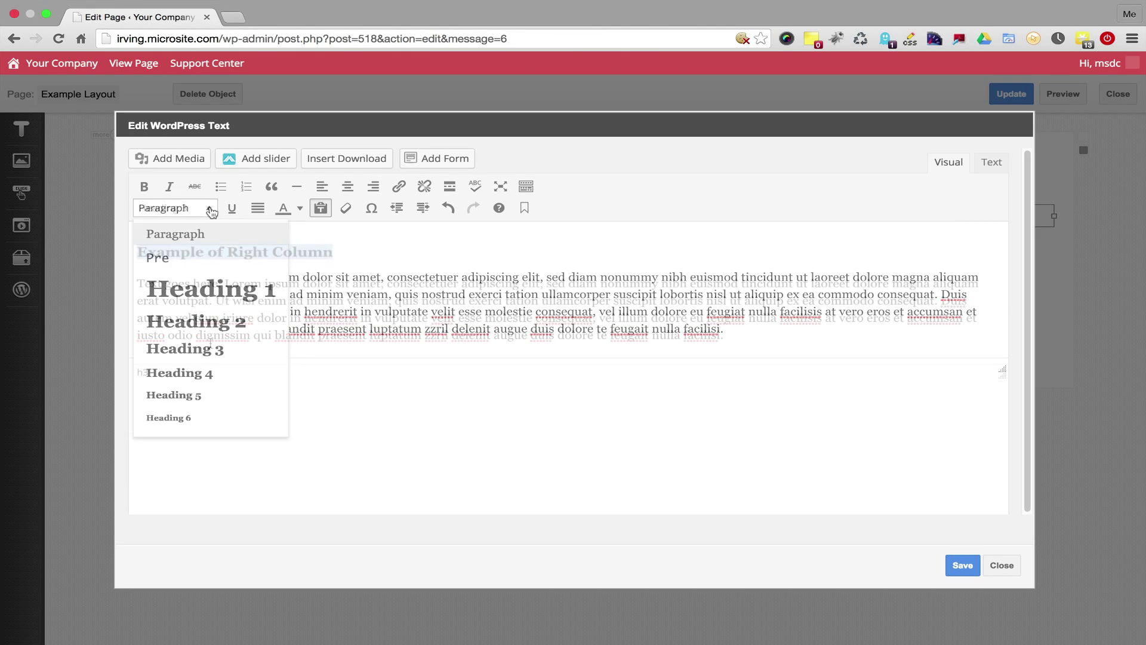
pyautogui.click(174, 350)
pyautogui.click(961, 566)
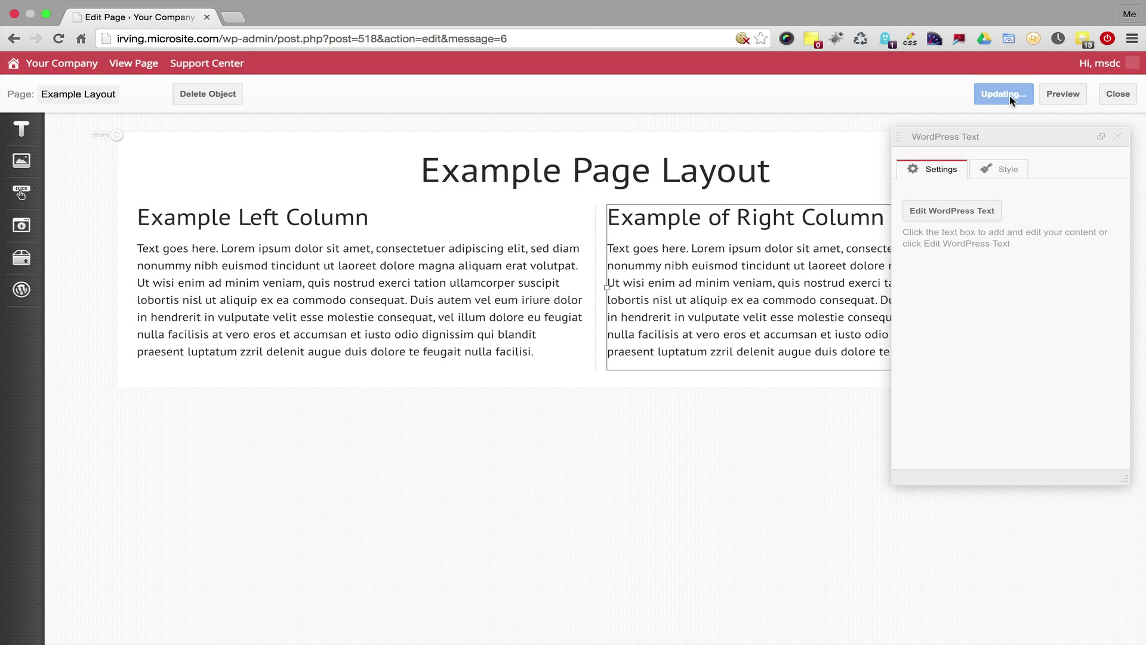
# - Preview the updated Example Layout page and return to the page editor
pyautogui.click(1056, 95)
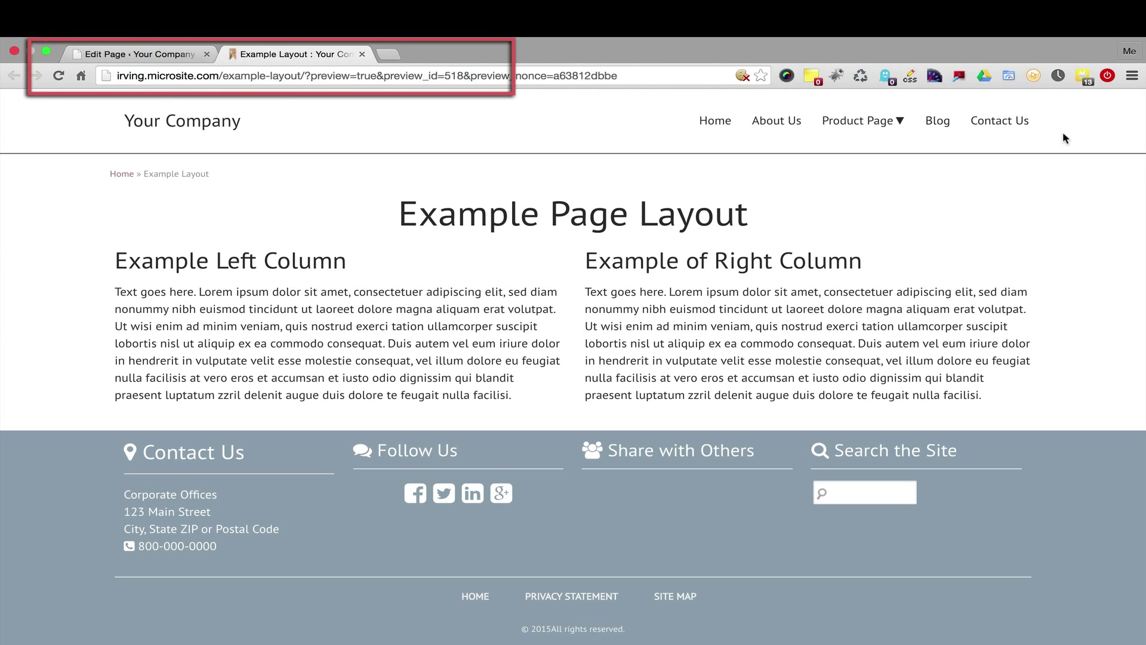
pyautogui.click(160, 54)
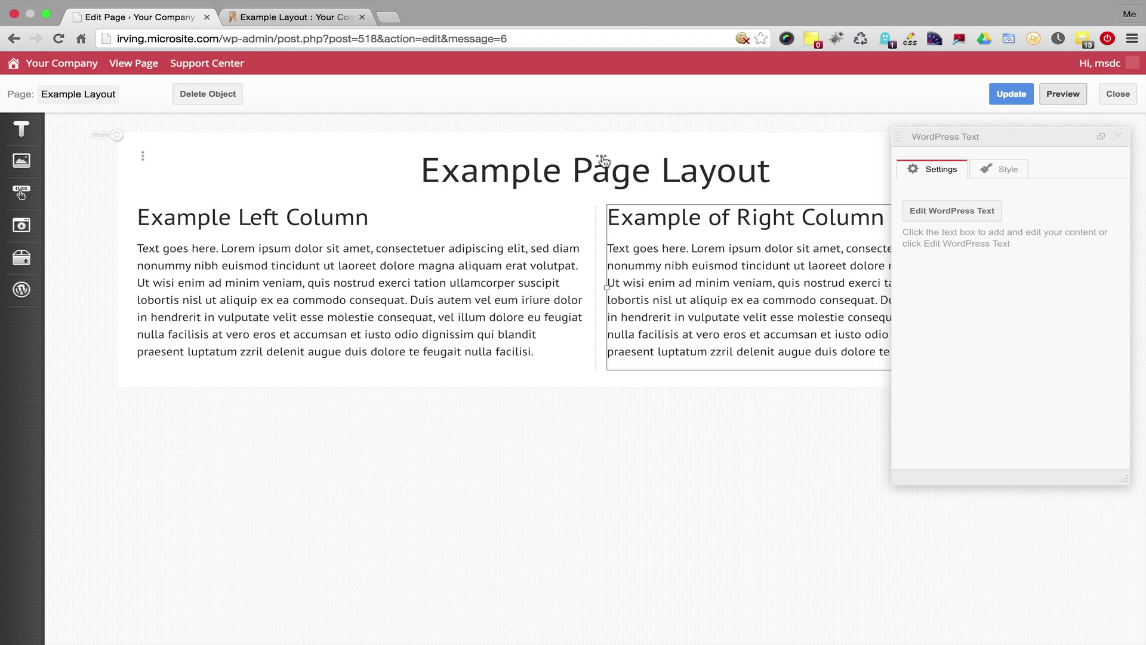
# - Set the bottom margin of the column holding the "Example Page Layout" title to 50
pyautogui.click(603, 161)
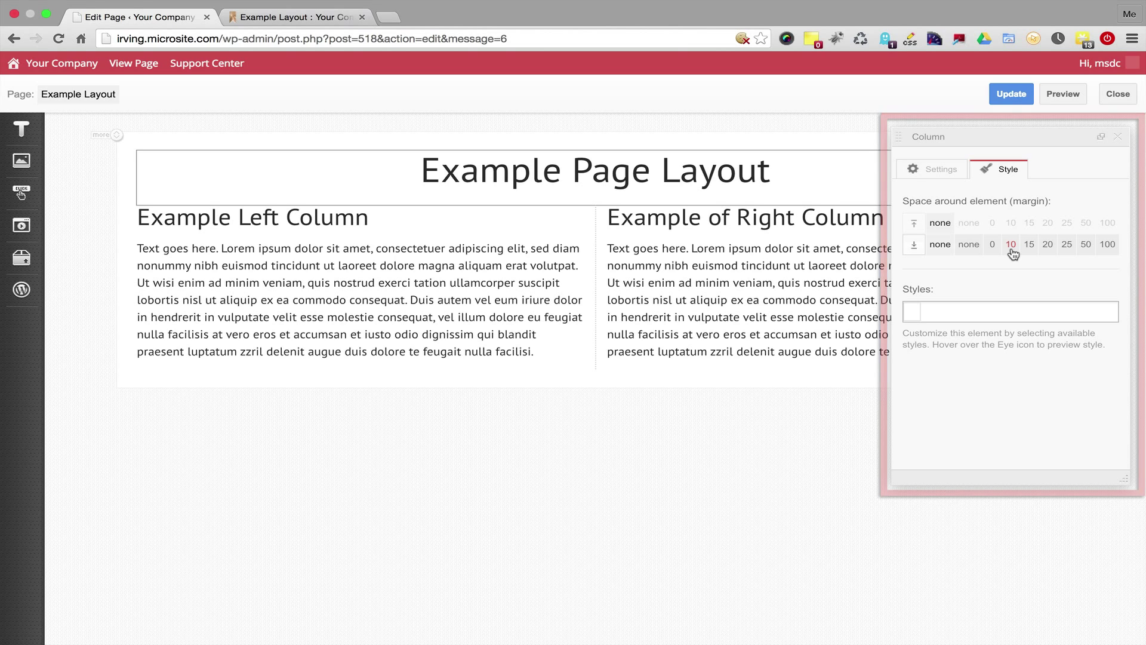
pyautogui.click(1085, 244)
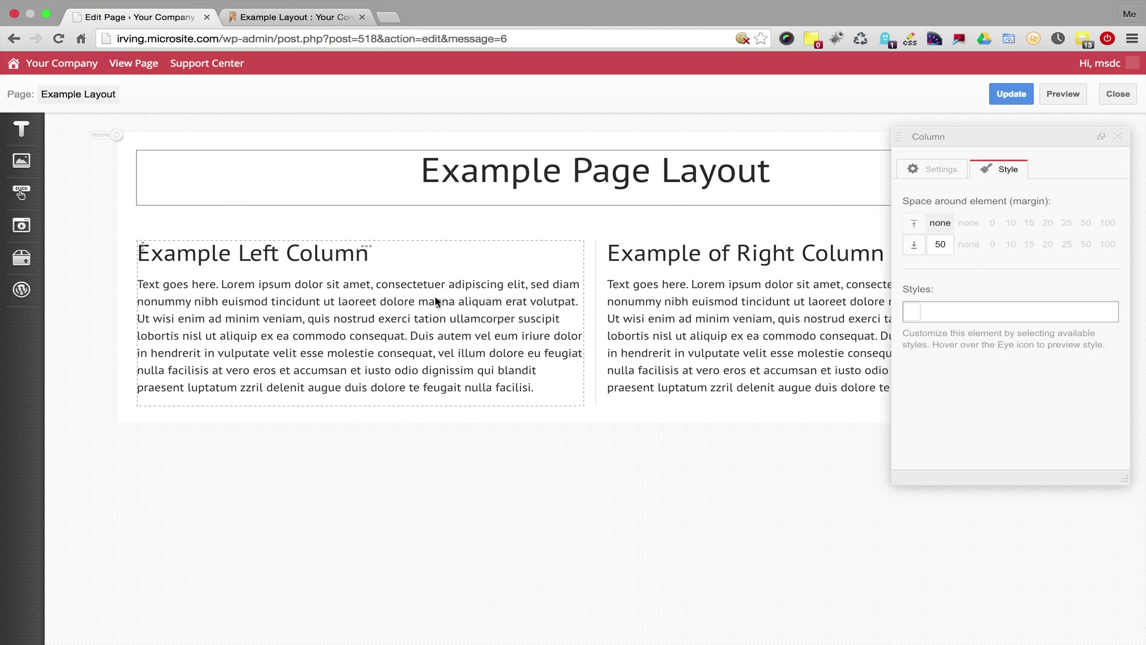
# - Apply the "Slide in from Left" animation style to the column containing "Example Left Column"
pyautogui.click(367, 251)
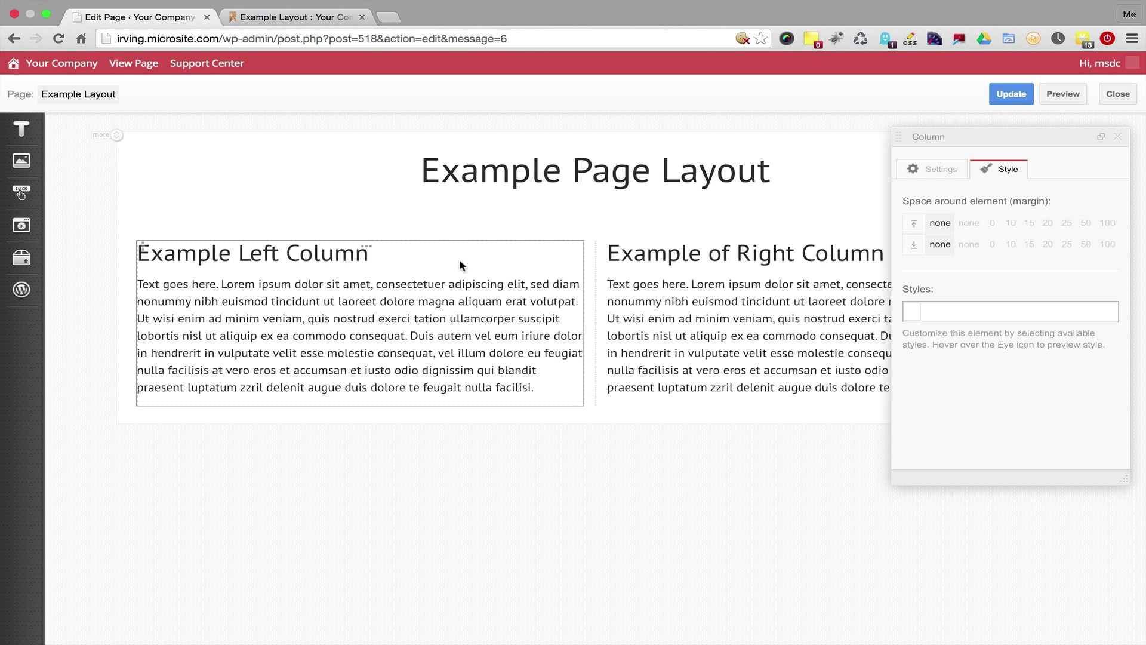
pyautogui.click(909, 310)
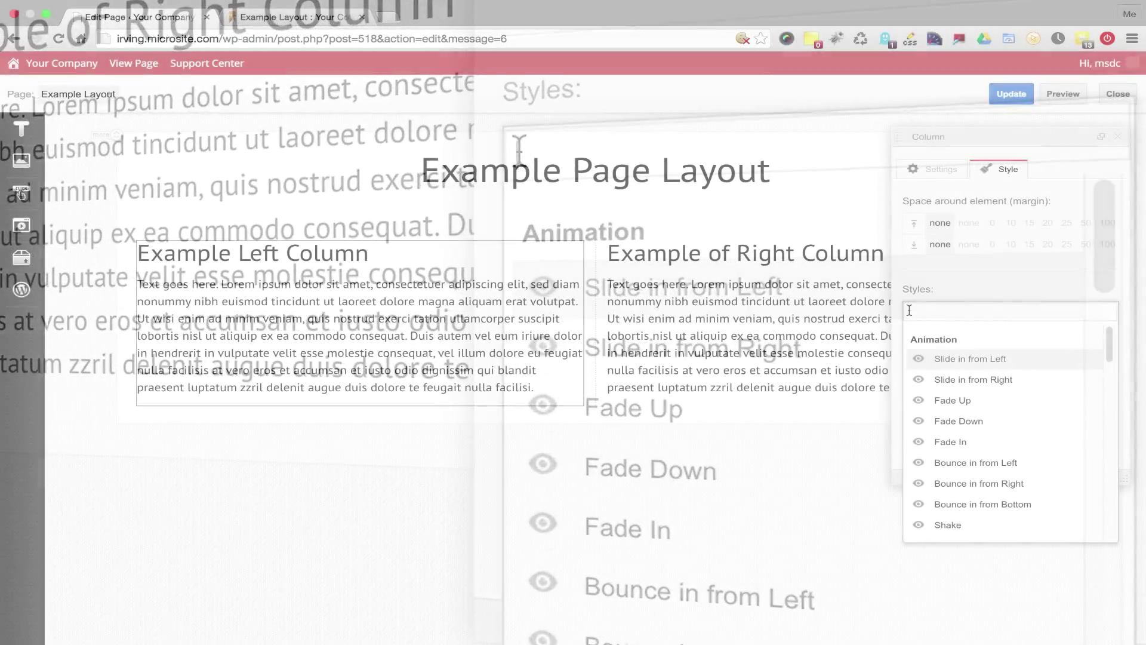
pyautogui.click(948, 361)
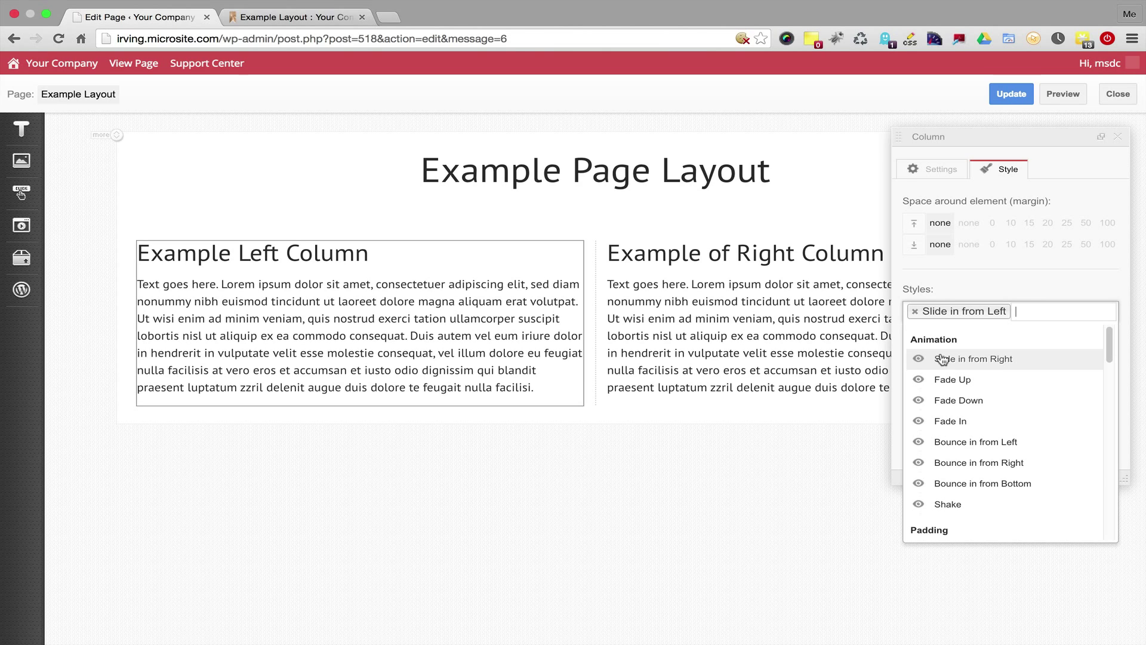
# - Apply the "Slide in from Right" animation style to the column containing "Example of Right Column"
pyautogui.click(837, 322)
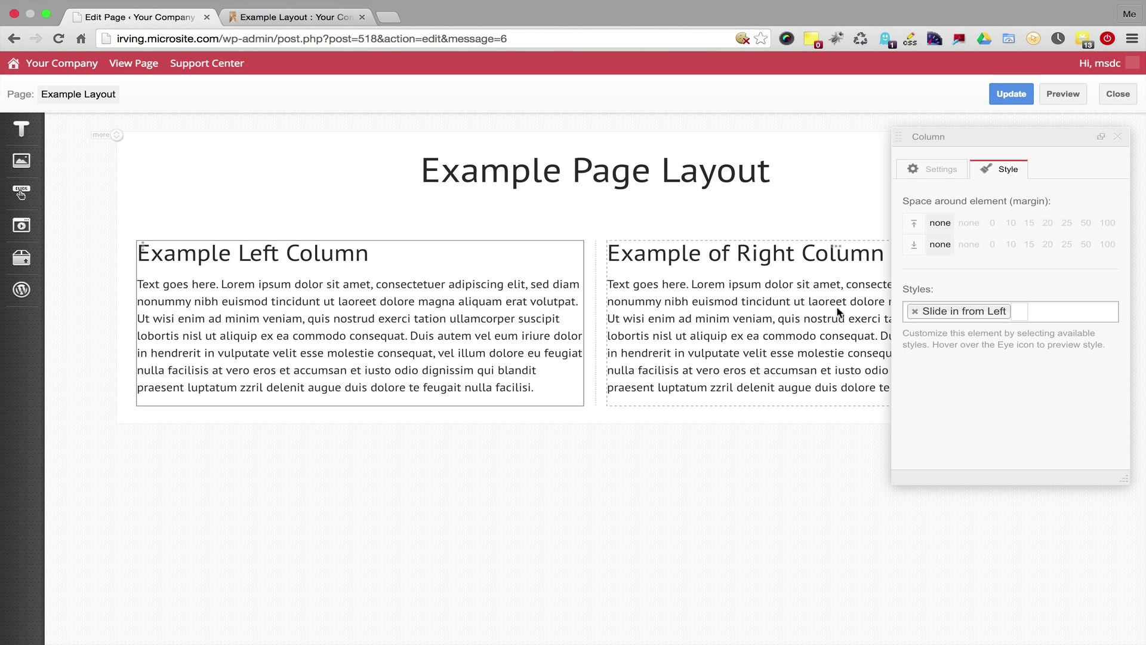
pyautogui.click(836, 251)
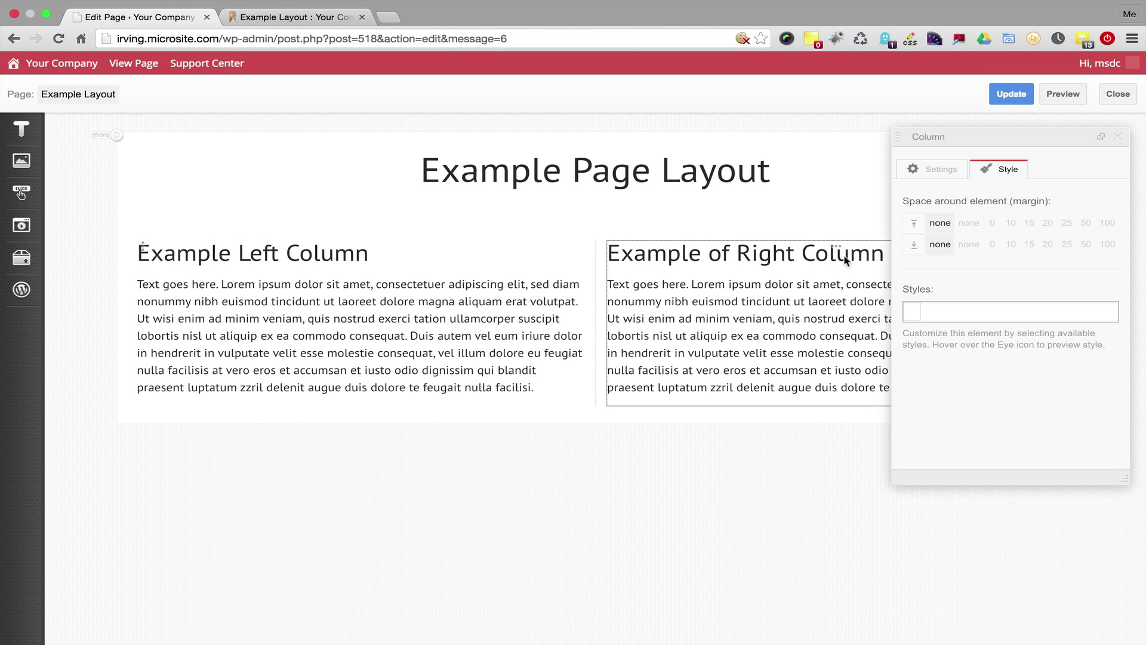
pyautogui.click(916, 314)
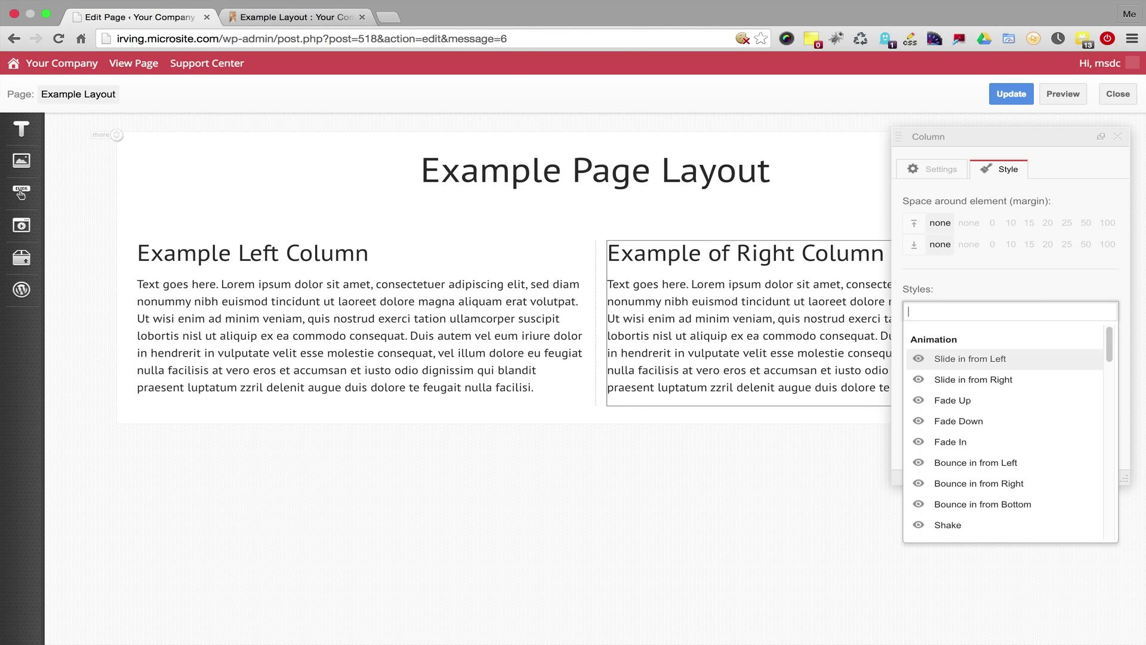
pyautogui.write('slid')
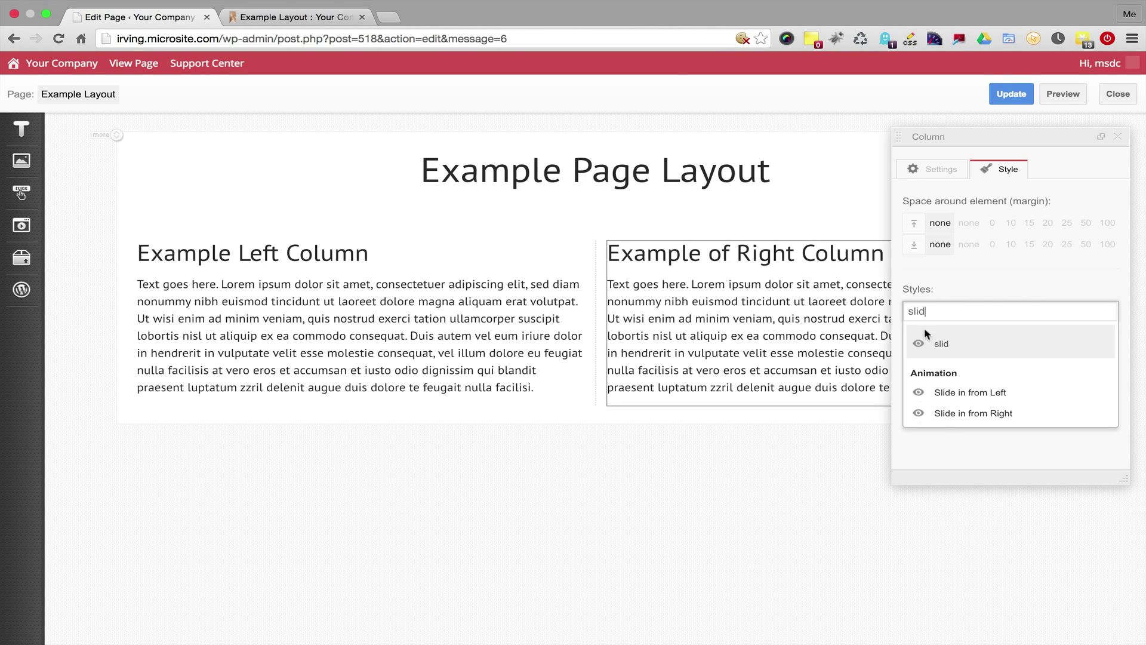
pyautogui.click(962, 417)
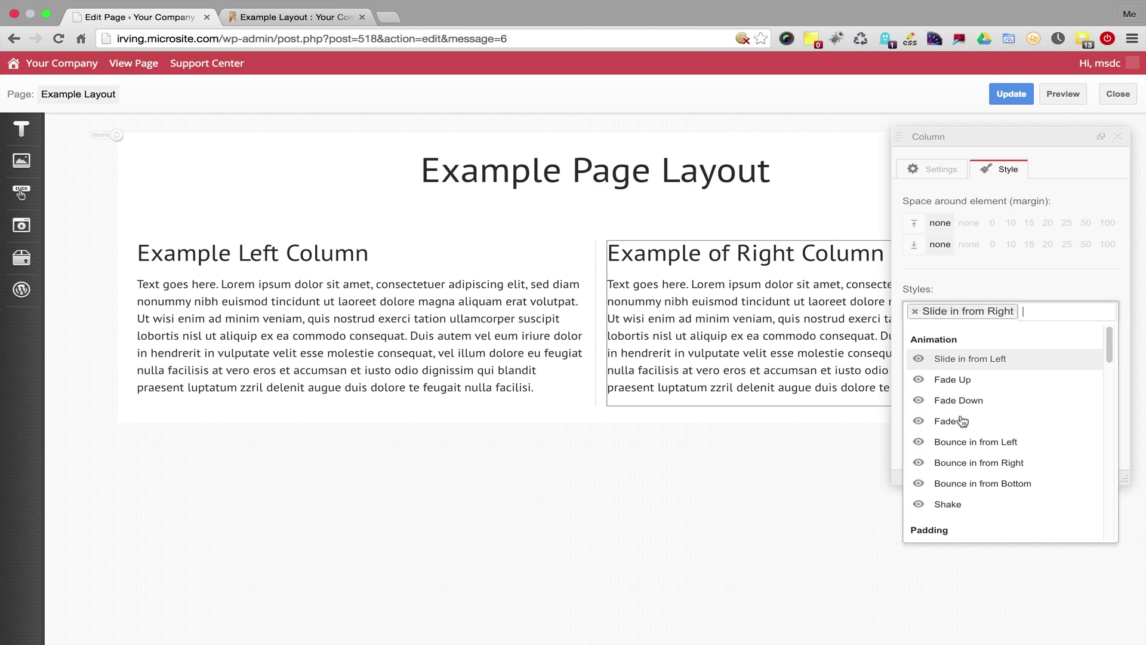
# - Update the page, preview the column animations on the site, and return to the page editor
pyautogui.click(1009, 96)
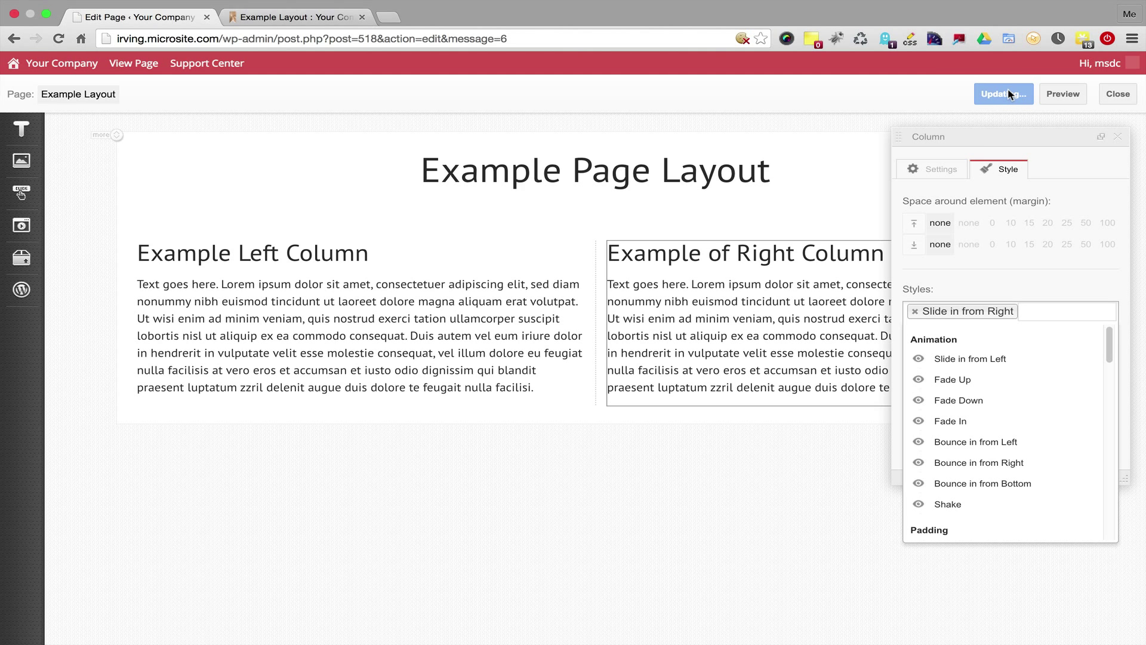
pyautogui.click(1068, 95)
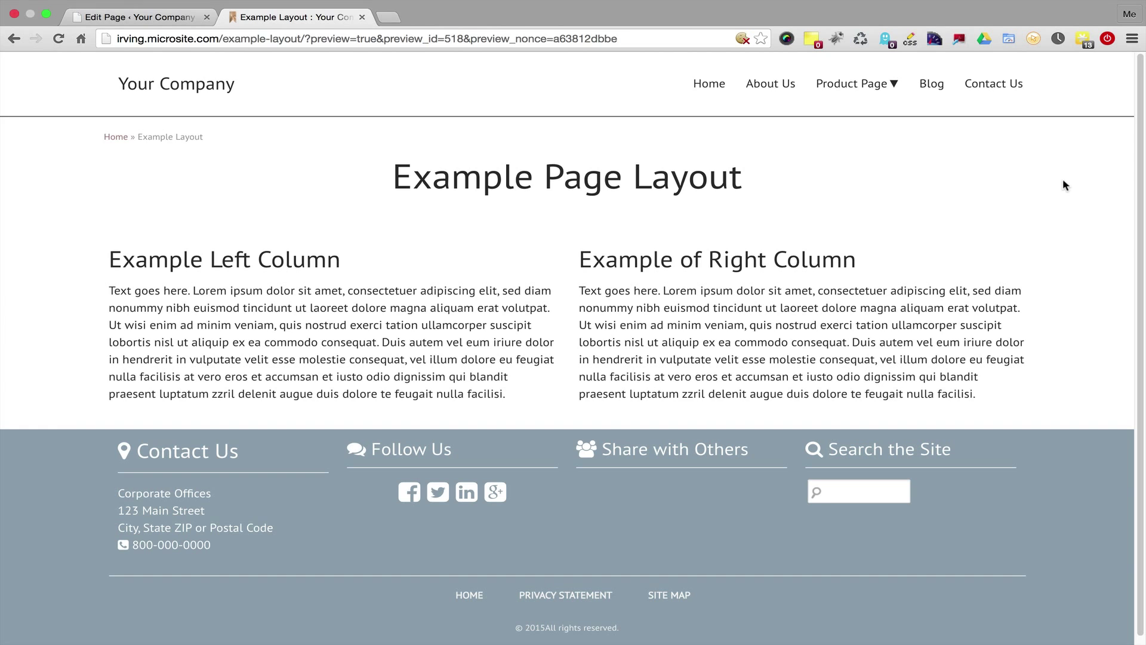
pyautogui.click(182, 18)
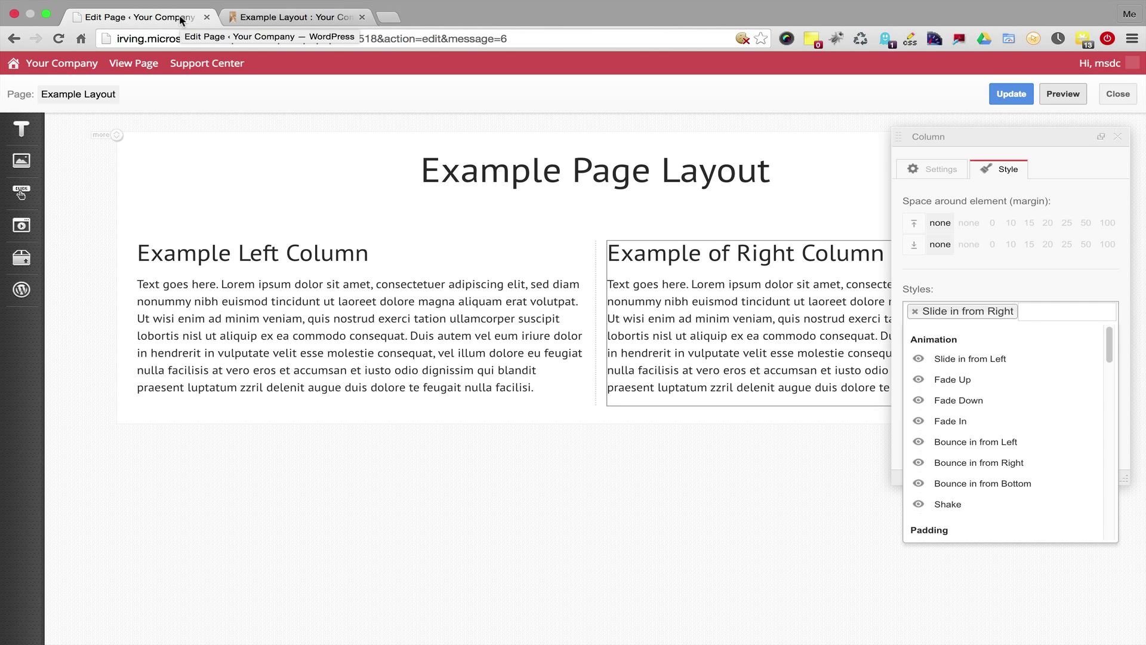
# - Add a text object beneath the two columns with the centered Header 2 line "Example headline with background"
pyautogui.click(484, 478)
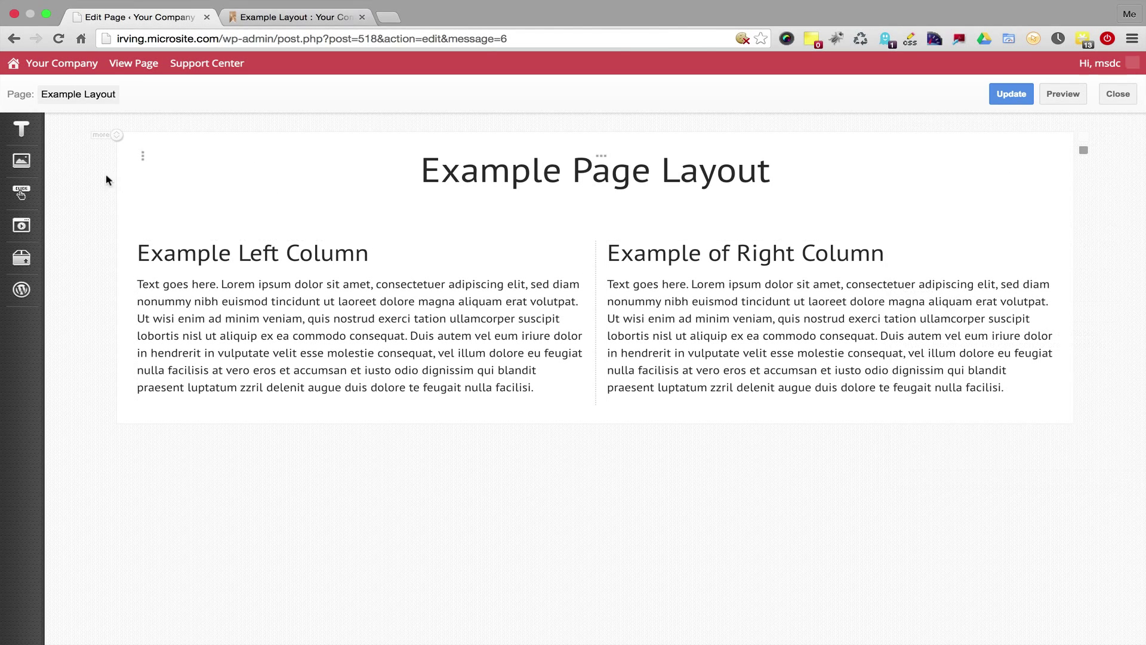
pyautogui.click(21, 129)
pyautogui.moveTo(121, 139); pyautogui.dragTo(420, 420)
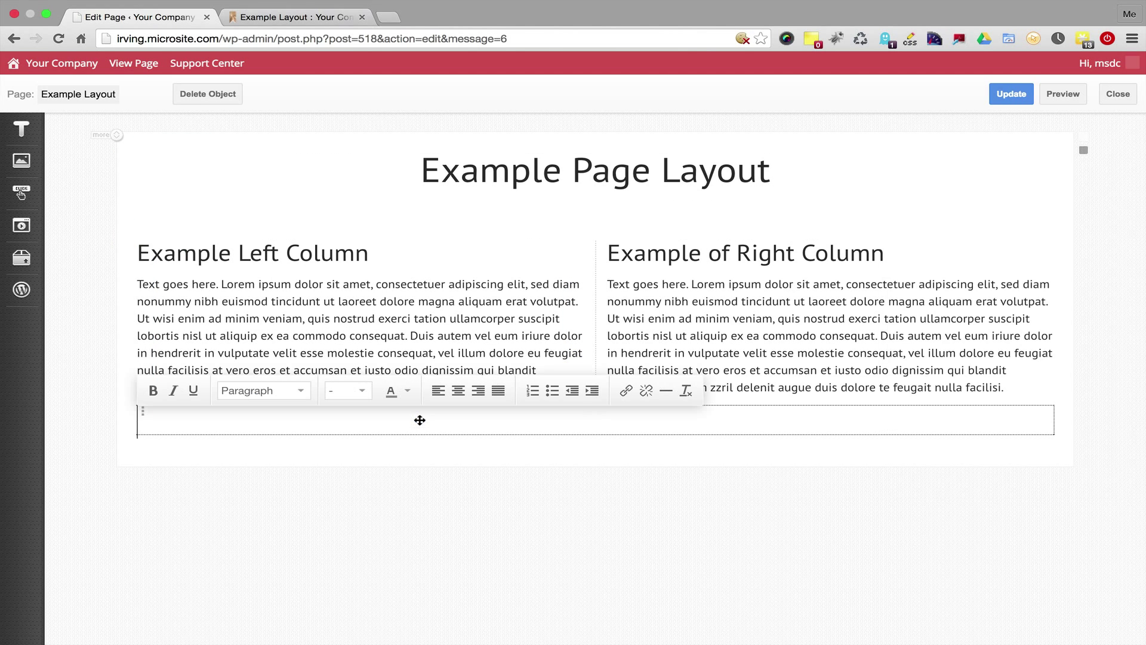
pyautogui.write('Example headline with background')
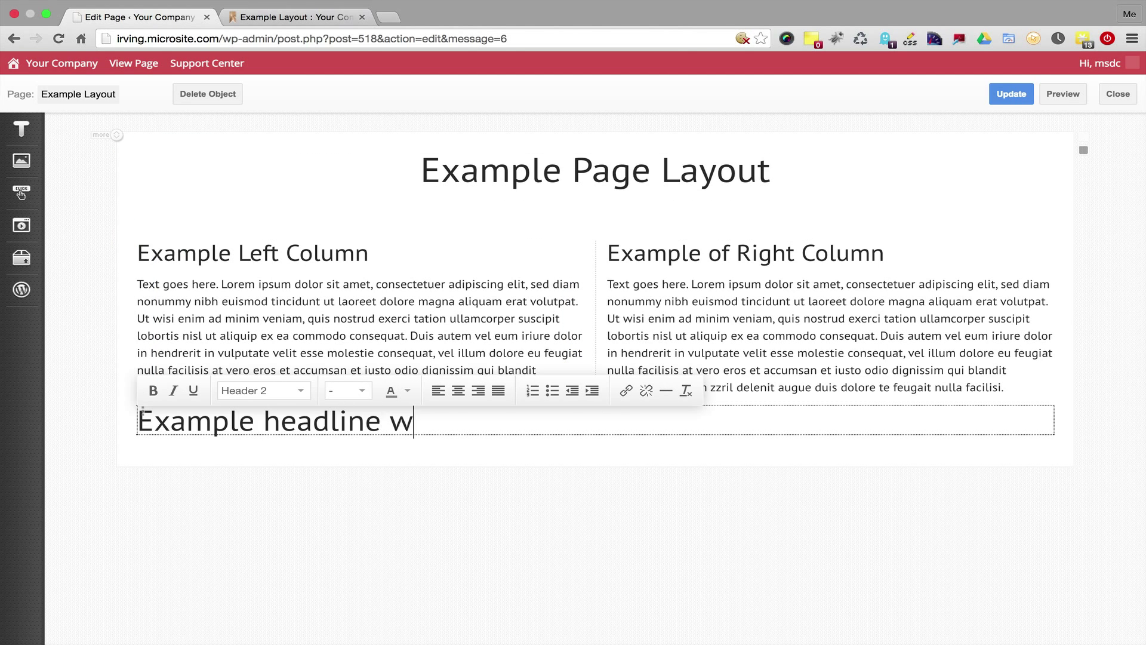
pyautogui.click(489, 488)
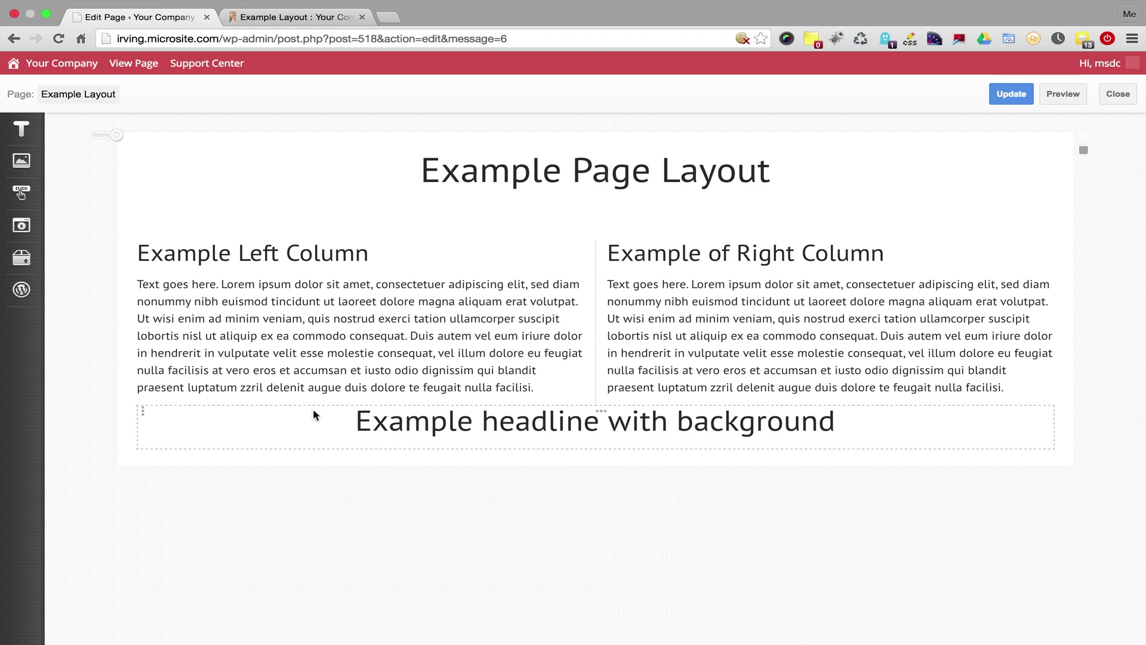
# - Apply the "Full Width" and "Background Spot" styles to the row holding "Example headline with background"
pyautogui.click(143, 414)
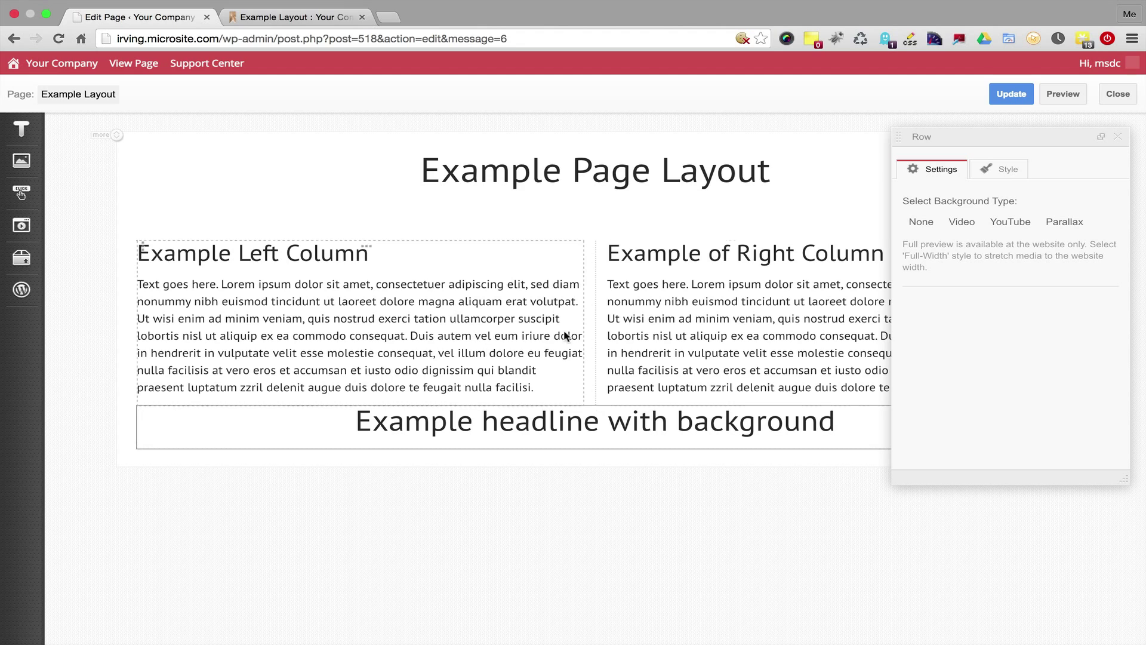
pyautogui.click(1008, 170)
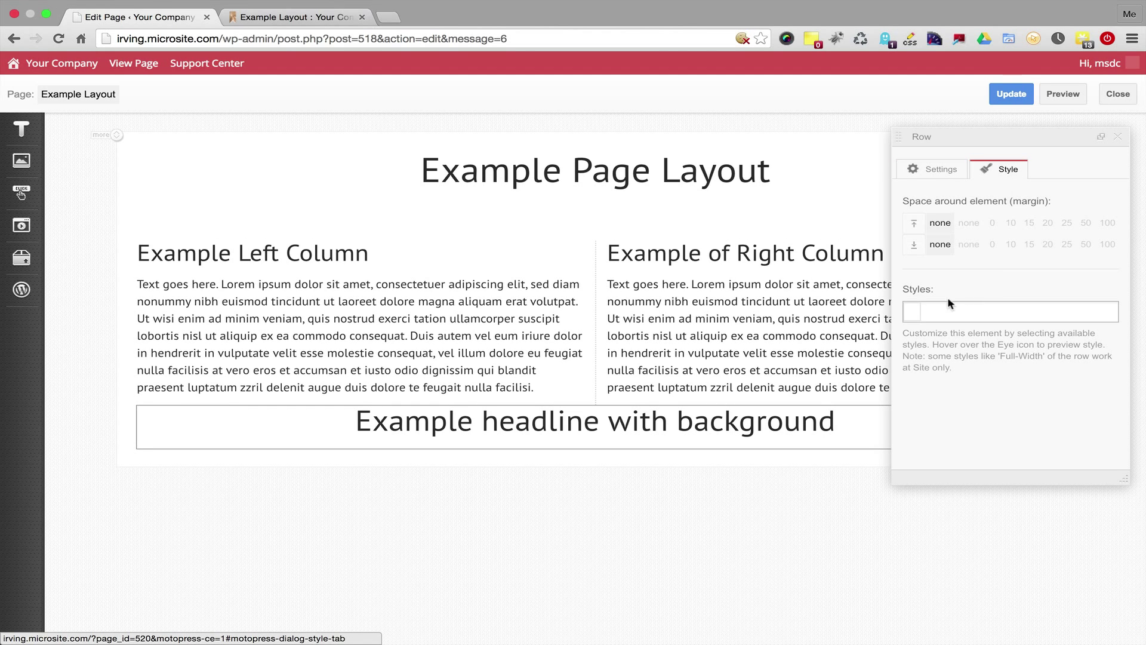
pyautogui.click(906, 312)
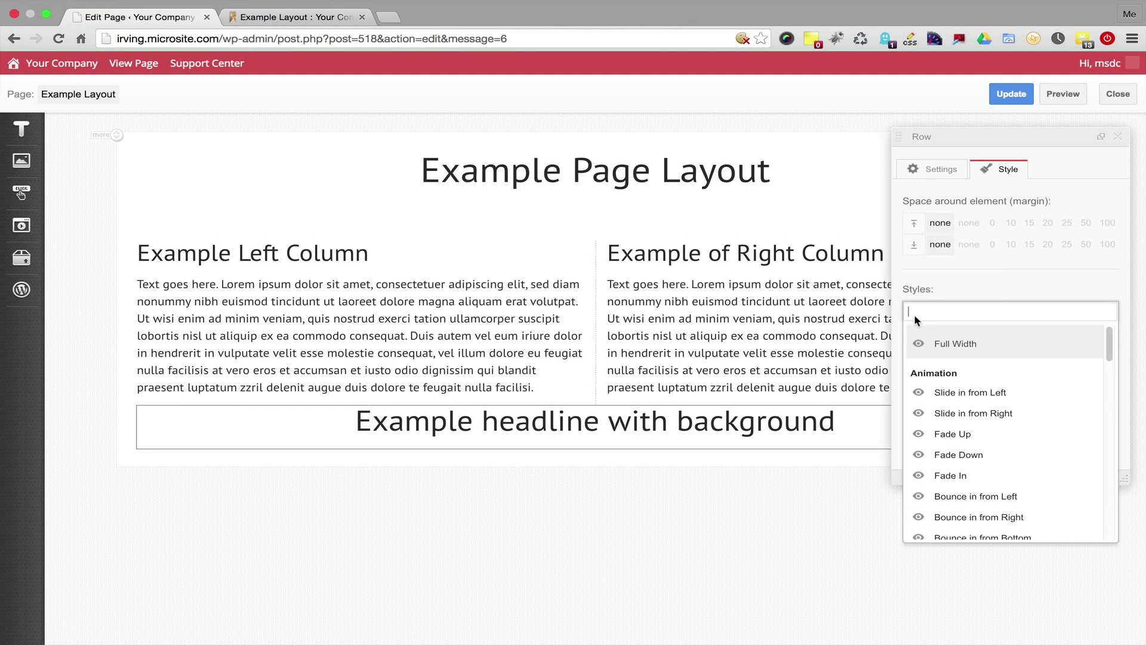
pyautogui.click(950, 345)
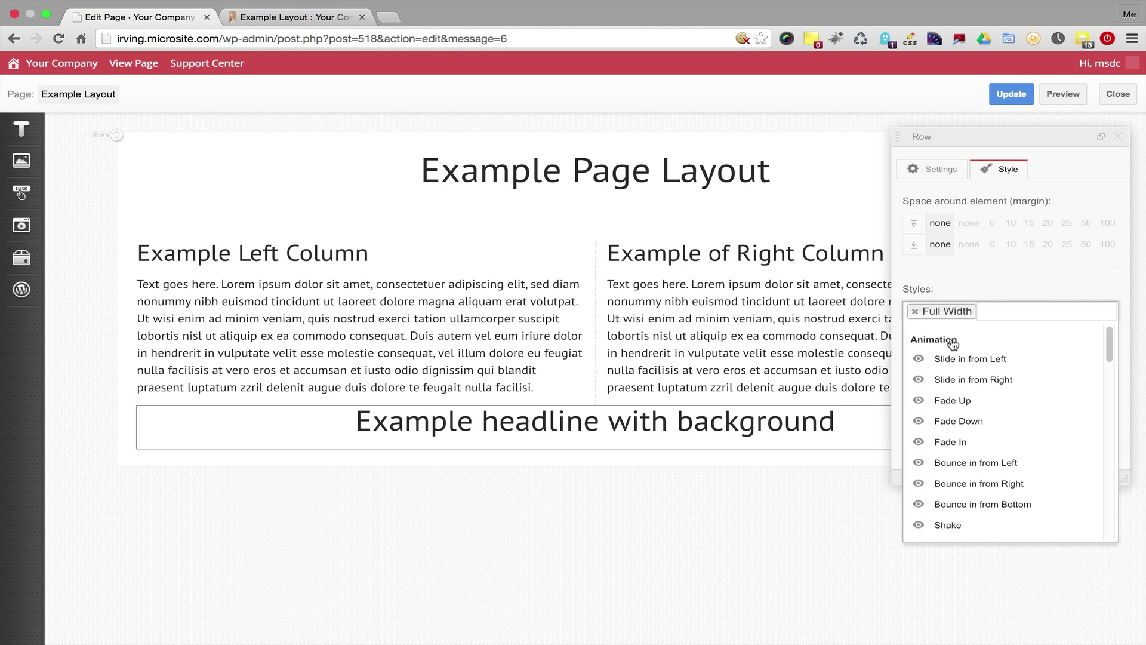
pyautogui.write('back')
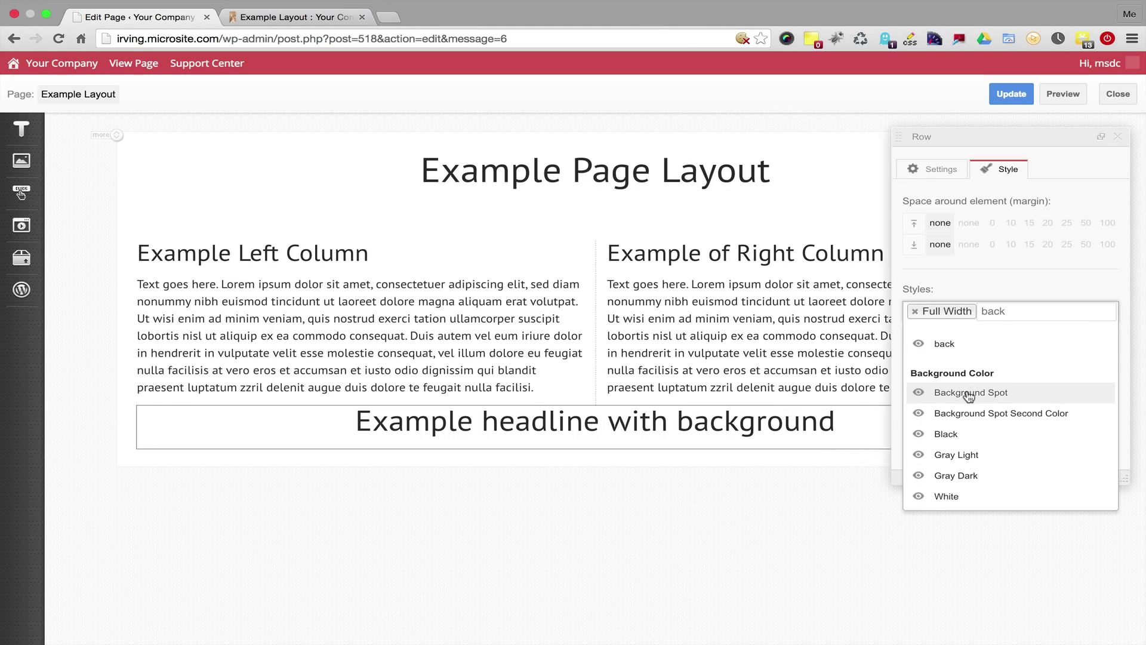
pyautogui.click(842, 431)
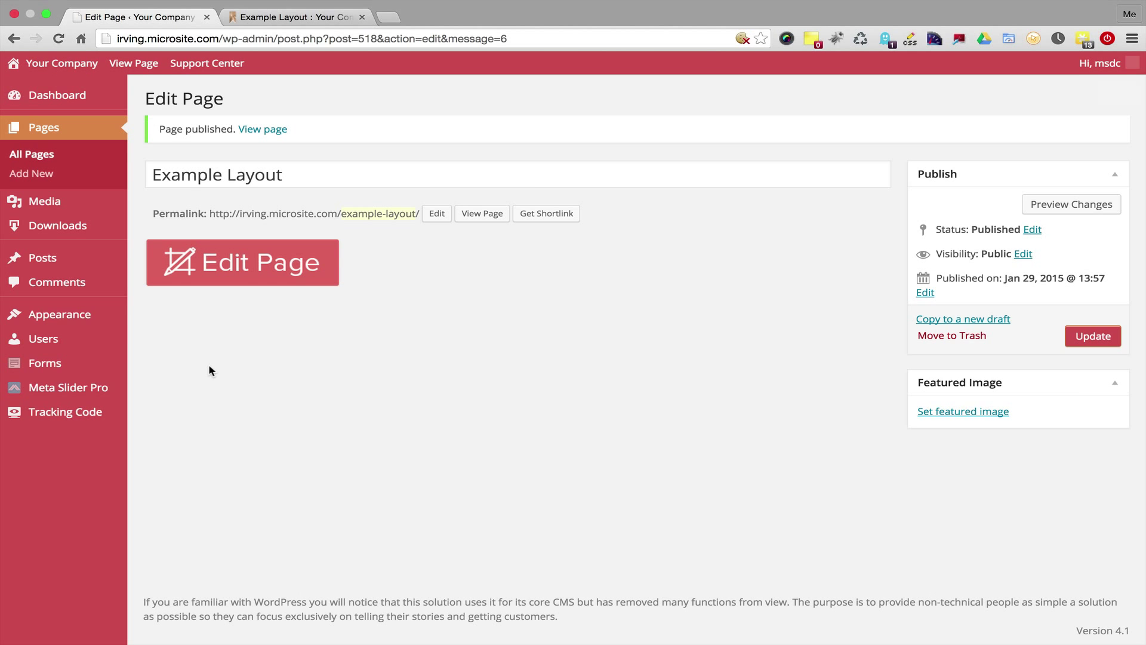
# - Examine the Background Spot Color setting under Create Your Own Color Palette in the site customizer
pyautogui.click(136, 324)
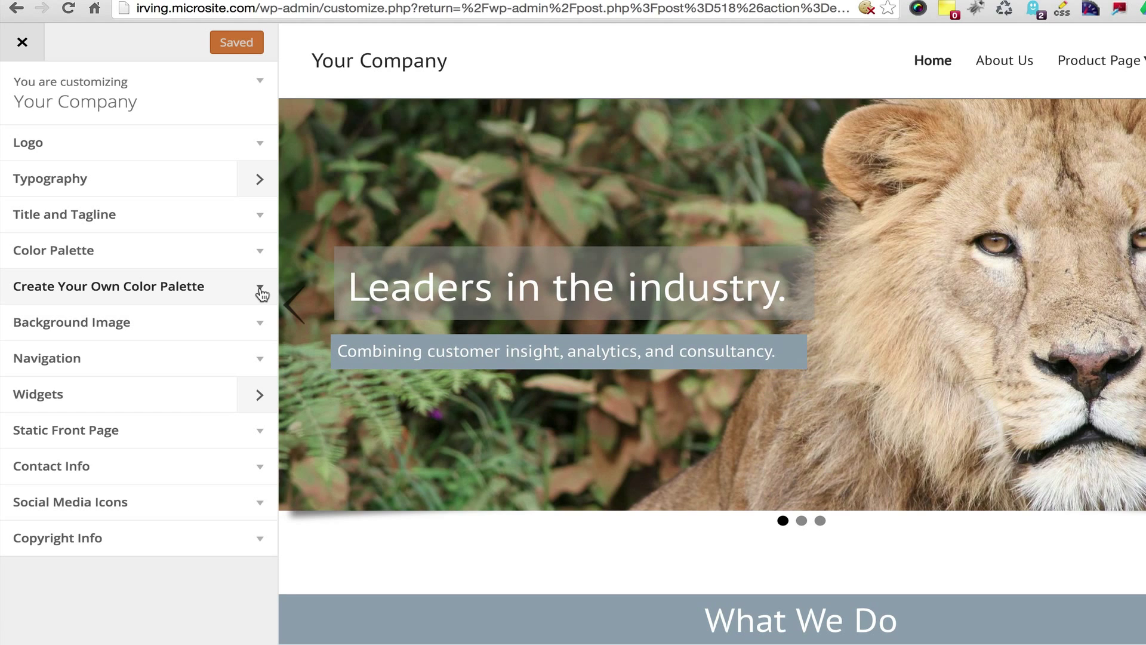
pyautogui.click(260, 293)
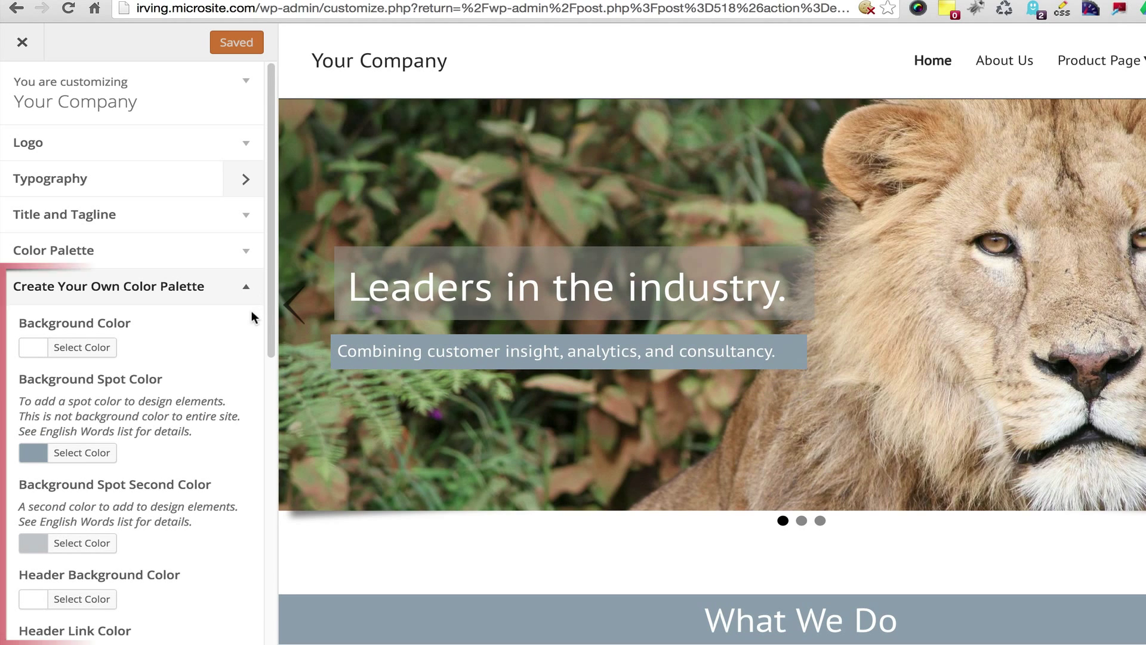
pyautogui.scroll(-2, 214, 362)
pyautogui.scroll(-1, 213, 361)
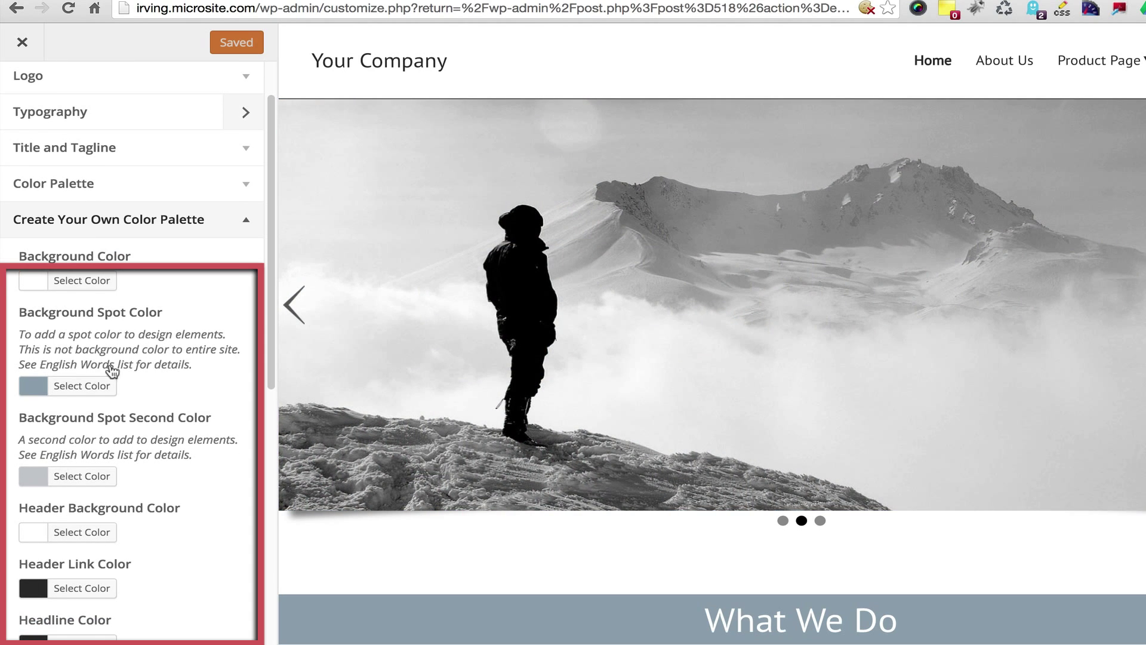
pyautogui.click(34, 388)
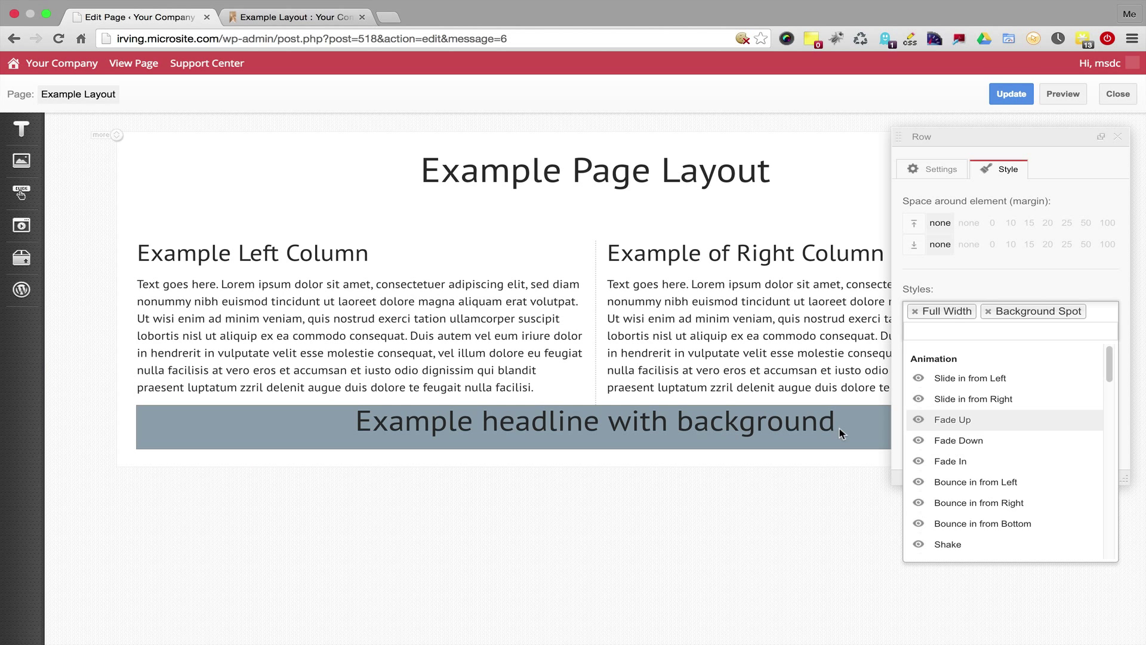
# - Add the "Padding 10" style to the row holding "Example headline with background"
pyautogui.write('padding')
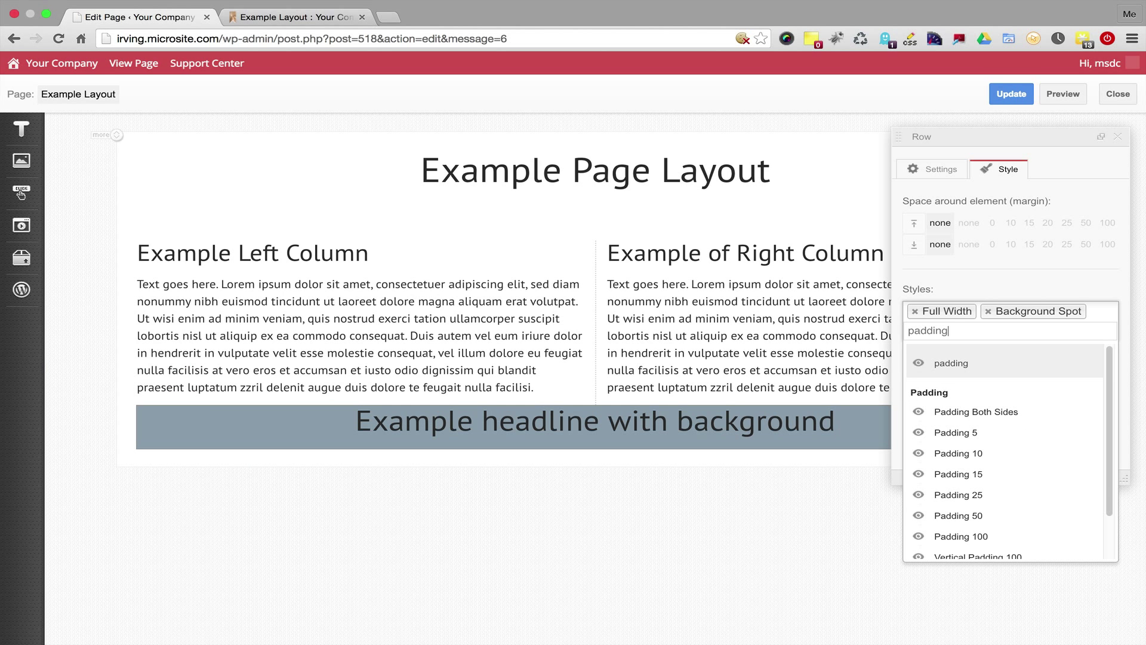
pyautogui.click(955, 453)
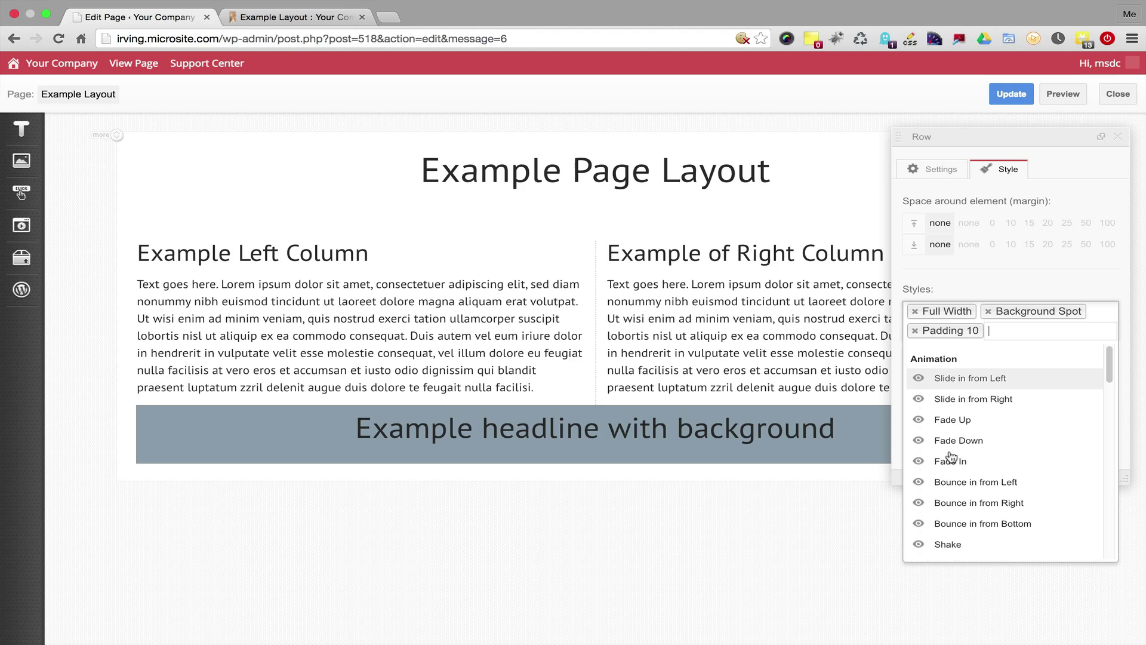
pyautogui.click(839, 496)
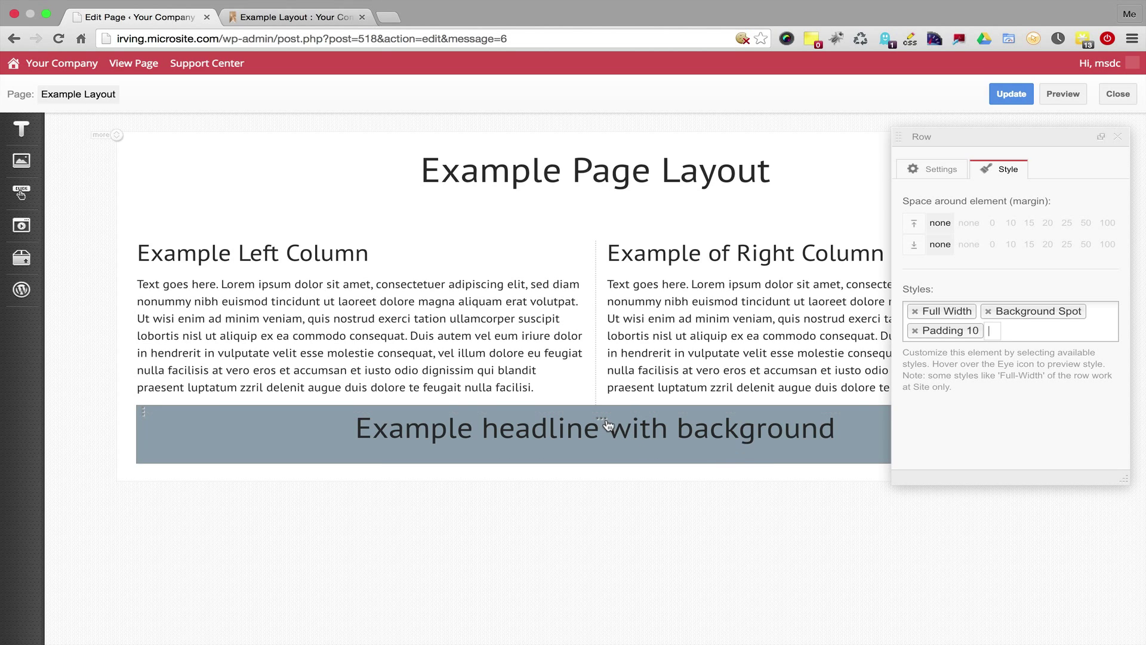
# - Apply the "Text White" style to the column containing "Example headline with background"
pyautogui.click(605, 422)
pyautogui.click(914, 309)
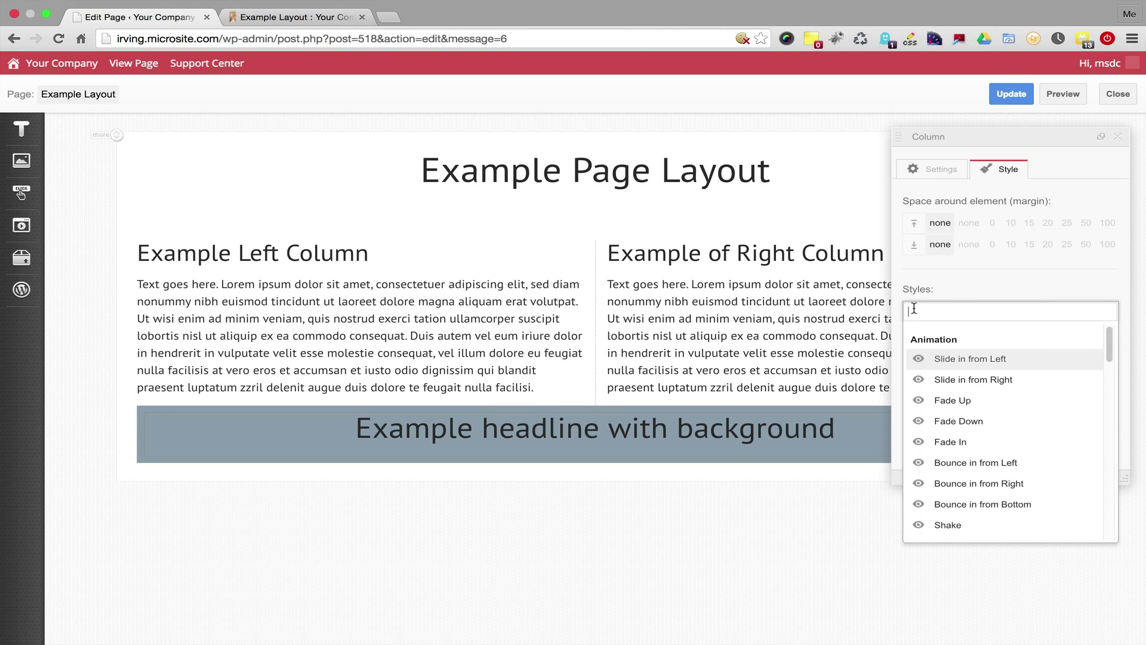
pyautogui.write('tex')
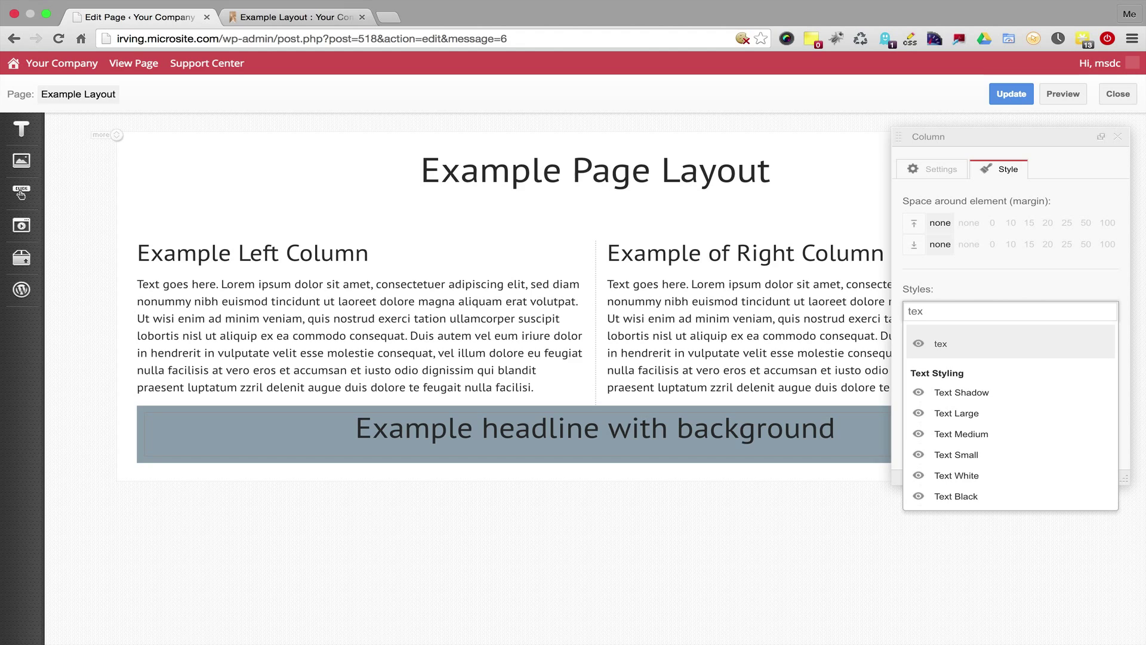
pyautogui.click(956, 475)
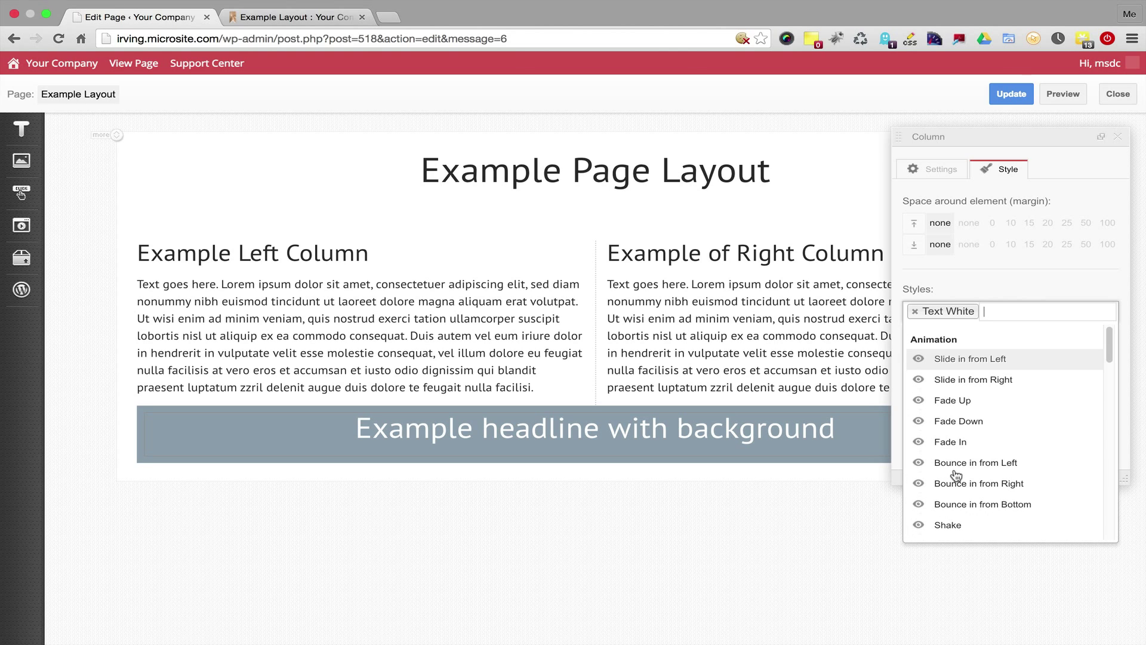
pyautogui.click(775, 560)
pyautogui.click(774, 557)
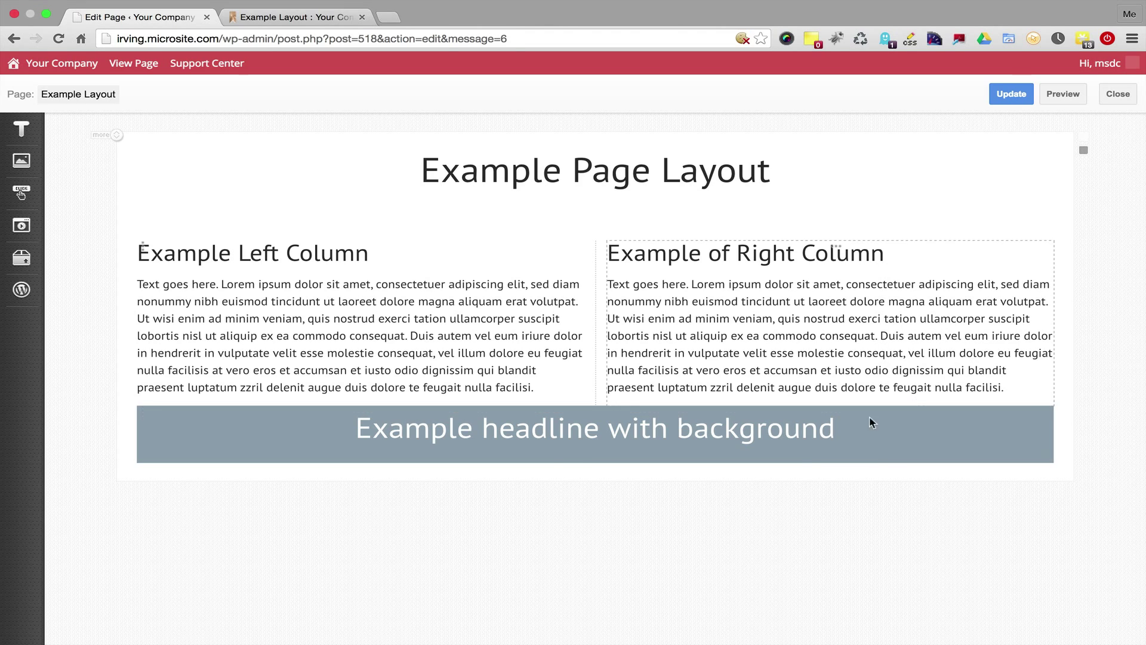
# - Add the "Margin 0" style to the column containing "Example headline with background"
pyautogui.click(602, 419)
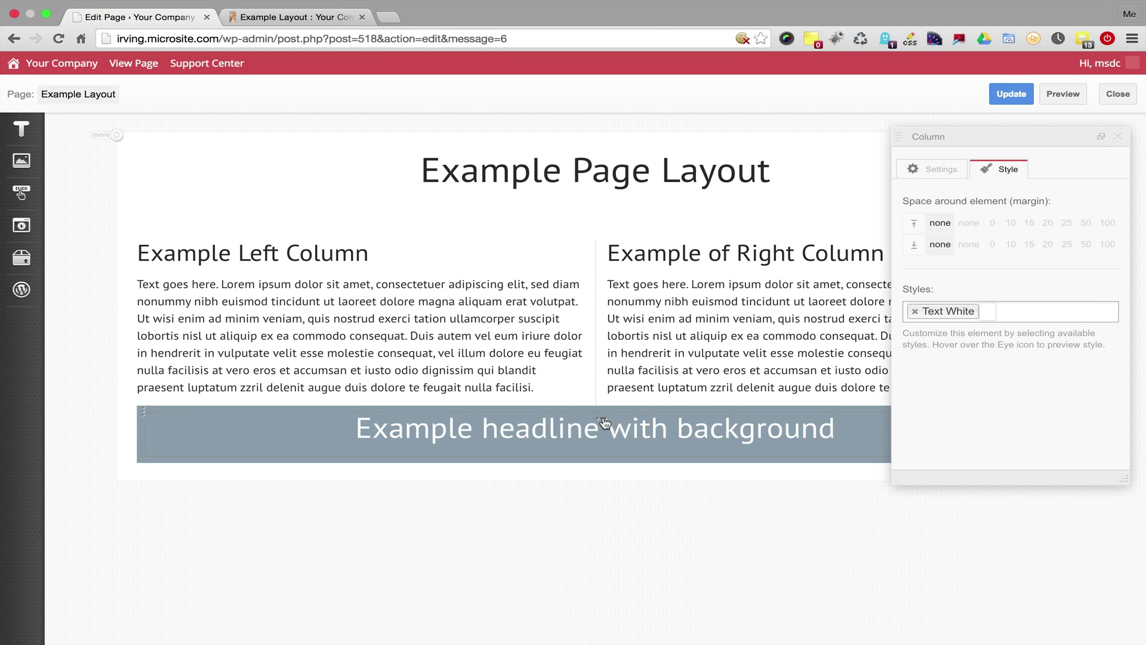
pyautogui.click(989, 312)
pyautogui.write('mar')
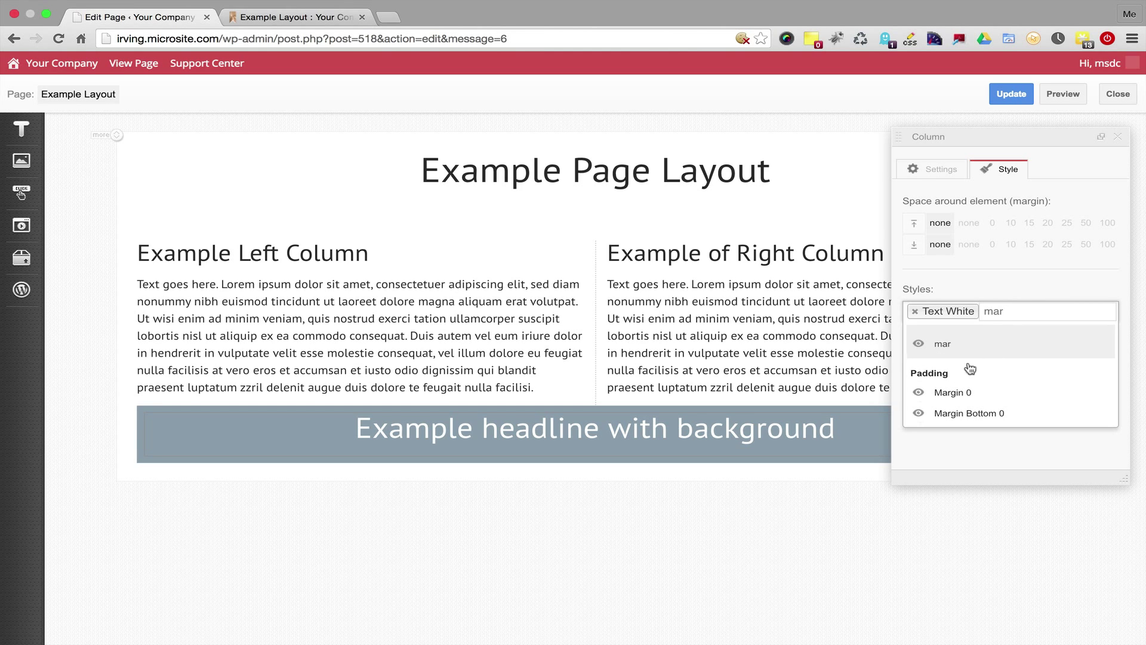
pyautogui.click(950, 392)
pyautogui.click(839, 496)
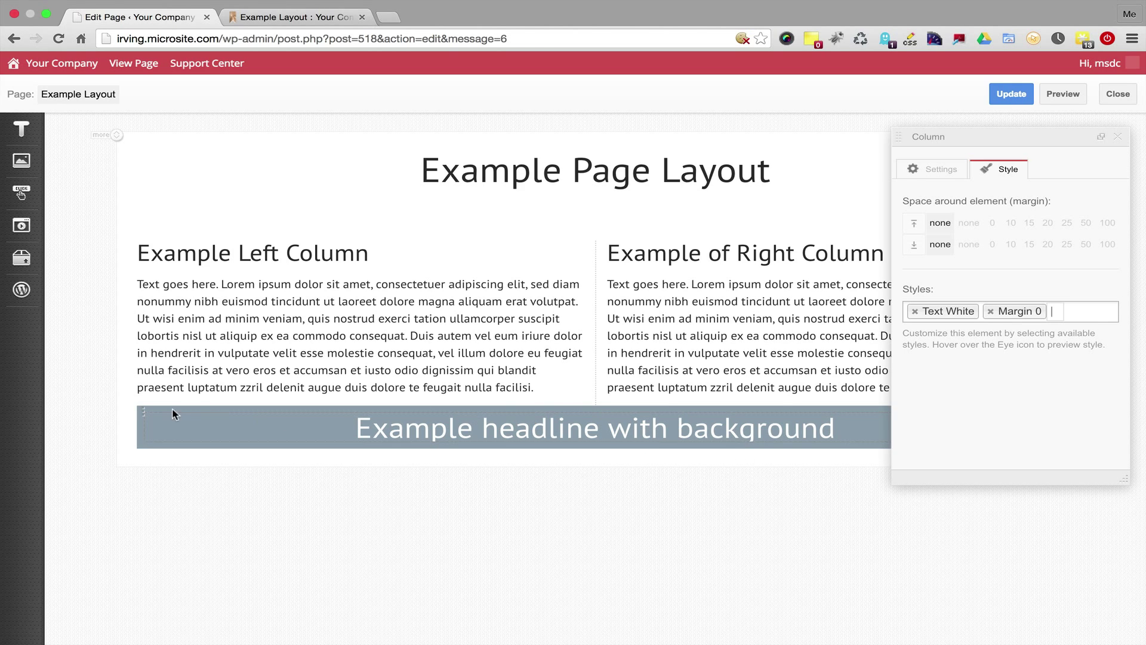
# - Add the "Fade Up" animation style to the background headline's row and set its top margin to 50
pyautogui.click(144, 413)
pyautogui.click(994, 331)
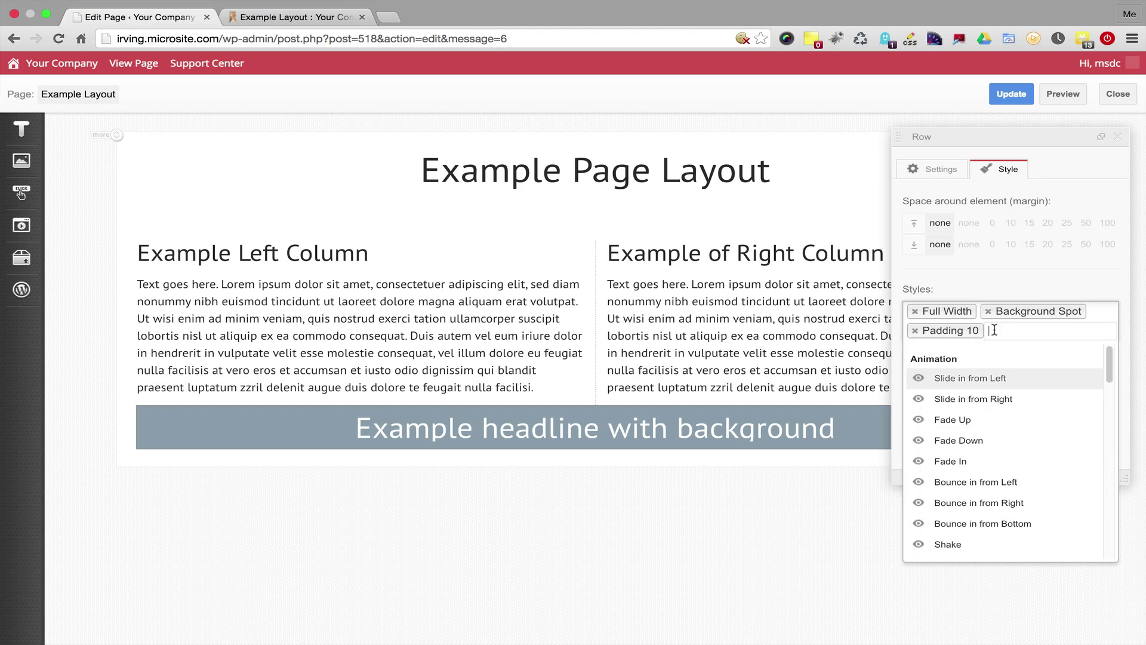
pyautogui.write('fad')
pyautogui.click(952, 415)
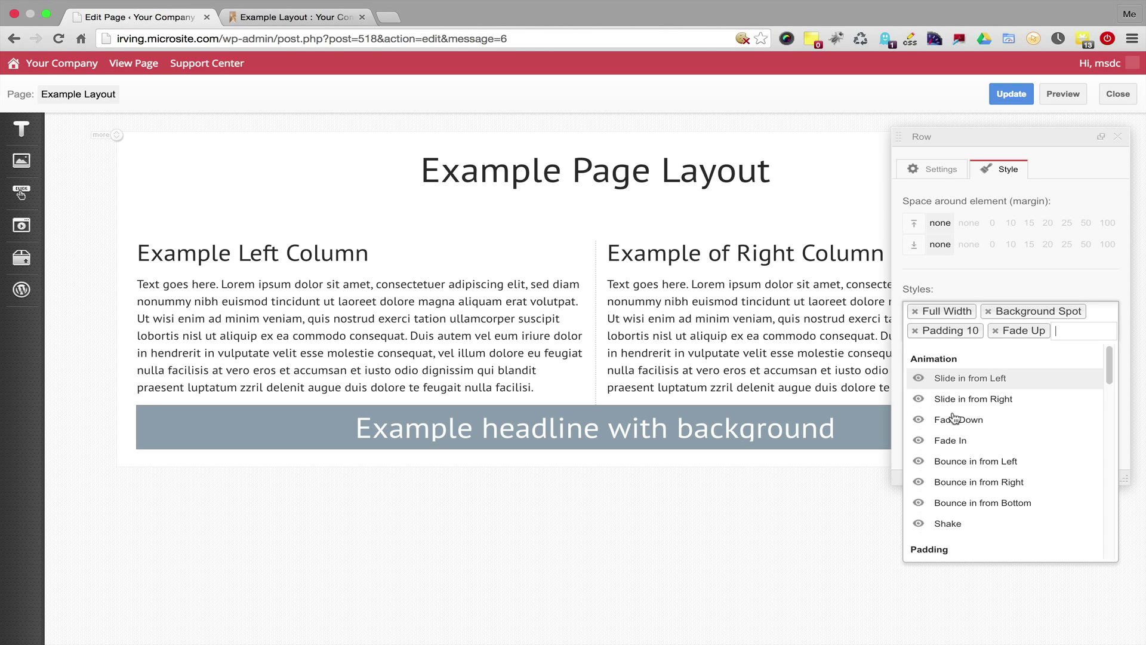
pyautogui.click(1085, 223)
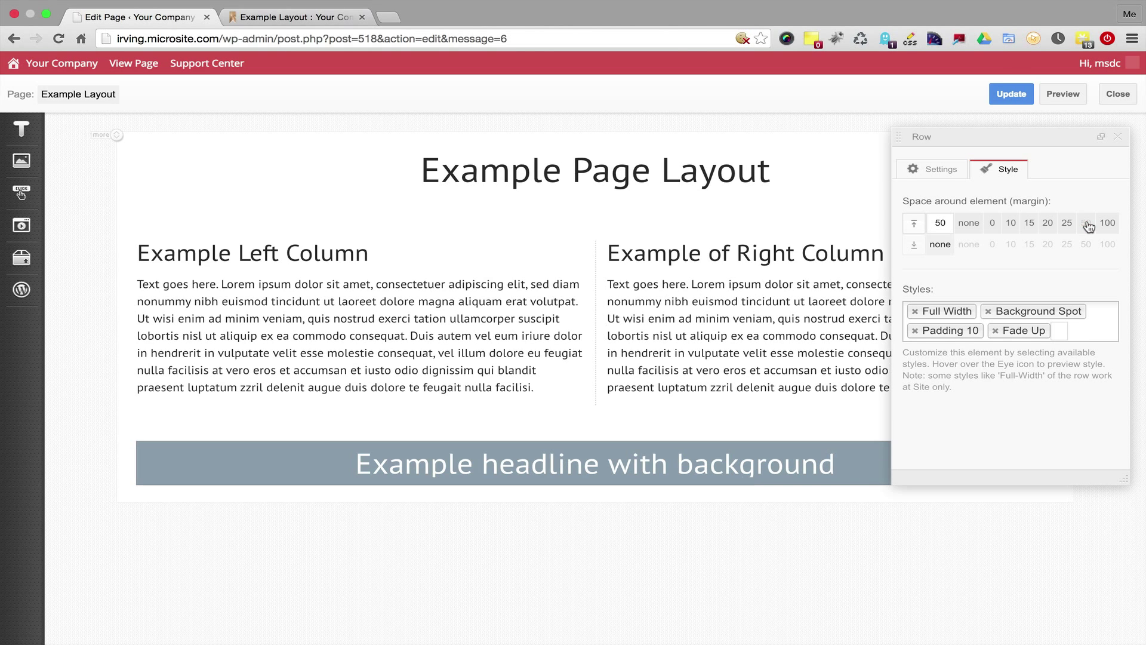
# - Update the page and review the full-width headline row in the page preview
pyautogui.click(883, 520)
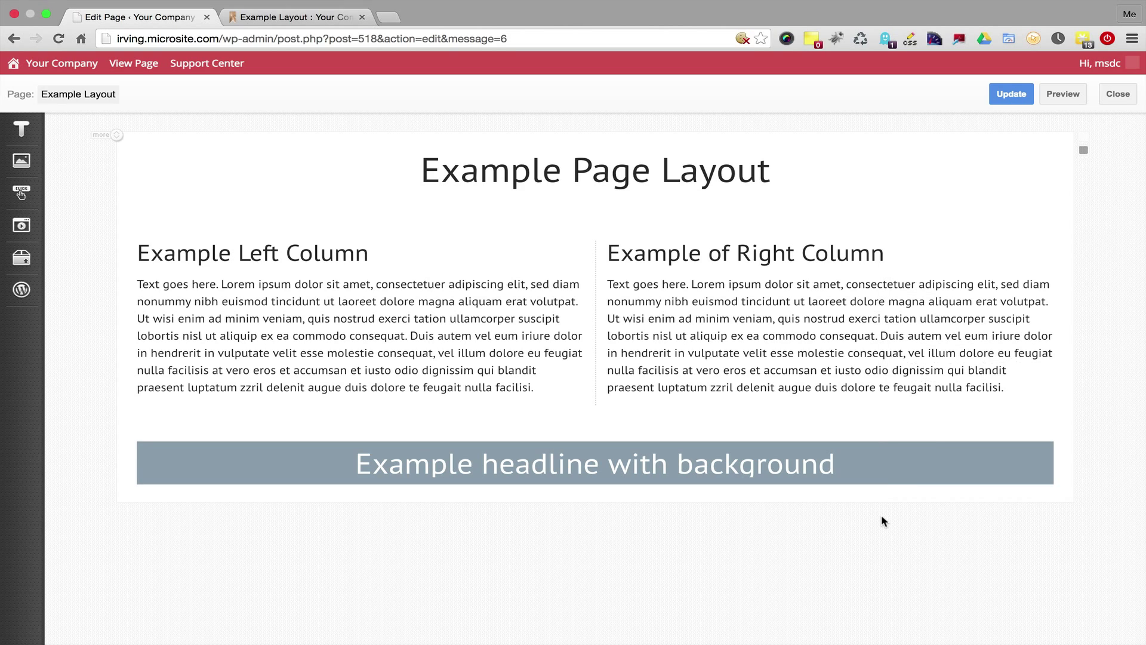
pyautogui.click(1012, 94)
pyautogui.click(338, 18)
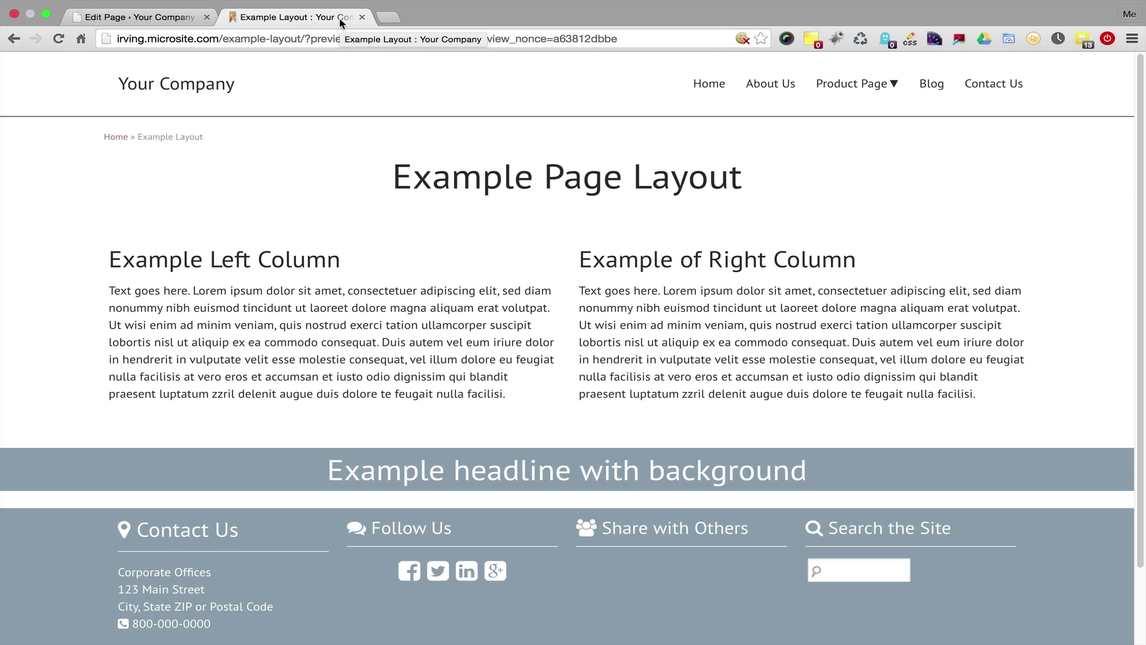
pyautogui.click(177, 19)
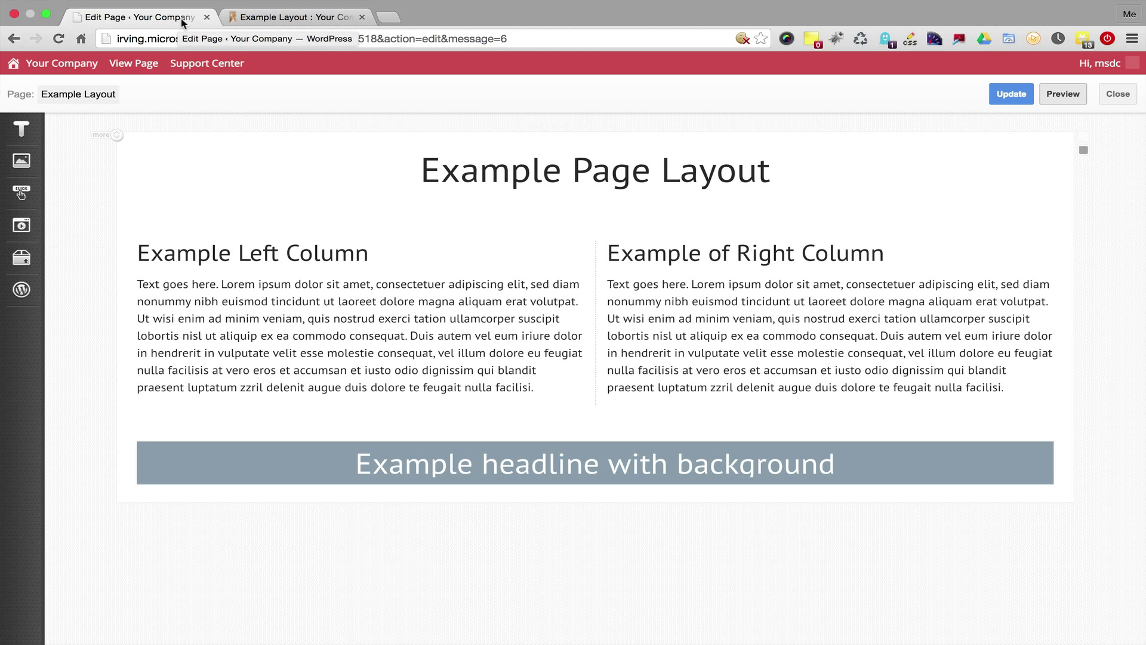
# - Insert a WordPress Text element below the background headline containing "Description here" and a lorem ipsum paragraph
pyautogui.moveTo(23, 130)
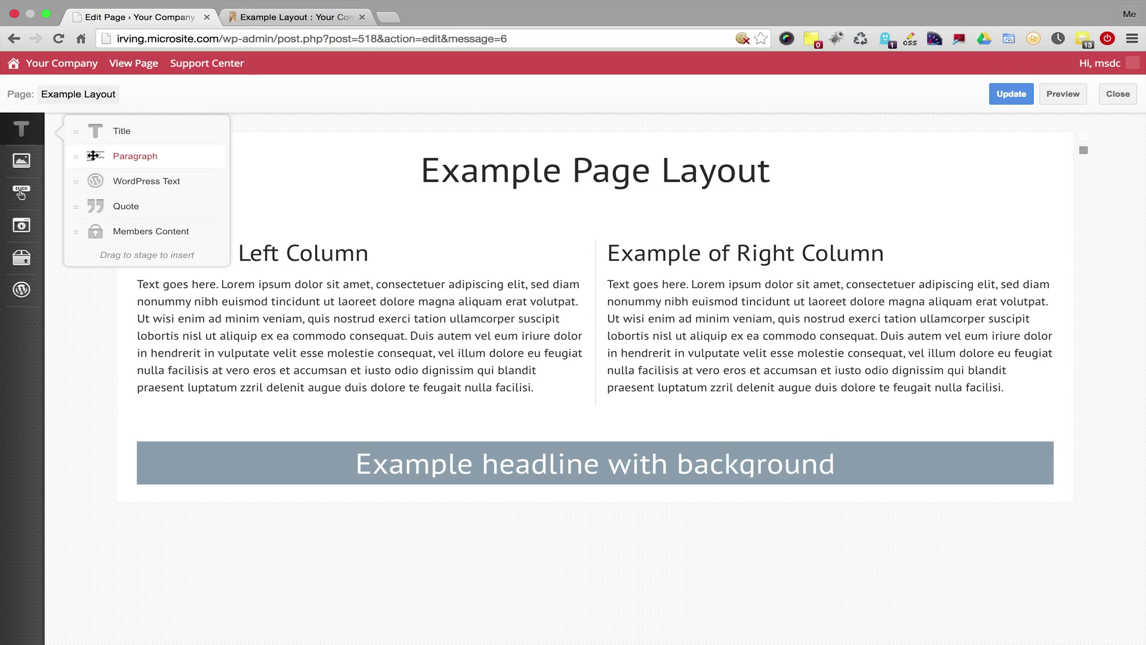
pyautogui.moveTo(120, 187); pyautogui.dragTo(193, 493)
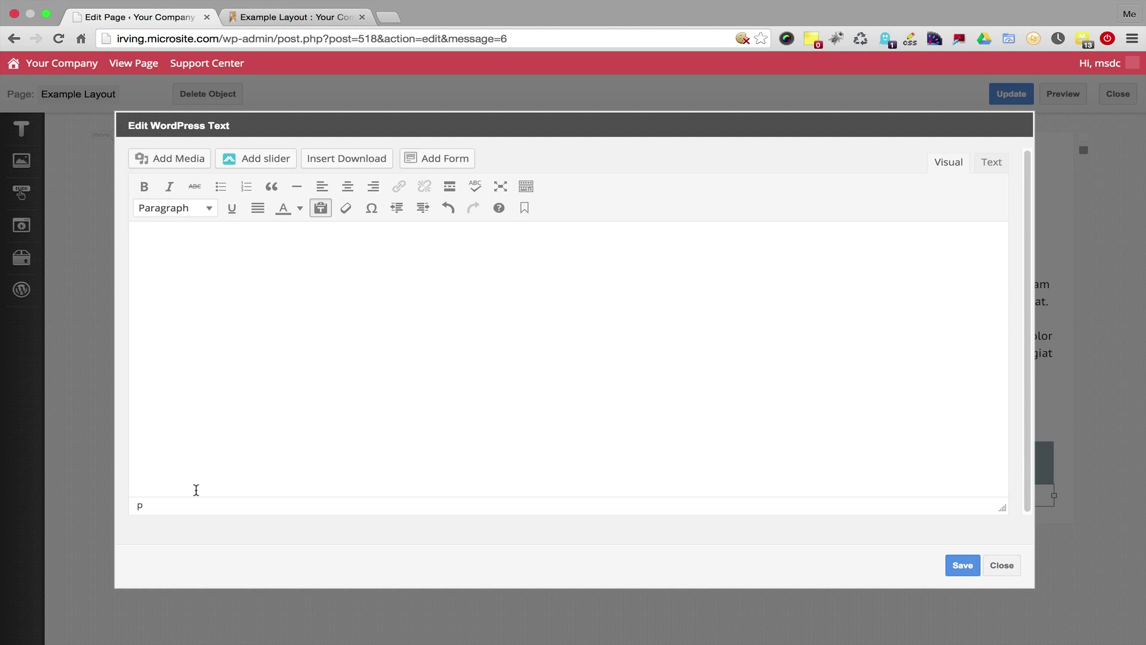
pyautogui.write('Descript')
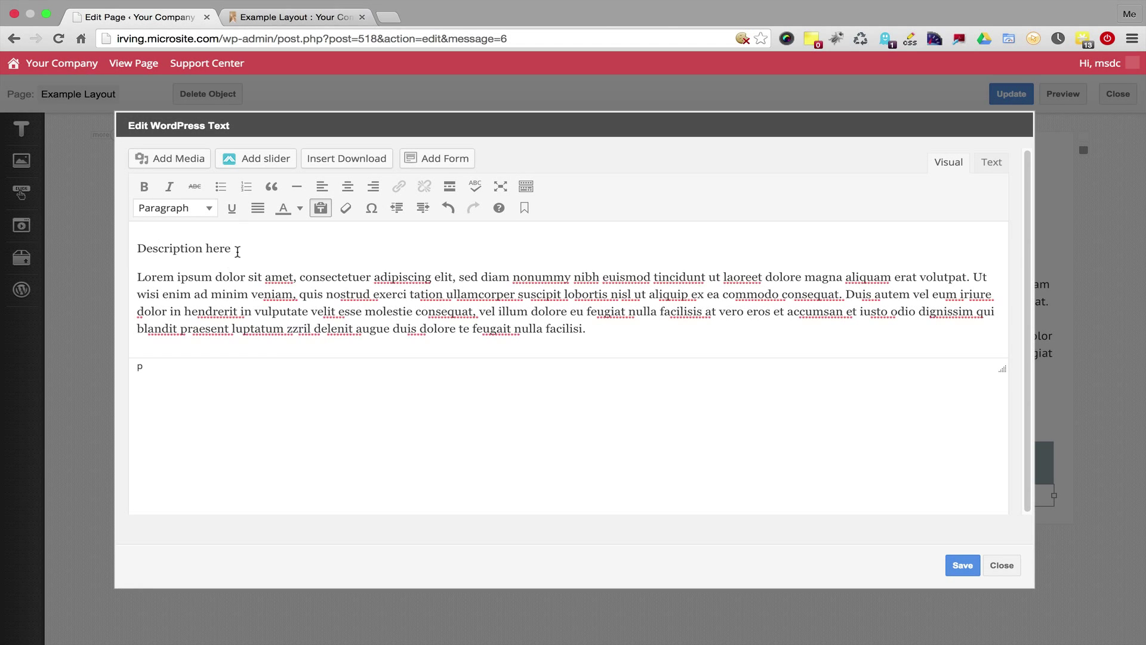
# - Format the "Description here" line as Heading 3 and save the text element
pyautogui.moveTo(237, 251); pyautogui.dragTo(129, 247)
pyautogui.click(203, 208)
pyautogui.click(206, 350)
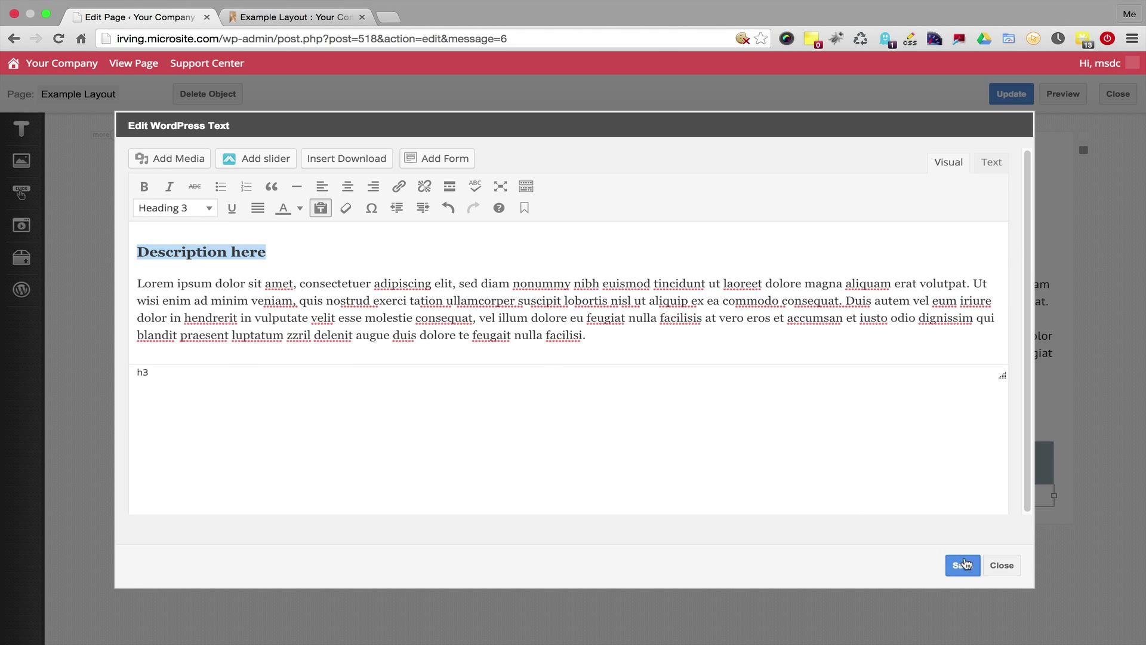
pyautogui.click(962, 565)
# - Narrow the "Description here" text element to about 40% of the row width, leaving an empty area beside it
pyautogui.moveTo(1045, 540); pyautogui.dragTo(501, 521)
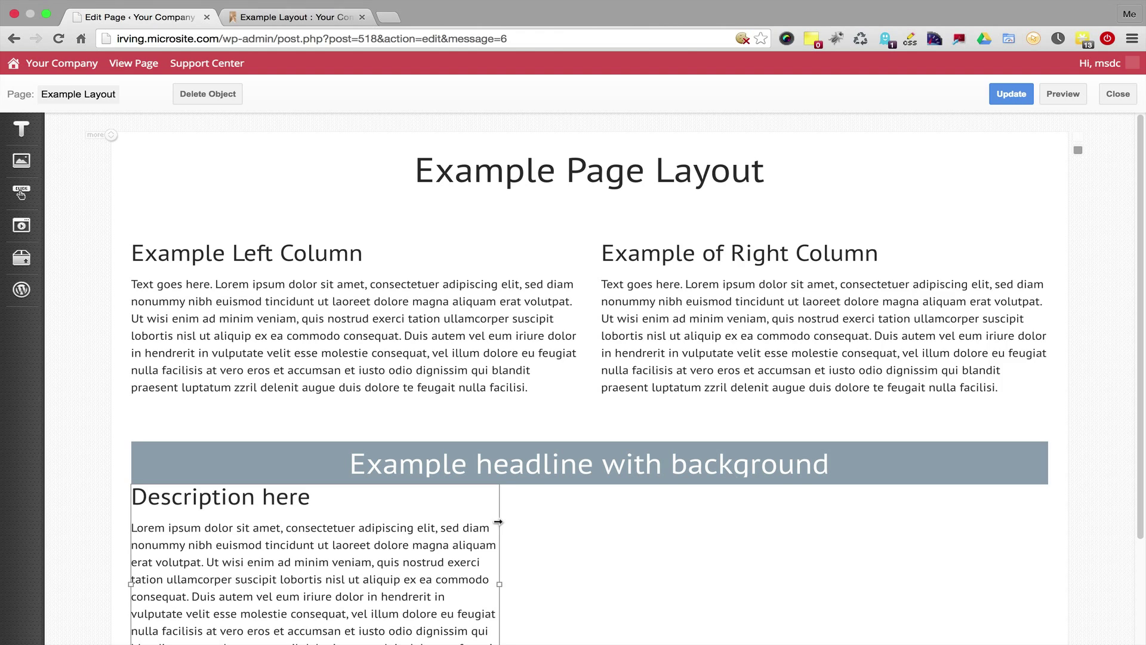
pyautogui.scroll(-3, 620, 517)
pyautogui.scroll(-1, 620, 519)
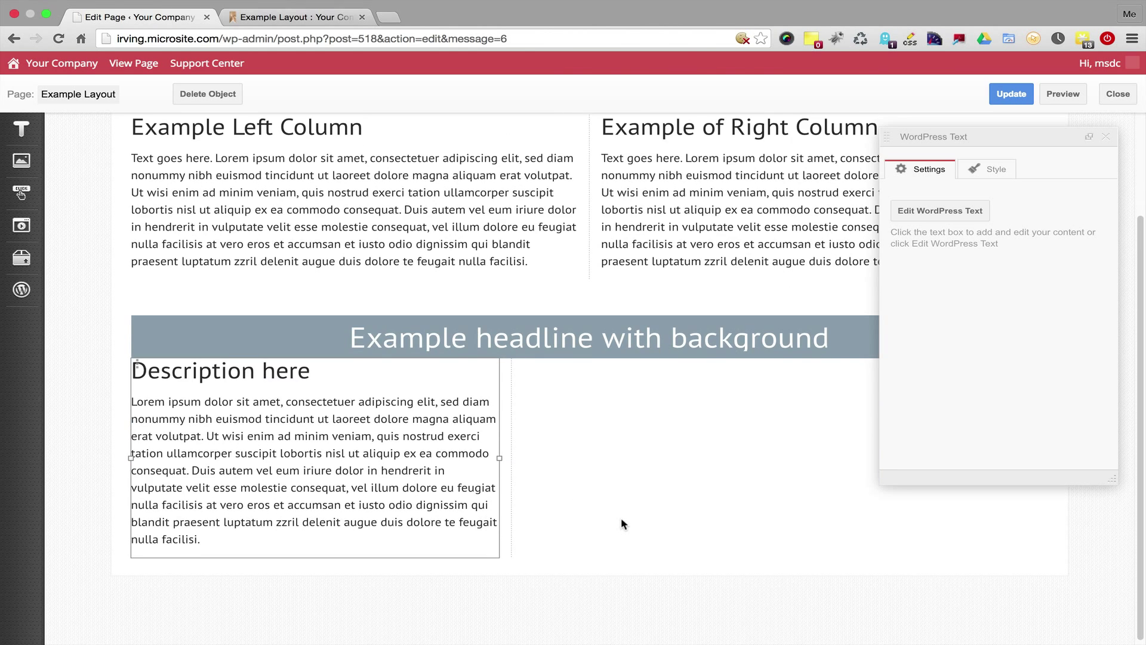
pyautogui.click(613, 514)
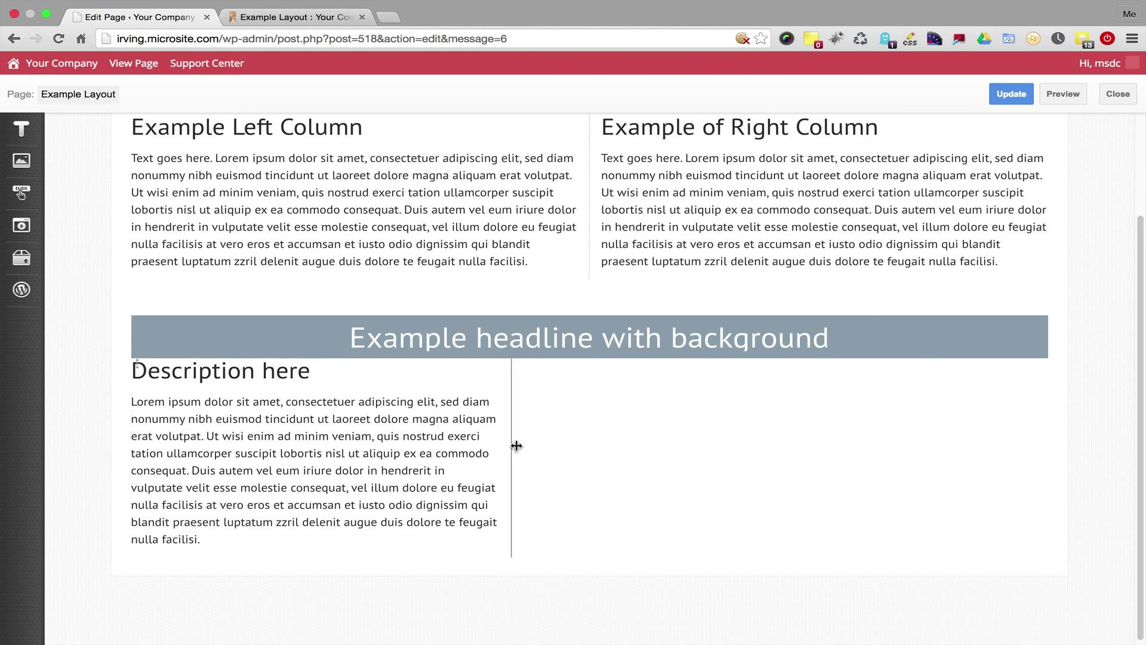
# - Set the bottom margin of the background headline's row to 50
pyautogui.click(136, 325)
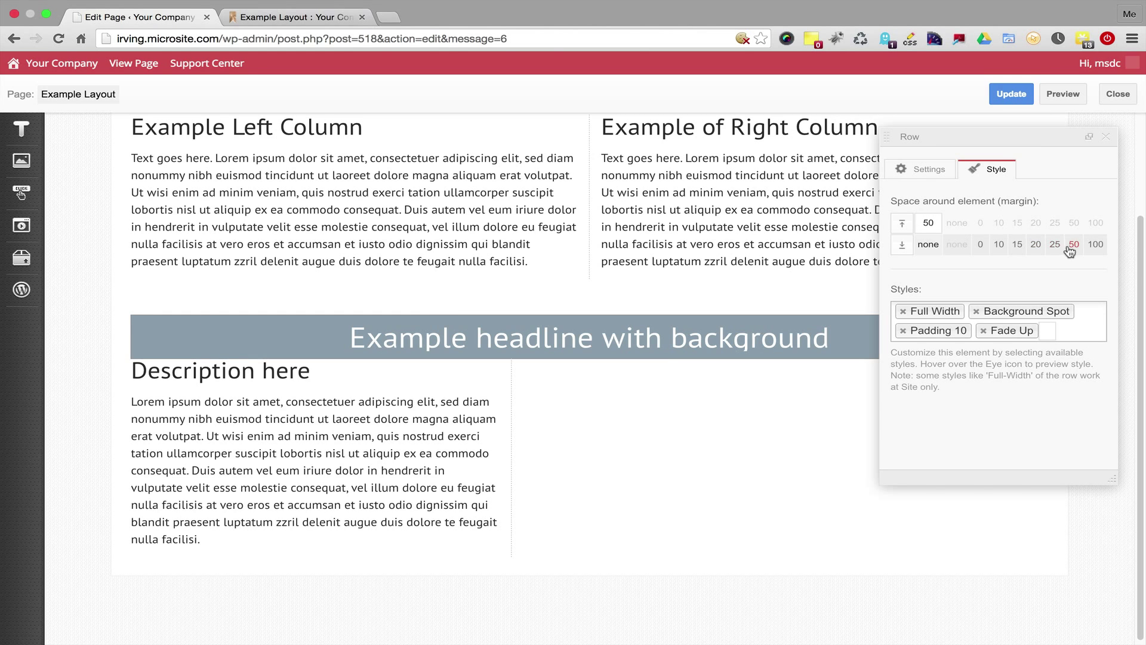
pyautogui.click(1073, 244)
pyautogui.click(765, 438)
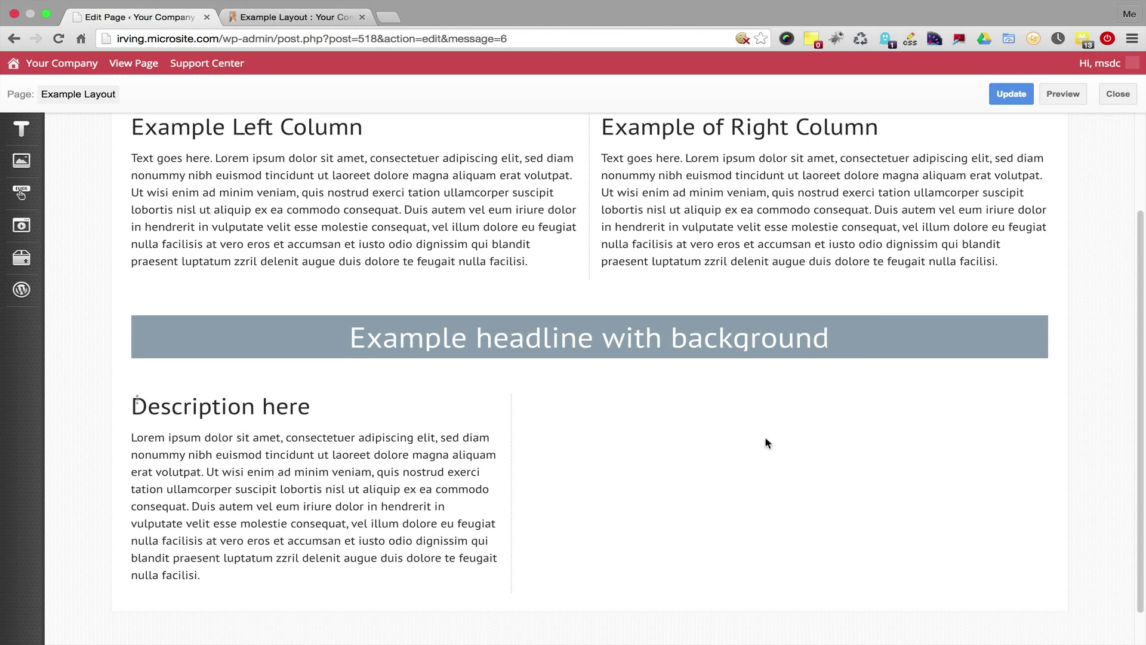
# - Insert an Image element in the empty area beside the description text, using animals-lion.jpg from the Media Library
pyautogui.scroll(-2, 764, 439)
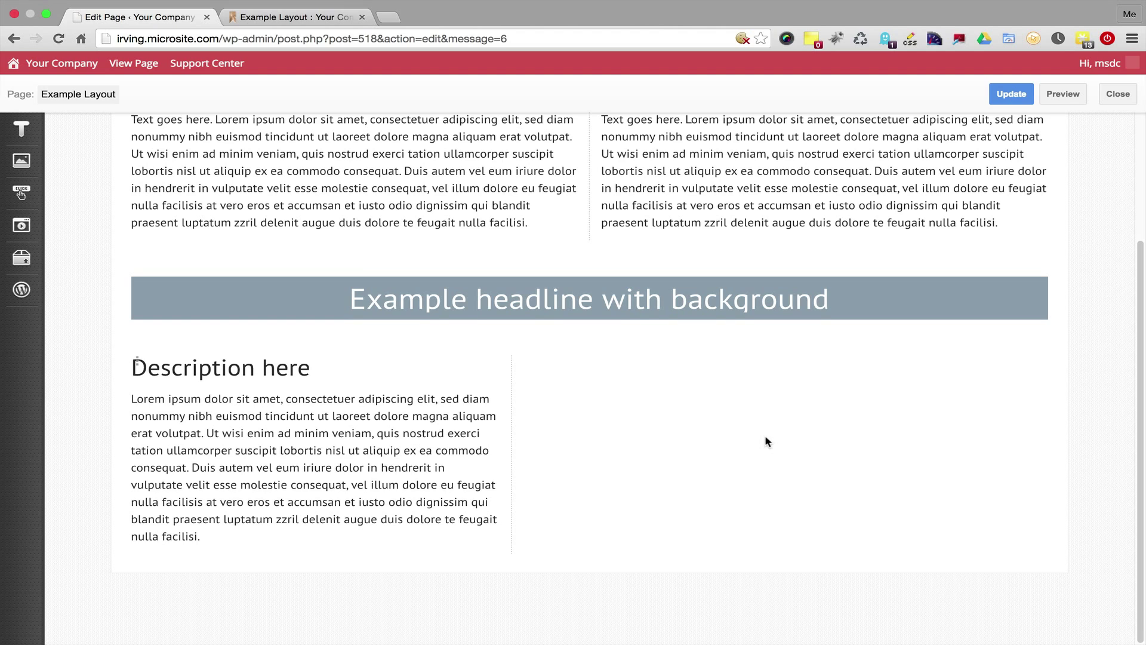
pyautogui.moveTo(28, 173)
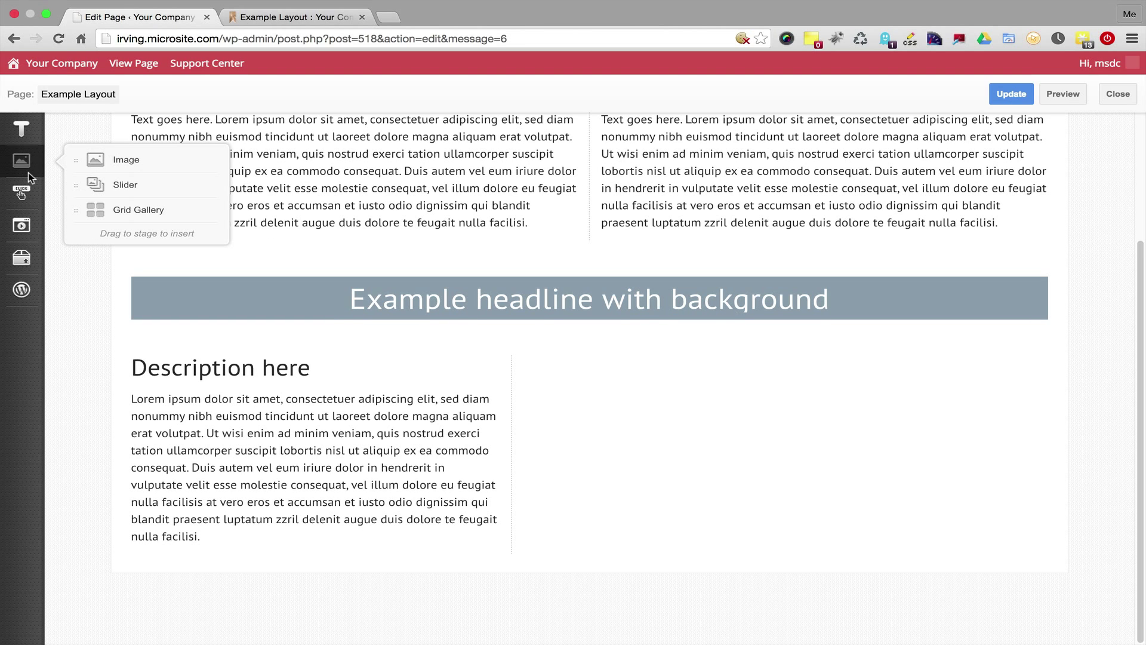
pyautogui.moveTo(111, 163)
pyautogui.mouseDown()
pyautogui.moveTo(501, 312)
pyautogui.moveTo(690, 417)
pyautogui.mouseUp()
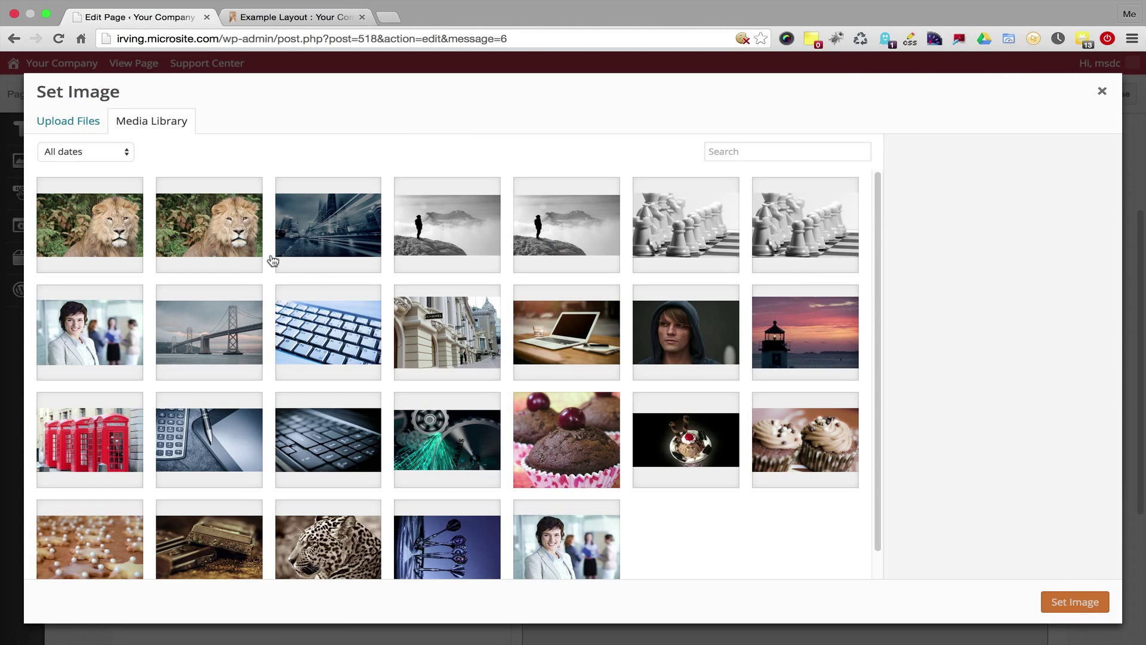
pyautogui.click(247, 247)
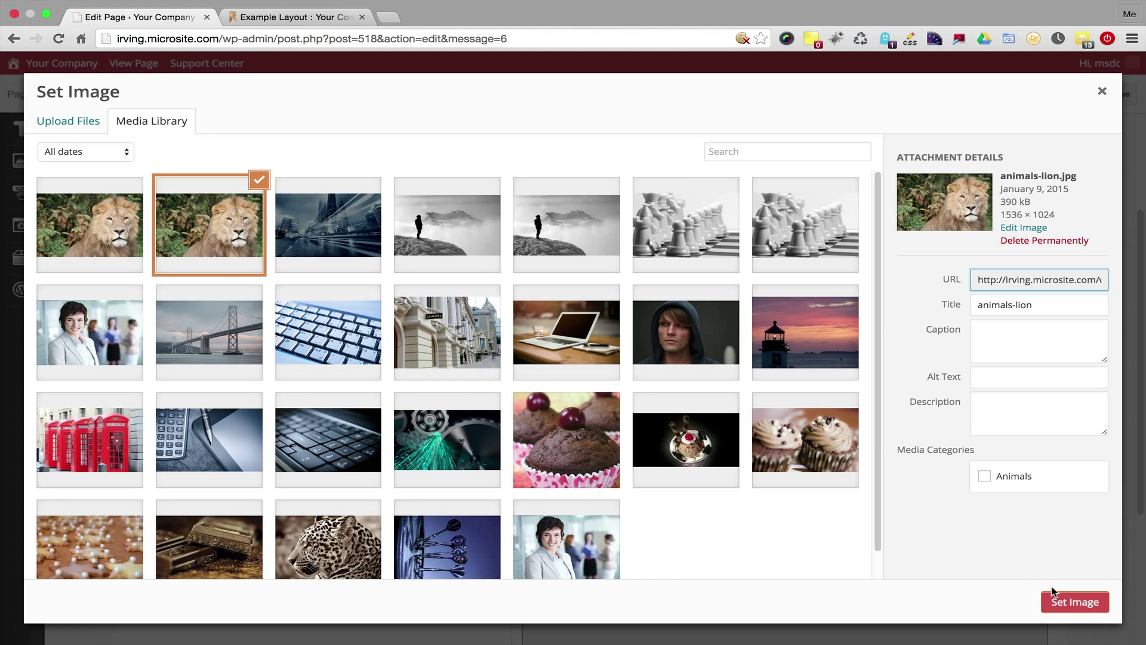
pyautogui.click(1065, 597)
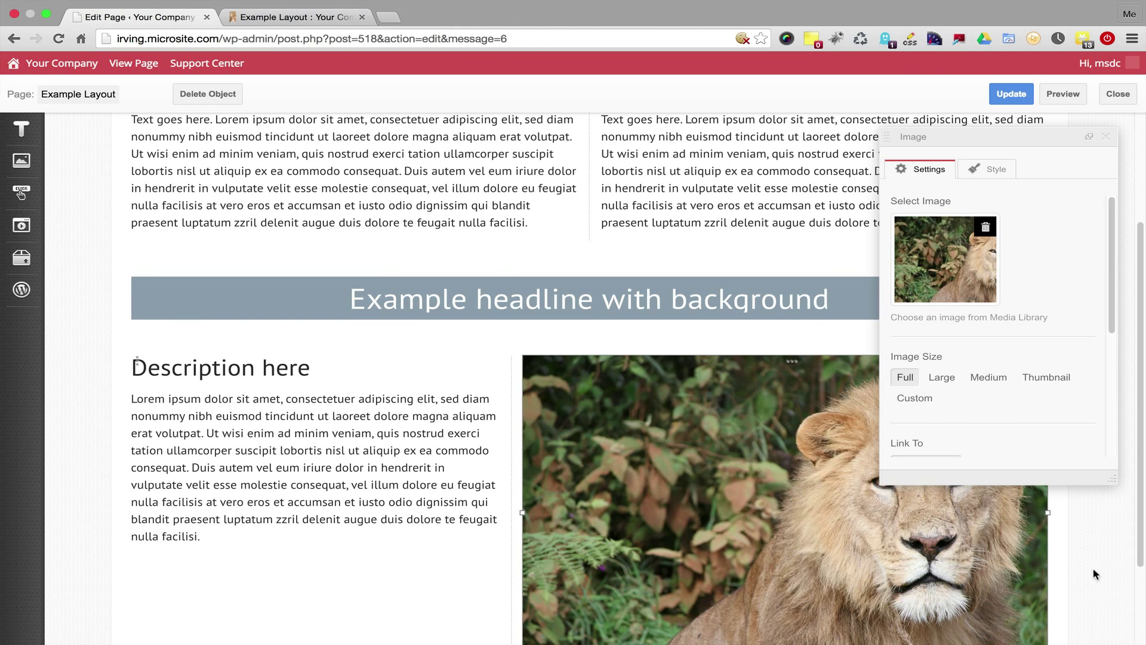
pyautogui.click(1104, 141)
# - Apply the "Round Corners Medium" and "Shadow Heavy" styles to the lion image's column and check the page preview
pyautogui.scroll(-3, 1074, 287)
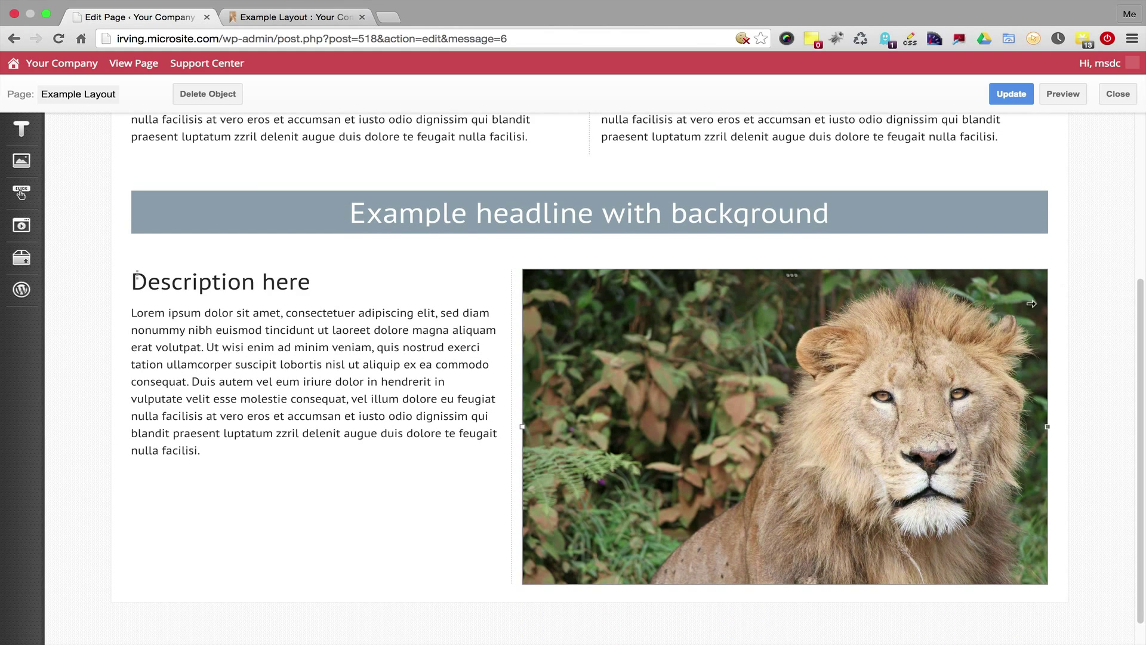
pyautogui.click(791, 279)
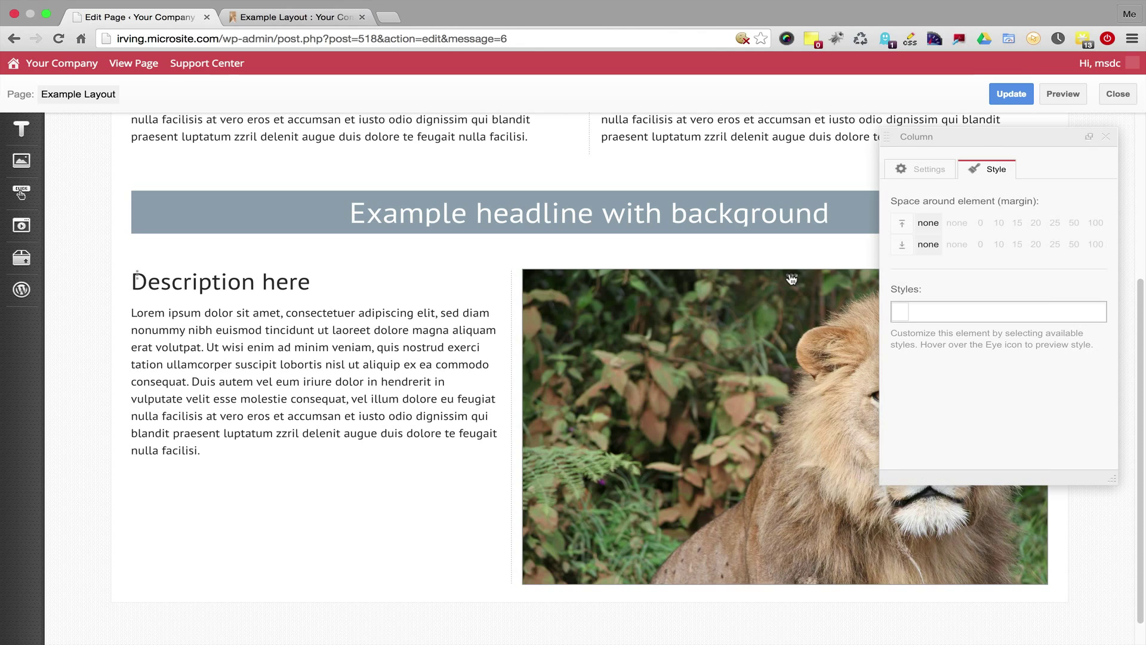
pyautogui.click(903, 312)
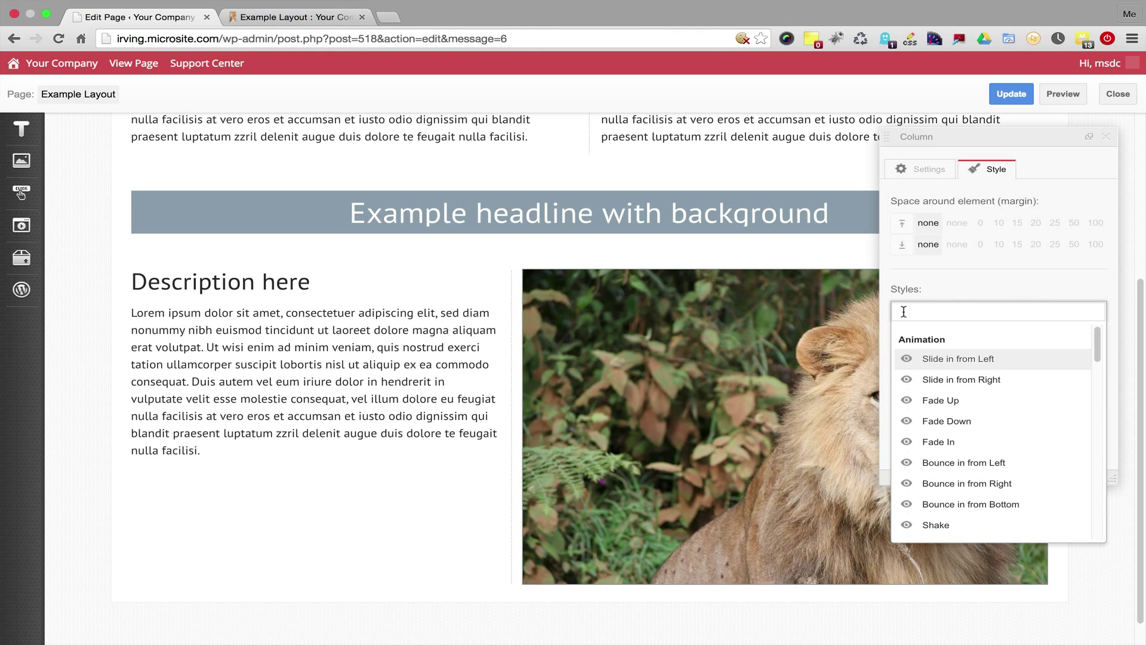
pyautogui.write('co')
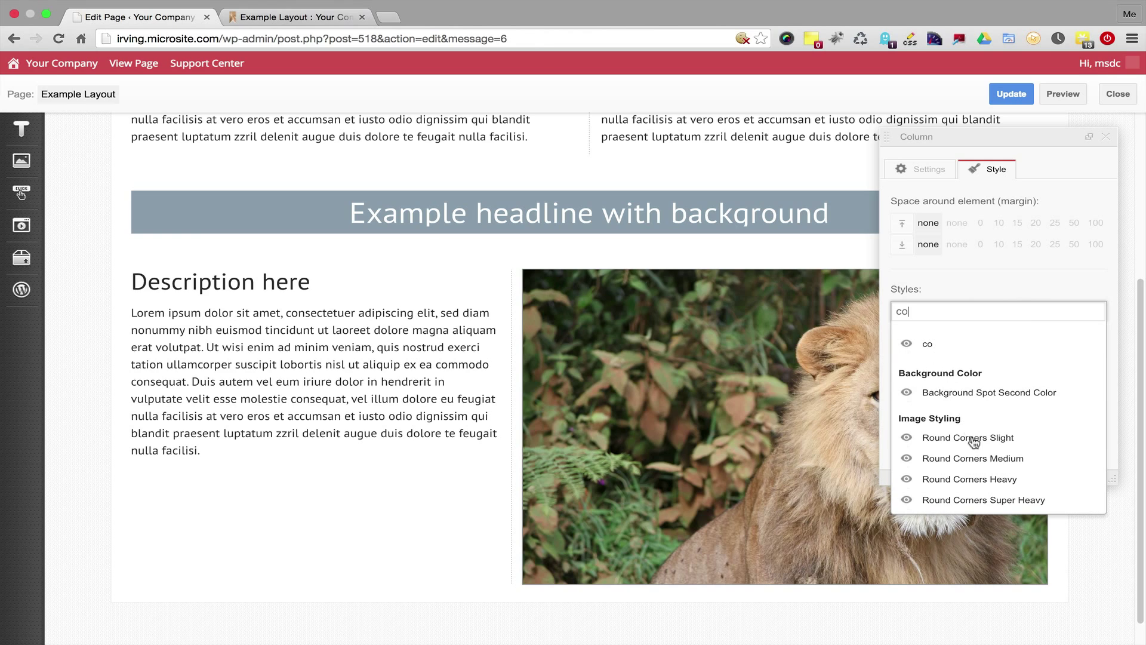
pyautogui.click(980, 461)
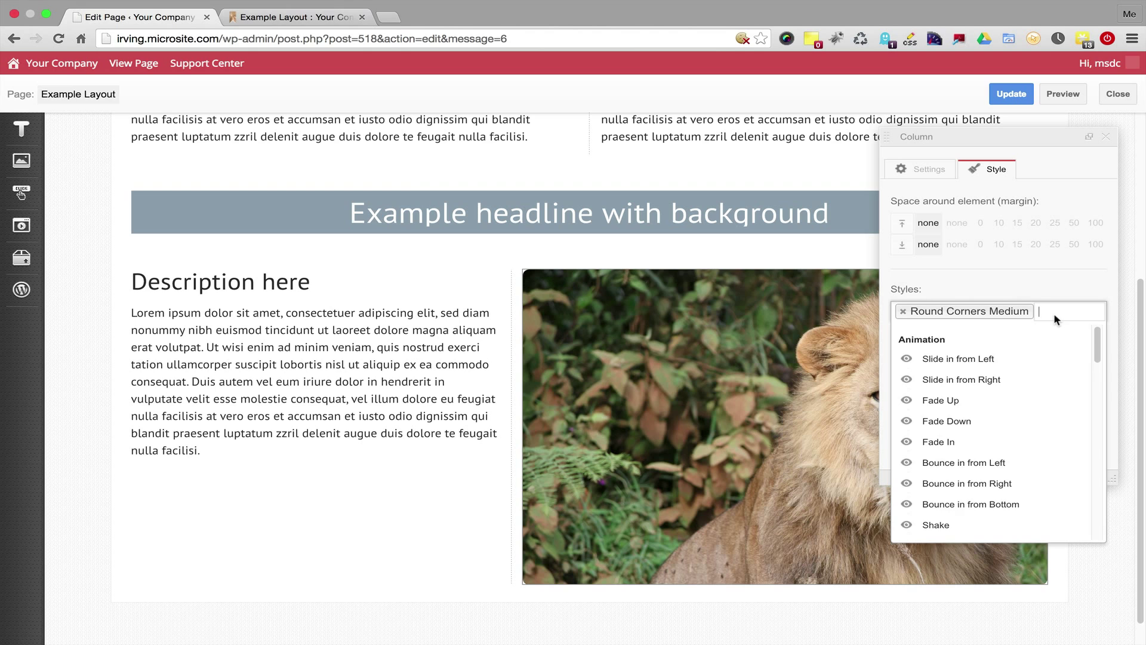
pyautogui.write('shad')
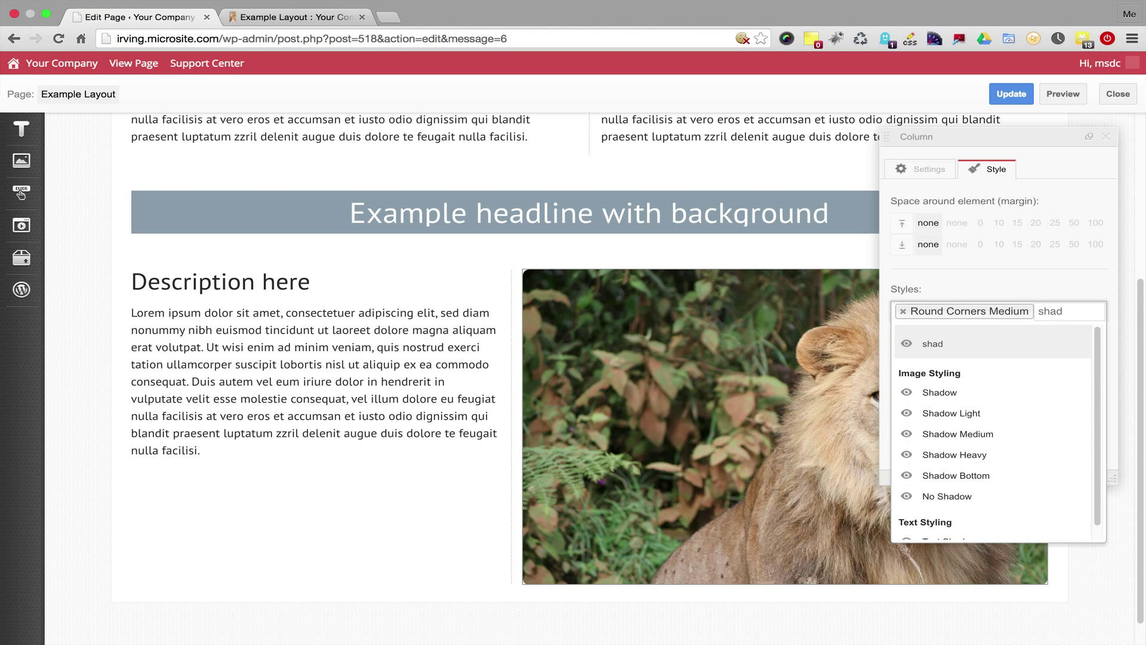
pyautogui.click(973, 456)
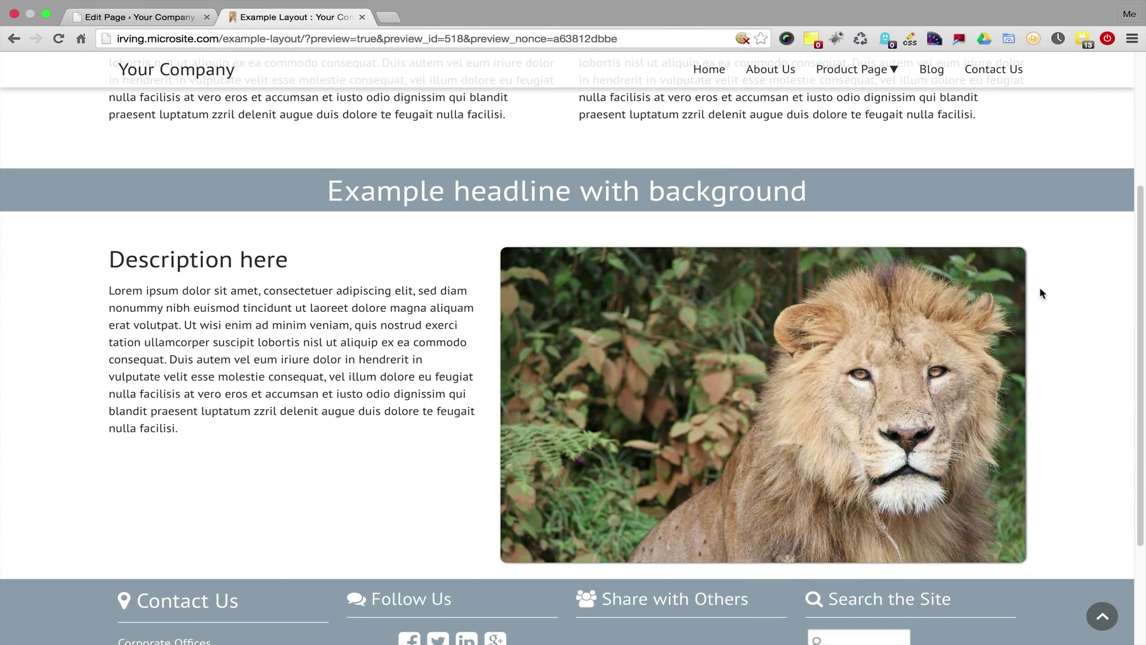
pyautogui.click(181, 20)
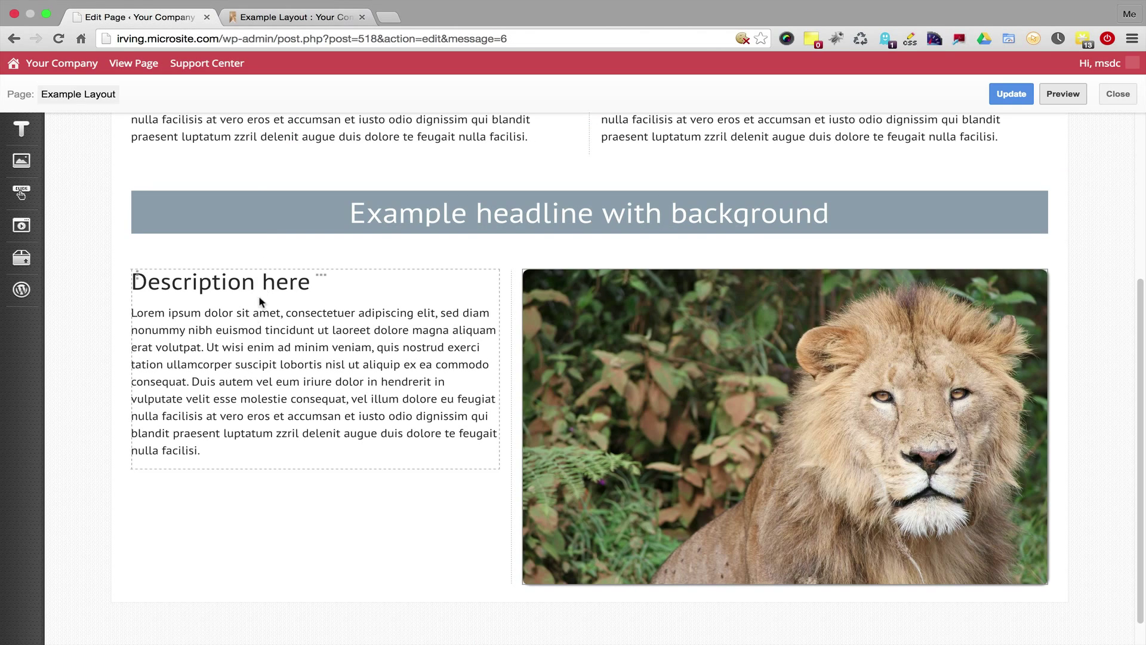
# - Apply the "Slide in from Left" animation style to the "Description here" column
pyautogui.click(321, 278)
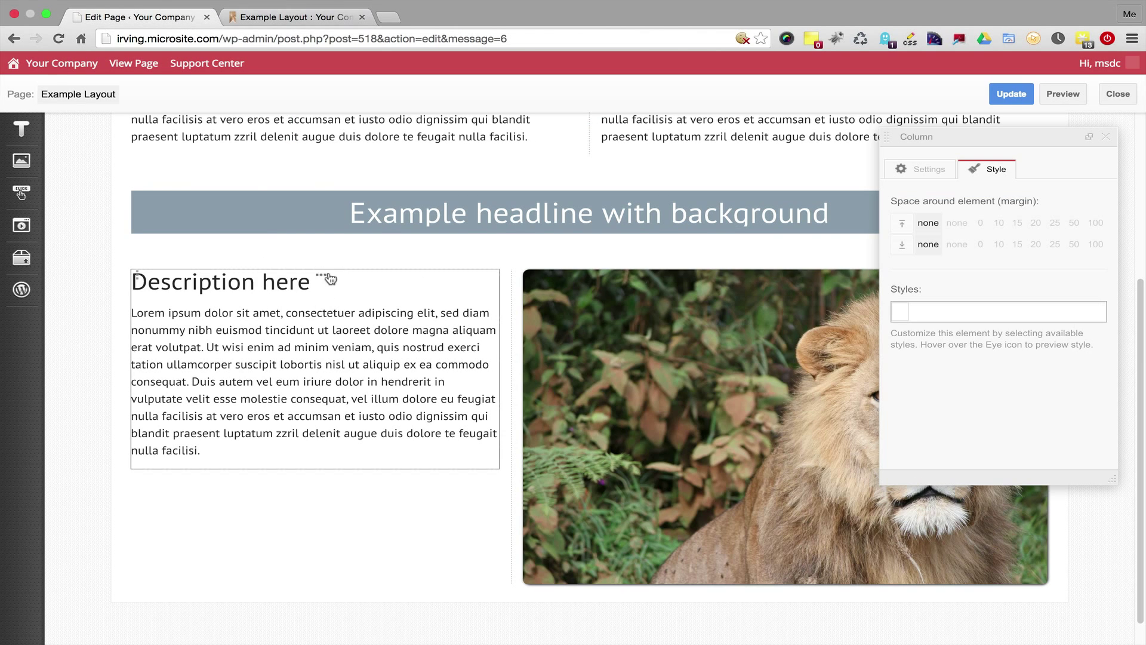
pyautogui.click(899, 310)
pyautogui.write('slid')
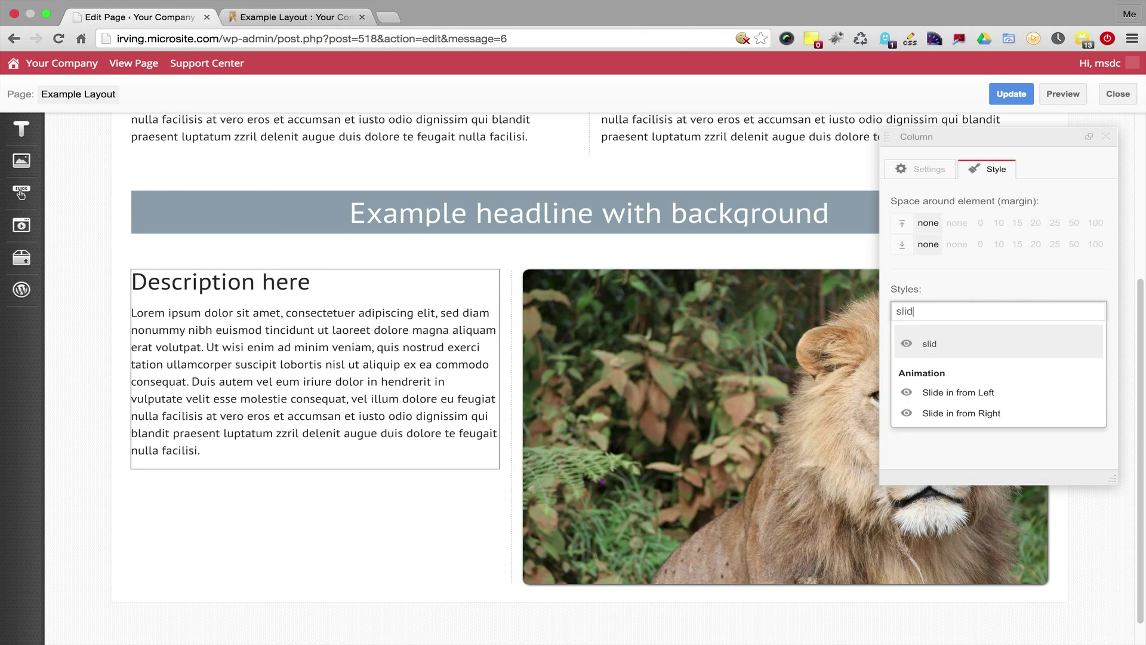
pyautogui.click(948, 391)
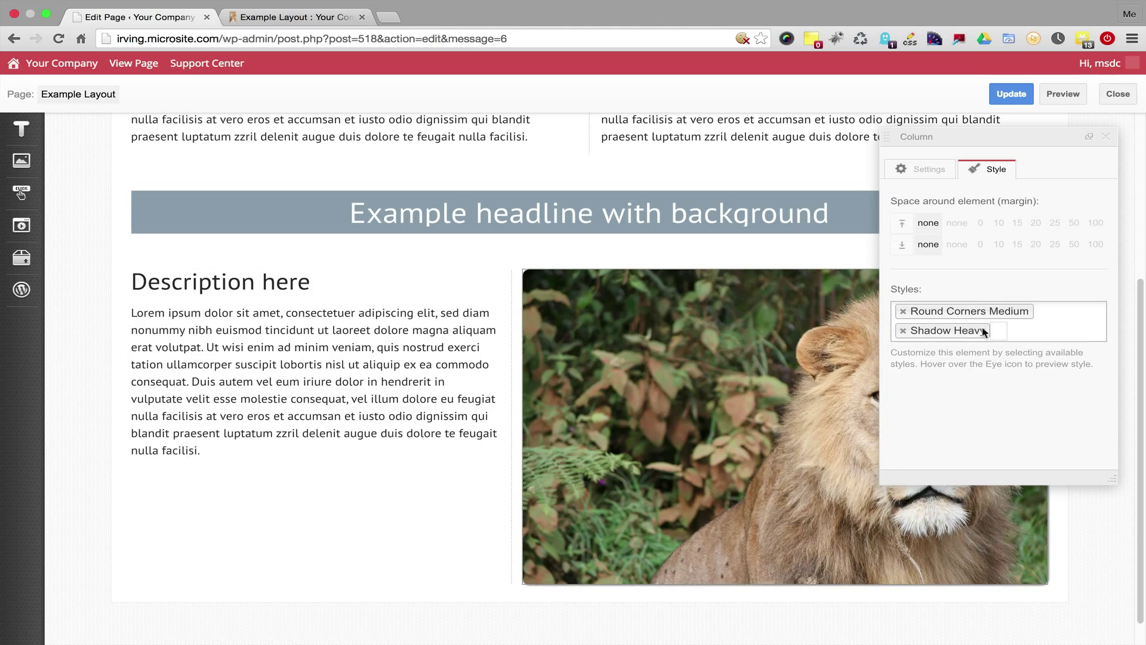
# - Add the "Slide in from Right" animation style to the lion image's column and check the page preview
pyautogui.click(993, 325)
pyautogui.write('slide')
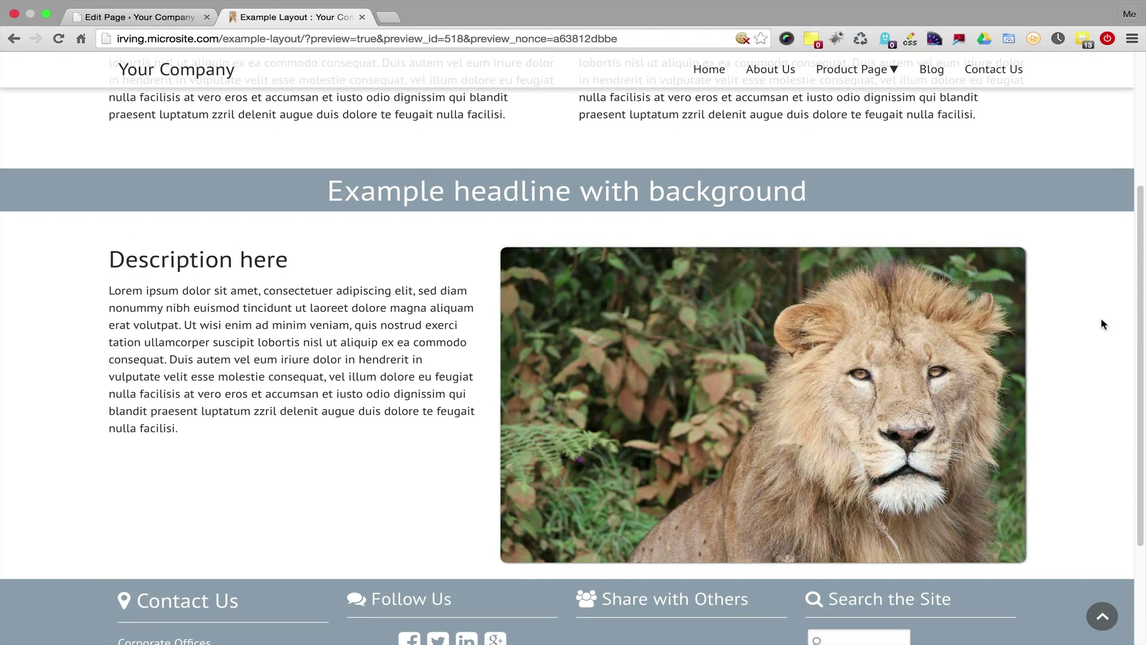
pyautogui.click(142, 20)
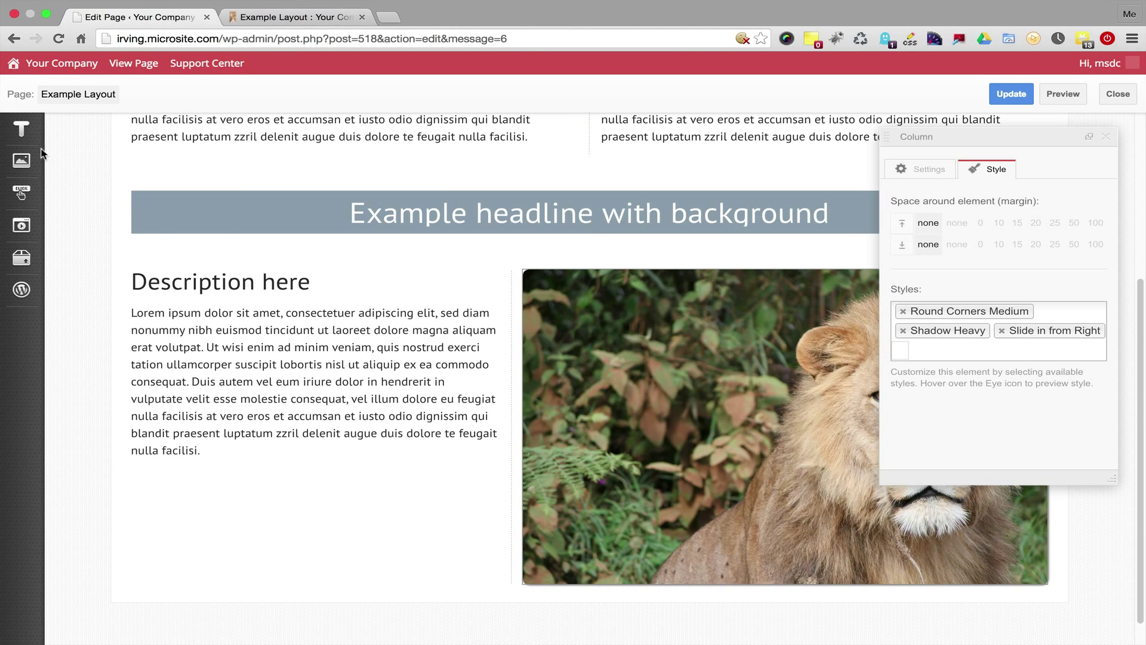
# - Insert a Button element directly below the description text
pyautogui.moveTo(24, 186)
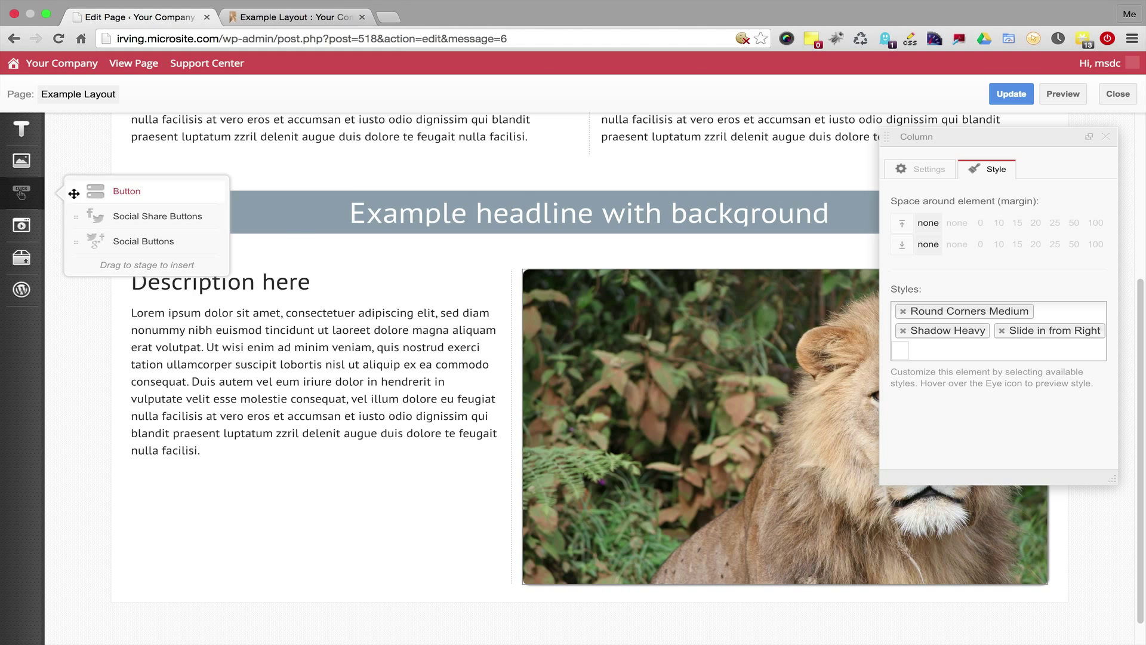
pyautogui.moveTo(122, 200); pyautogui.dragTo(313, 468)
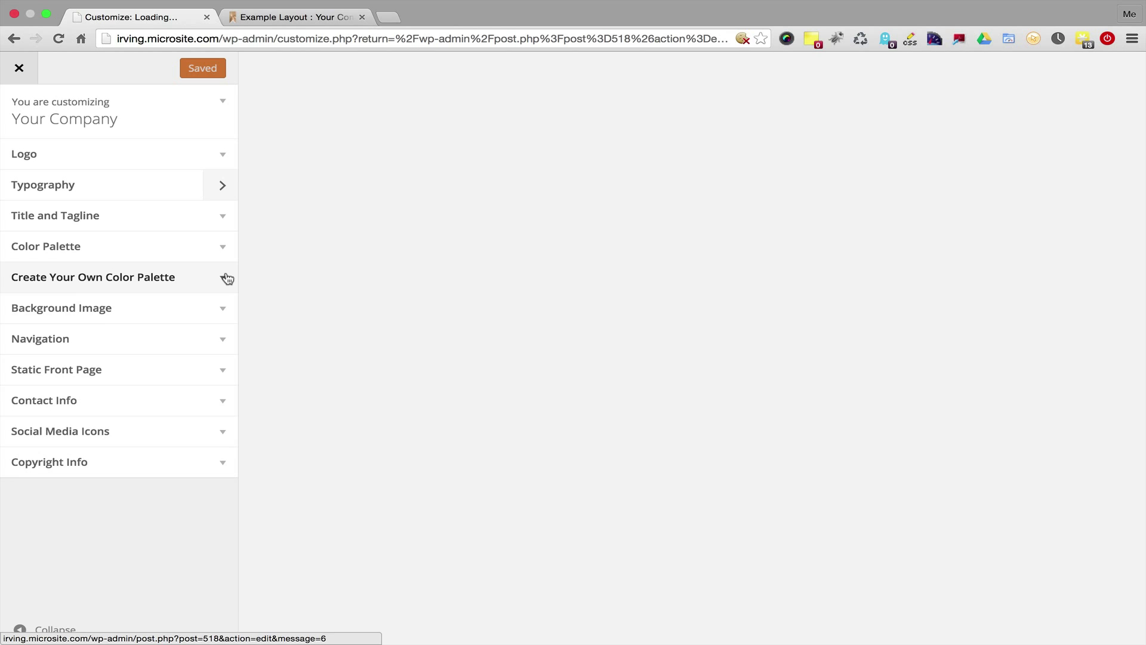
# - Examine the Button Color and Button Hover Color settings in the site's custom color palette
pyautogui.click(222, 277)
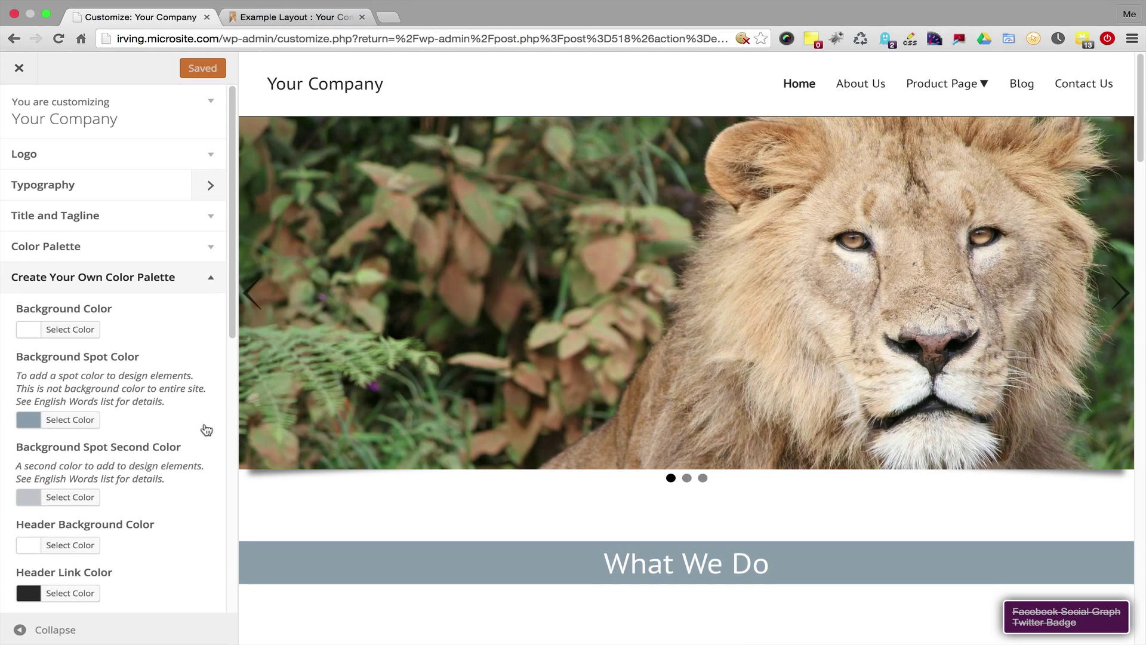
pyautogui.scroll(-10, 206, 430)
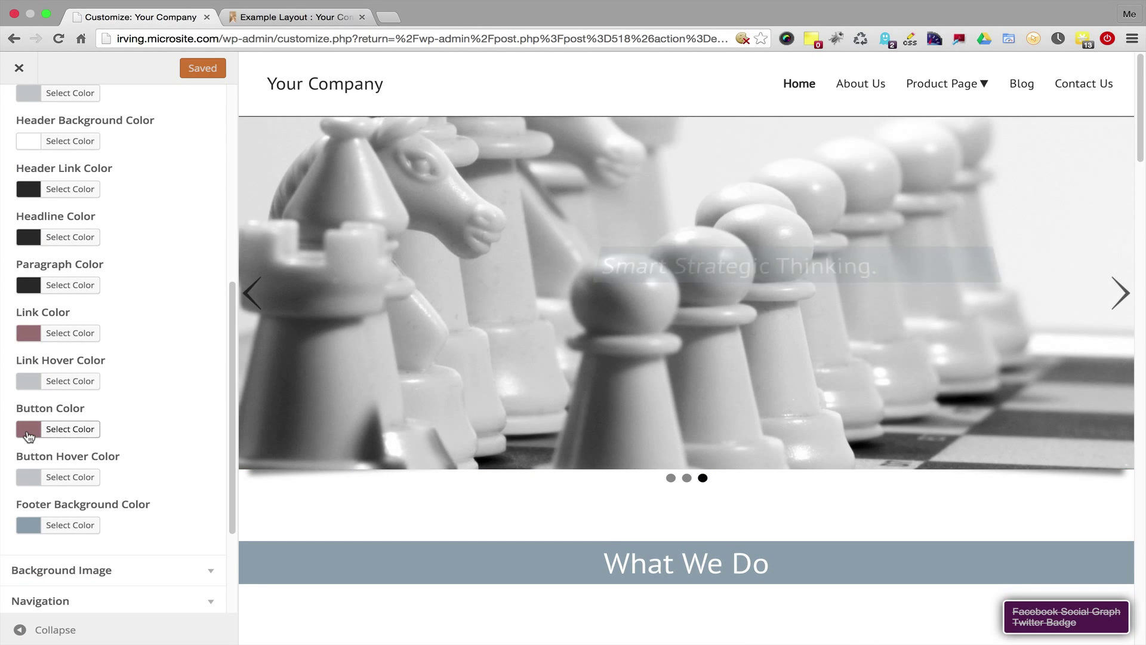
pyautogui.click(28, 435)
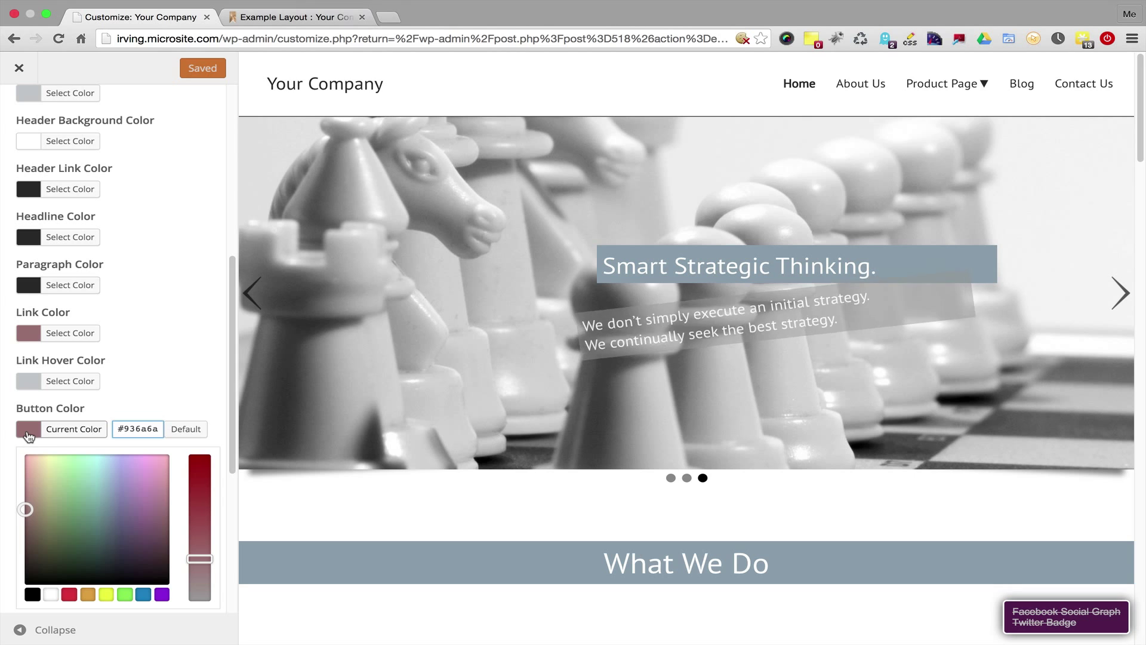
pyautogui.click(153, 395)
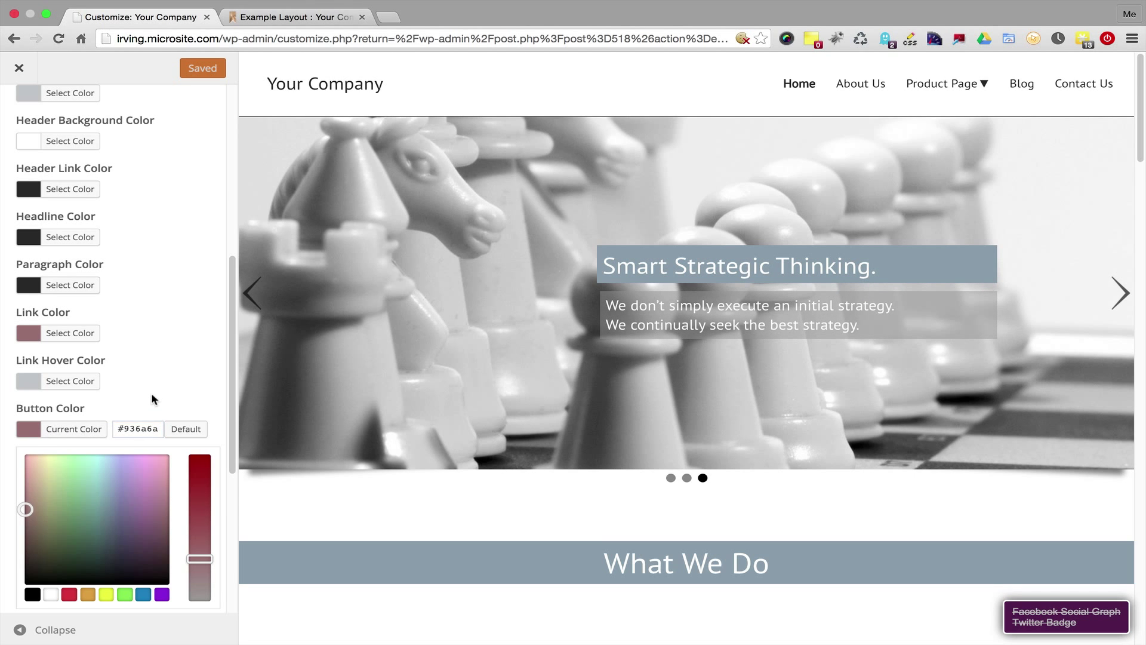
pyautogui.click(152, 392)
pyautogui.click(28, 477)
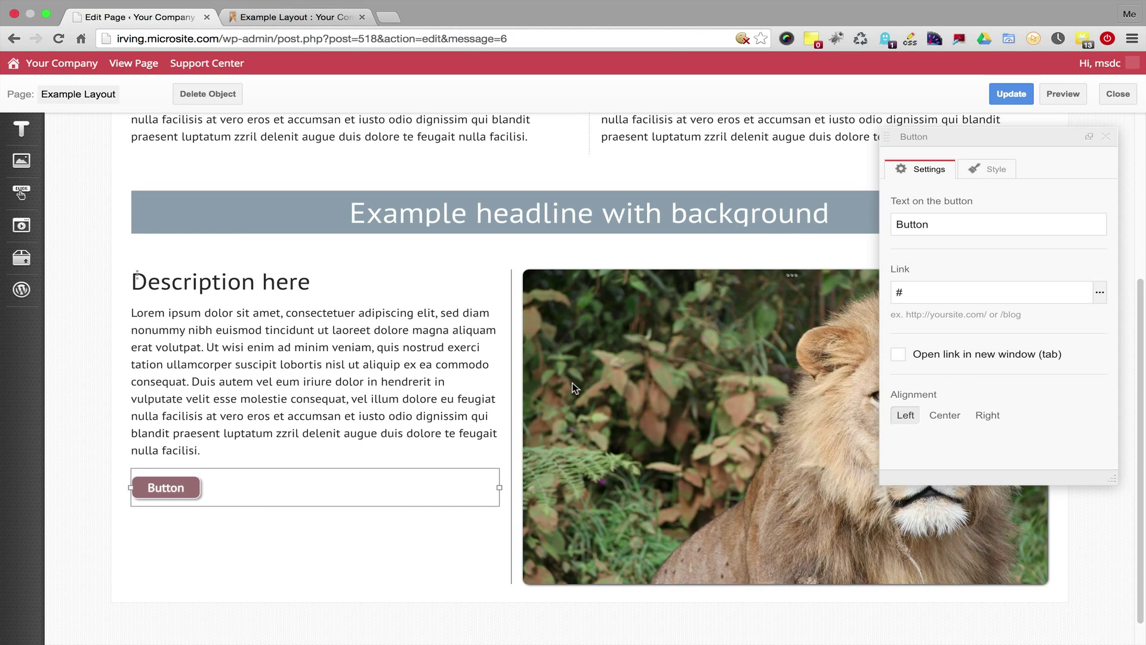
# - Center the button below the description and set its text to "Learn More"
pyautogui.click(953, 416)
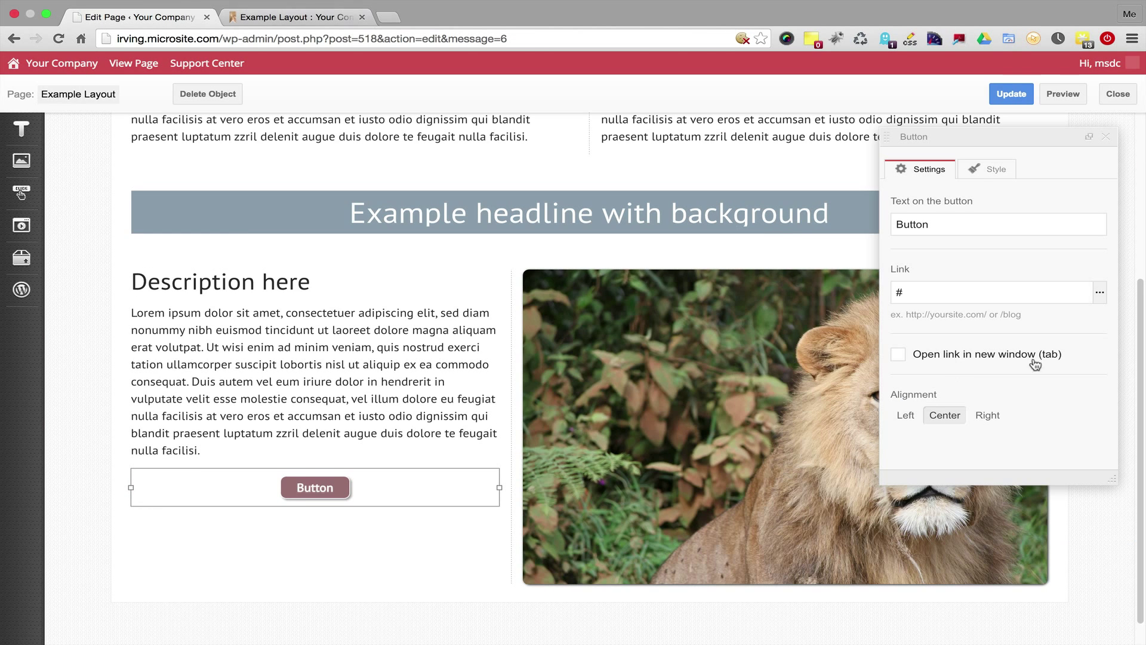
pyautogui.moveTo(955, 225); pyautogui.dragTo(883, 228)
pyautogui.write('Learn More')
# - Link the "Learn More" button to the existing About Us page and check the refreshed page preview
pyautogui.click(1100, 292)
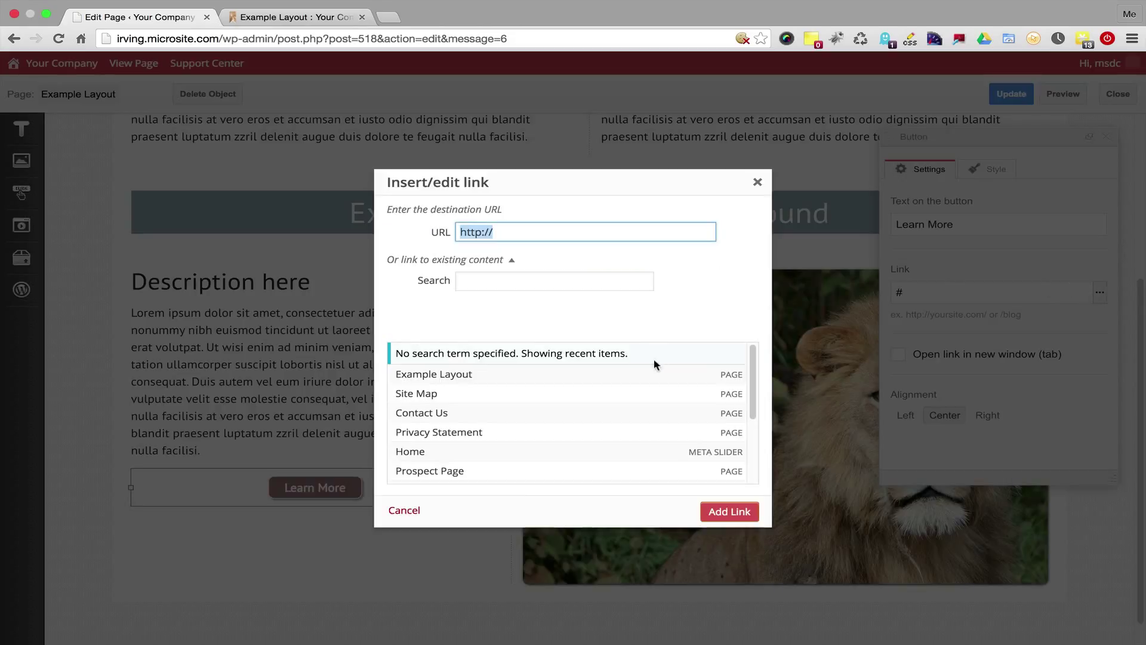
pyautogui.scroll(-2, 552, 408)
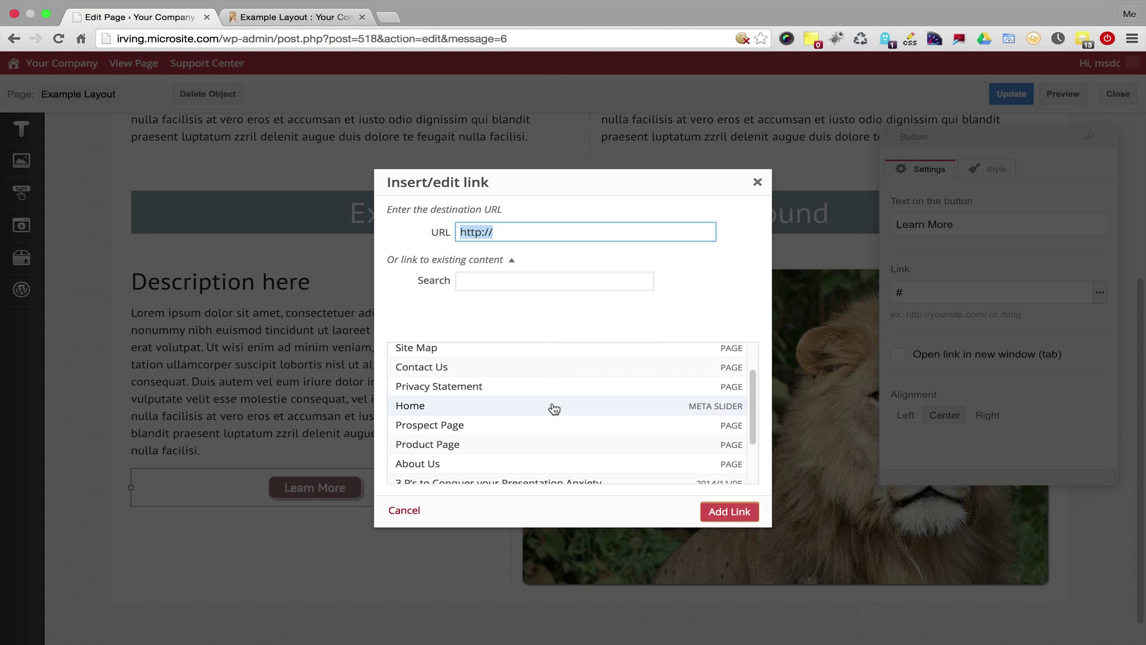
pyautogui.click(457, 461)
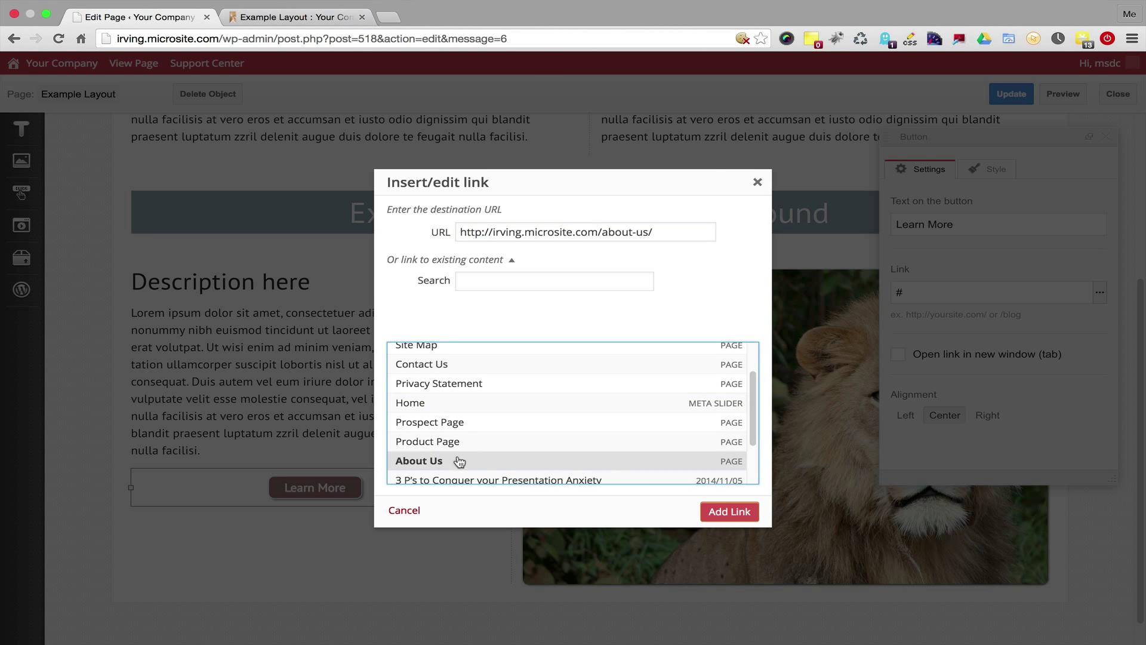
pyautogui.click(736, 513)
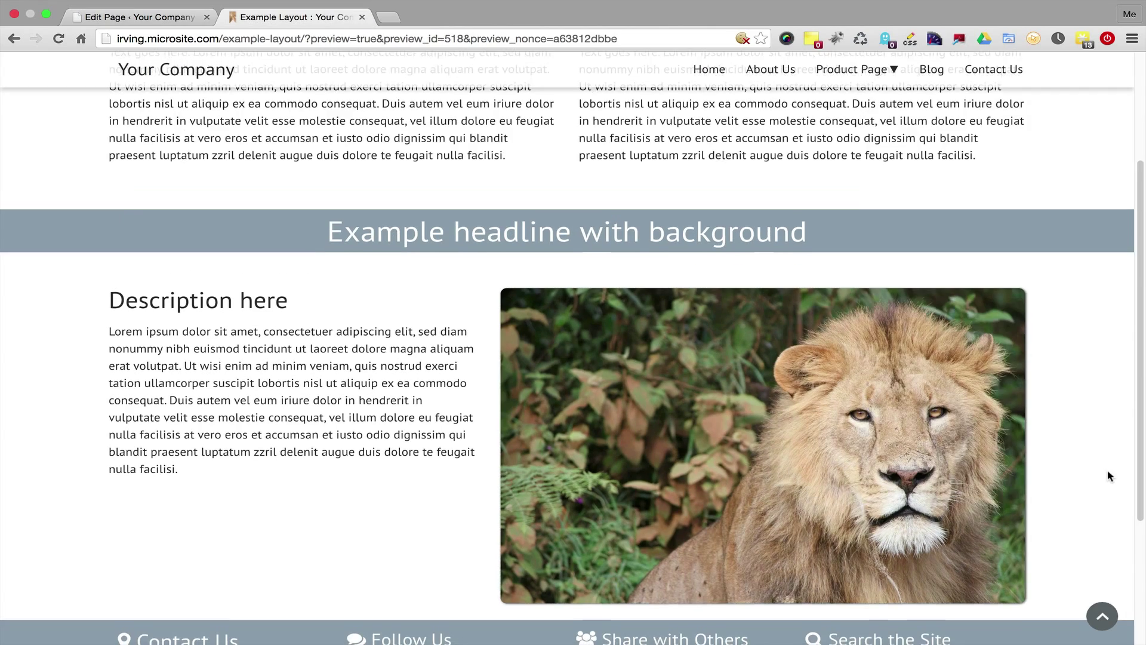
pyautogui.scroll(-2, 1109, 476)
pyautogui.press('super+r')
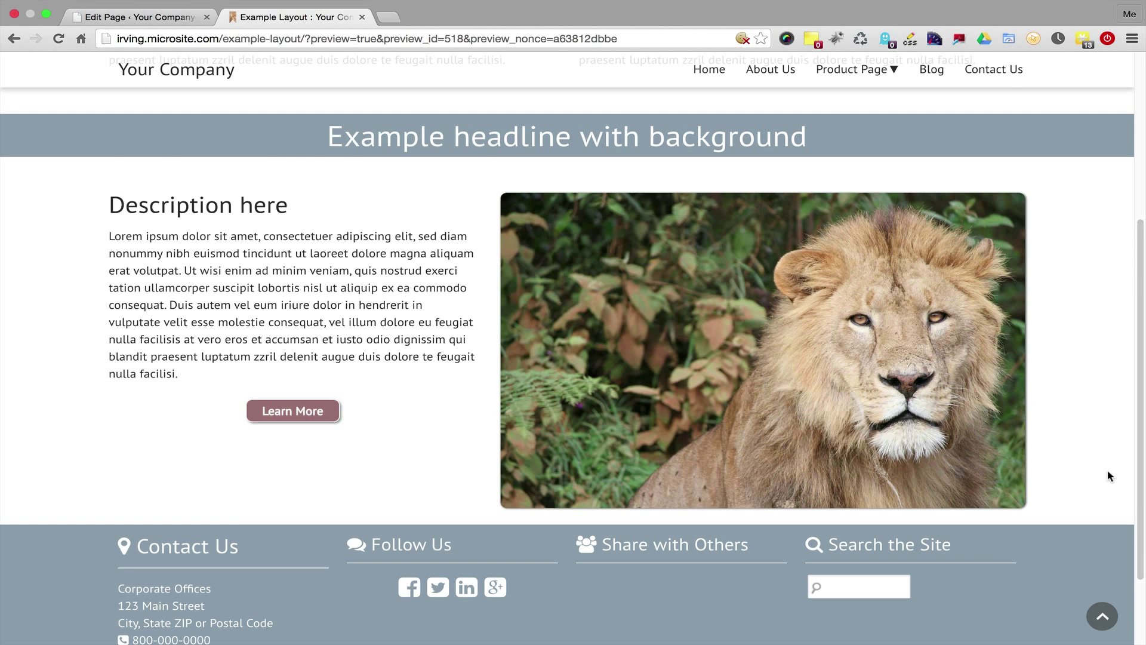
# - Insert a WordPress Text element containing a horizontal line below the description and lion image row
pyautogui.moveTo(23, 135)
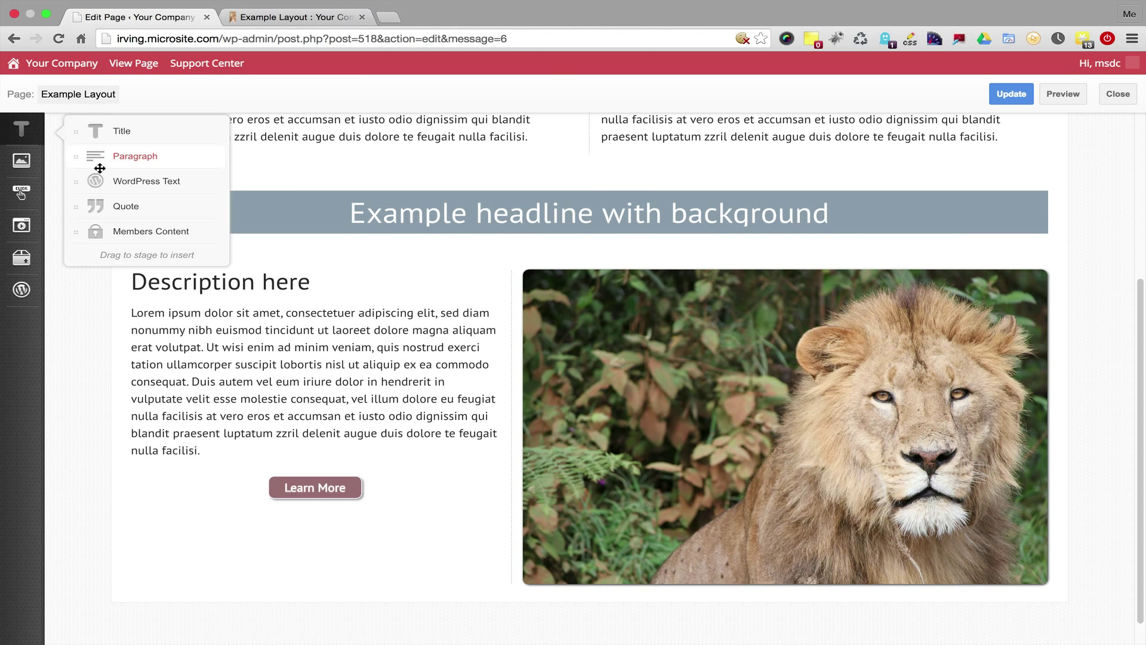
pyautogui.moveTo(123, 181); pyautogui.dragTo(534, 605)
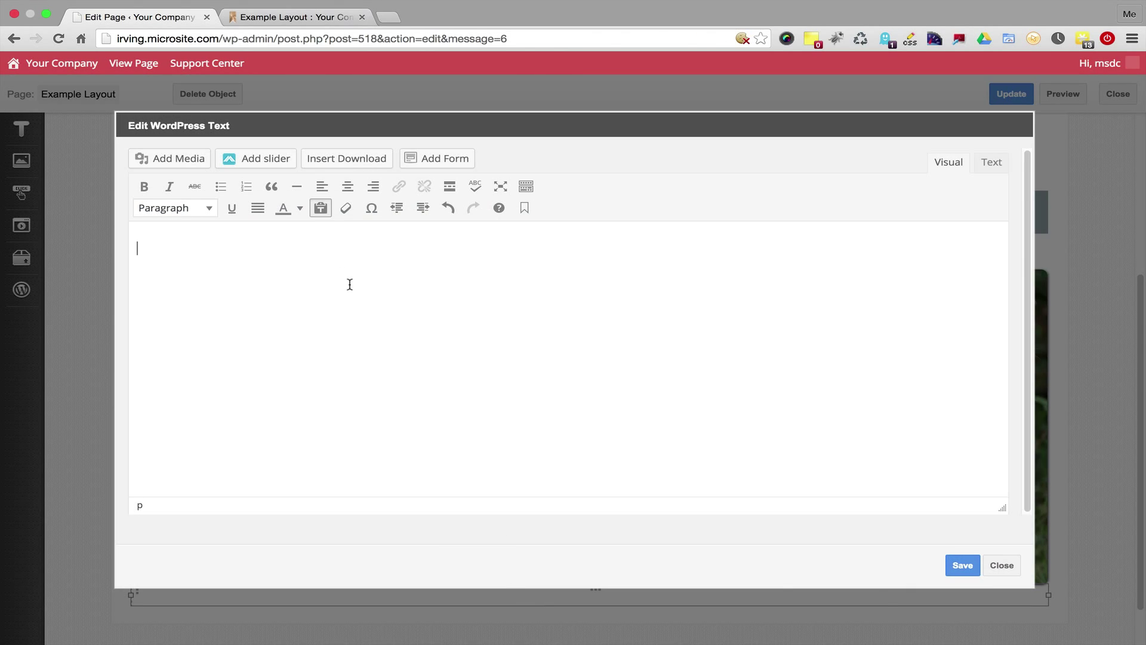
pyautogui.click(296, 186)
pyautogui.click(962, 565)
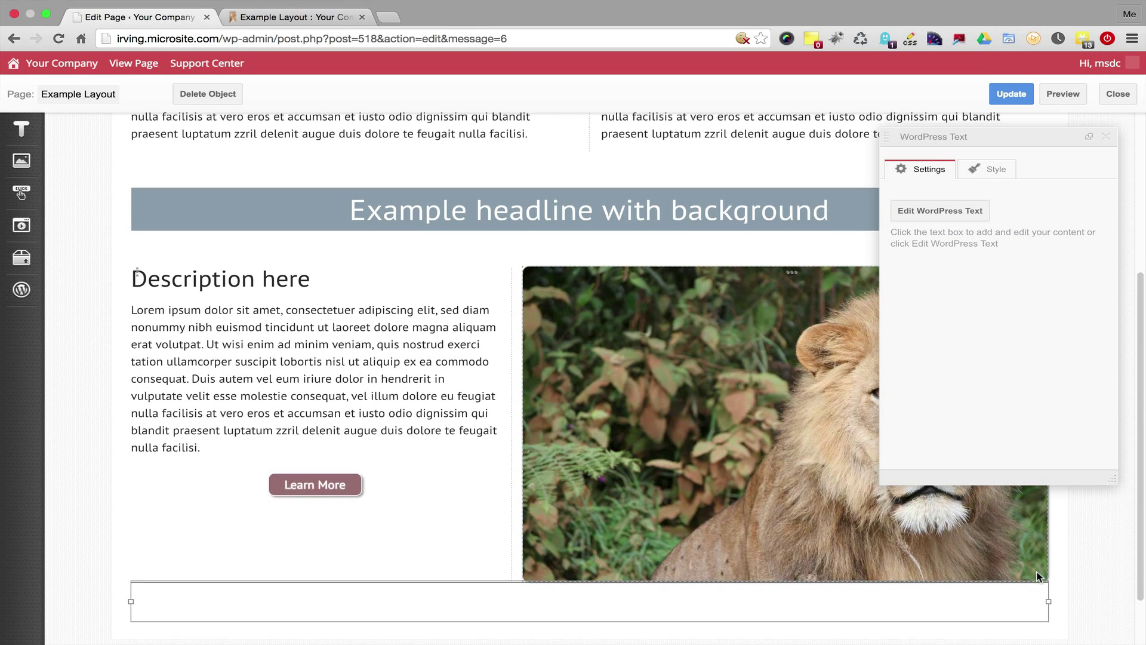
# - Set the top margin of the horizontal line's column to 50
pyautogui.scroll(-2, 698, 541)
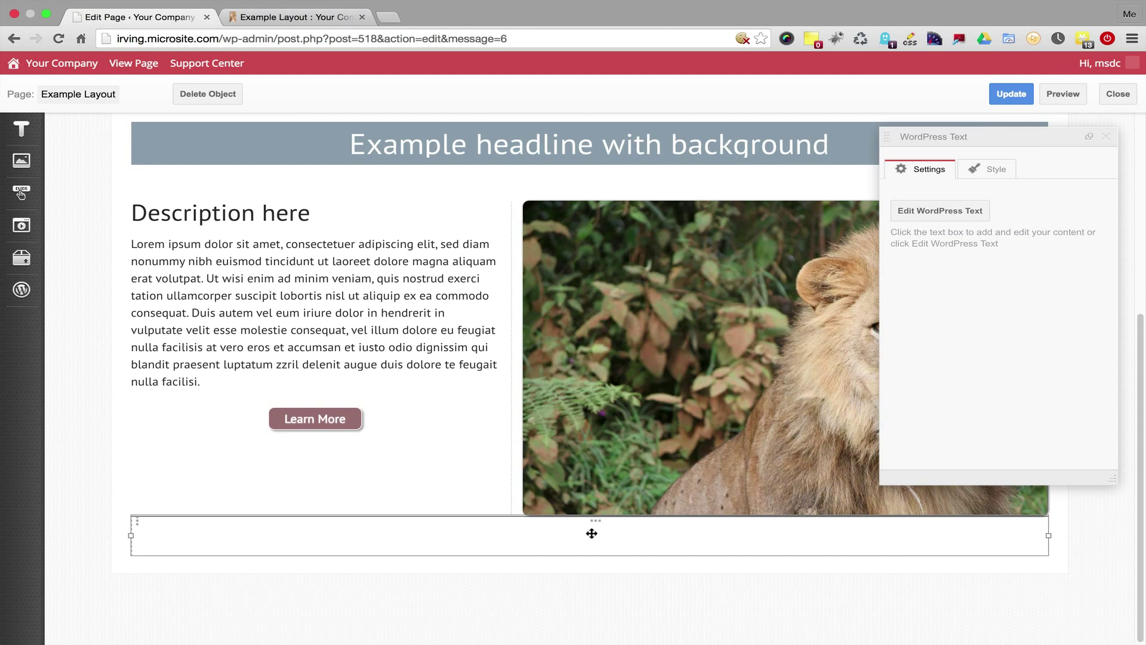
pyautogui.click(597, 525)
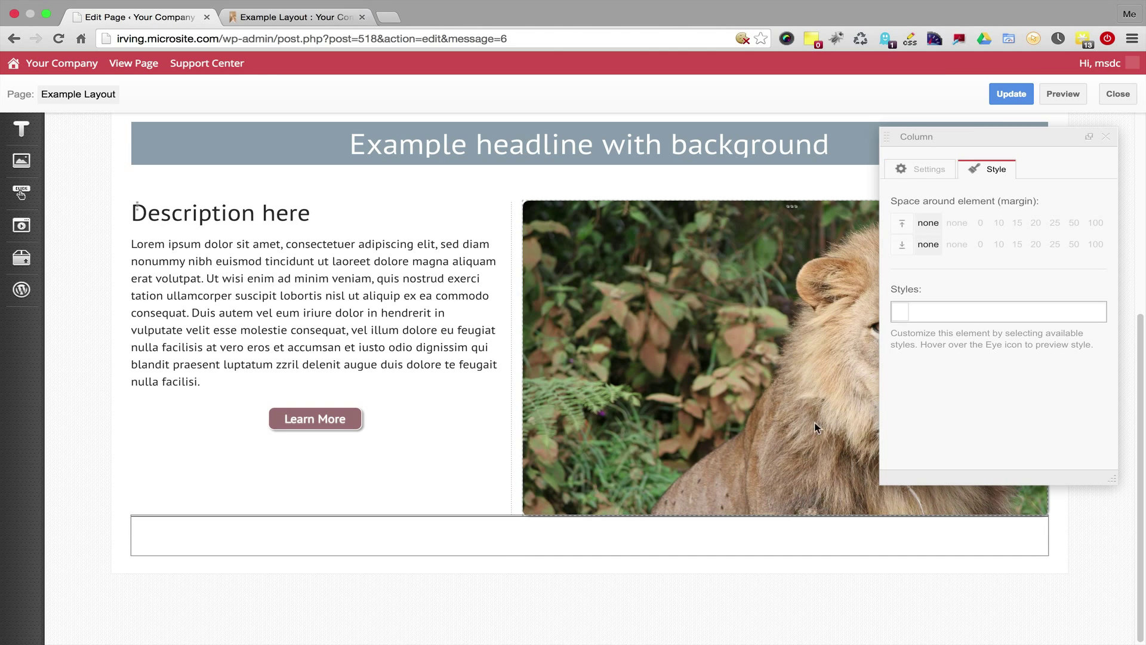
pyautogui.click(1074, 222)
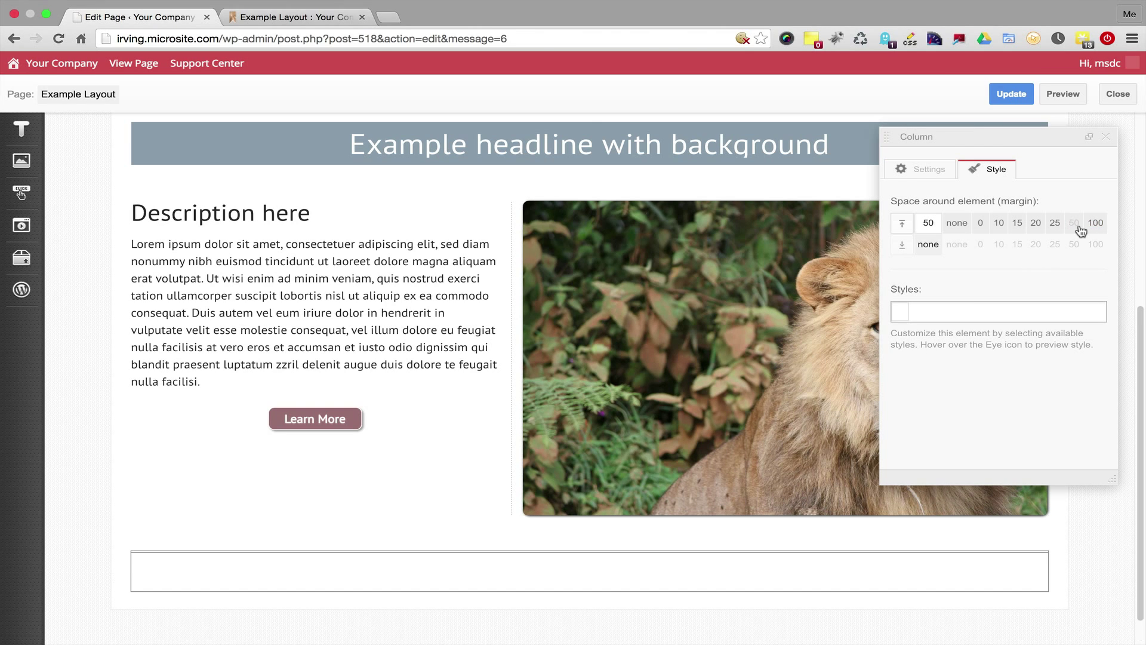
pyautogui.click(1105, 515)
# - Insert a WordPress Text element below the line with the Heading 2 "Columns and Video" and a lorem ipsum paragraph
pyautogui.scroll(-1, 1105, 516)
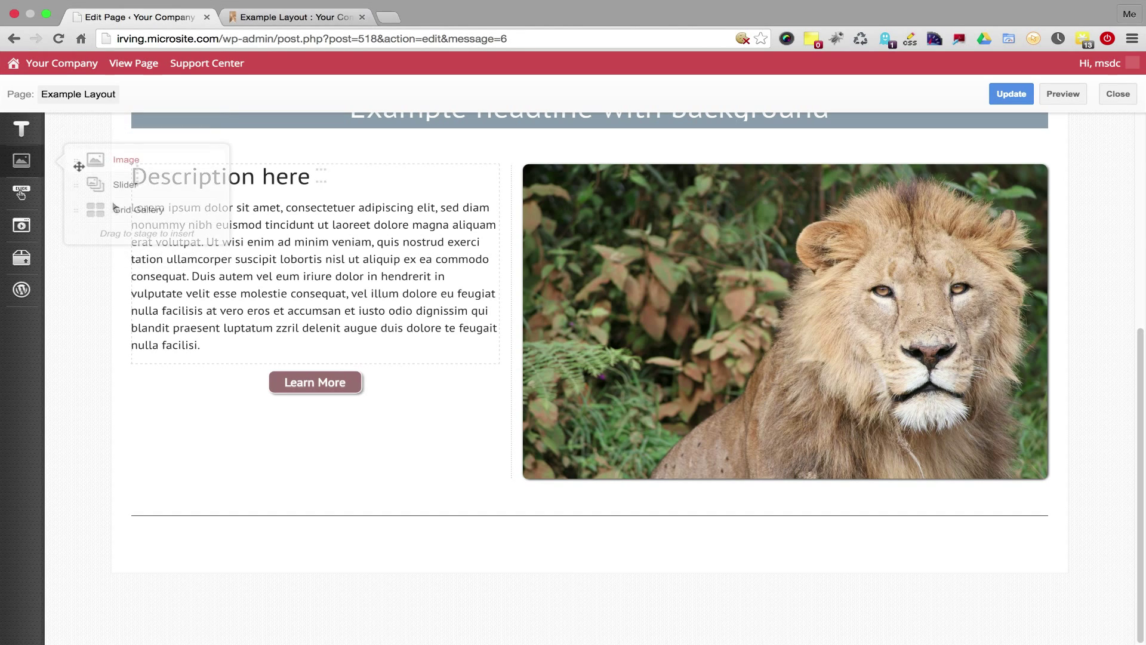
pyautogui.moveTo(18, 127)
pyautogui.moveTo(126, 203); pyautogui.dragTo(281, 562)
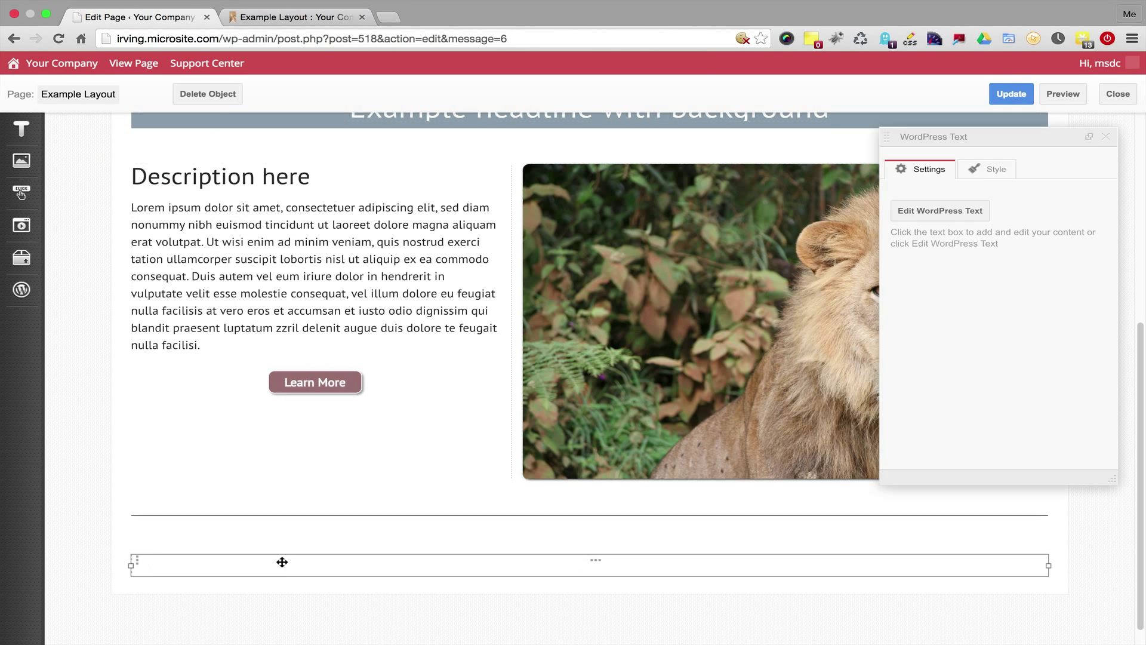
pyautogui.doubleClick(282, 562)
pyautogui.write('Columns and Video')
pyautogui.hotkey('alt', 'shift', '2')
pyautogui.press('Return')
pyautogui.write('Lorem ipsum dolor sit amet, consectetuer adipiscing elit, sed diam nonummy nibh euismod tincidunt ut laoreet dolore magna aliquam erat volutpat. Ut wisi enim ad minim veniam, quis nostrud exerci tation ullamcorper suscipit lobortis nisl ut aliquip ex ea commodo consequat. Duis autem vel eum iriure dolor in hendrerit in vulputate velit esse molestie consequat, vel illum dolore eu feugiat nulla facilisis at vero eros et accumsan et iusto odio dignissim qui blandit praesent luptatum zzril delenit augue duis dolore te feugait nulla facilisi.')
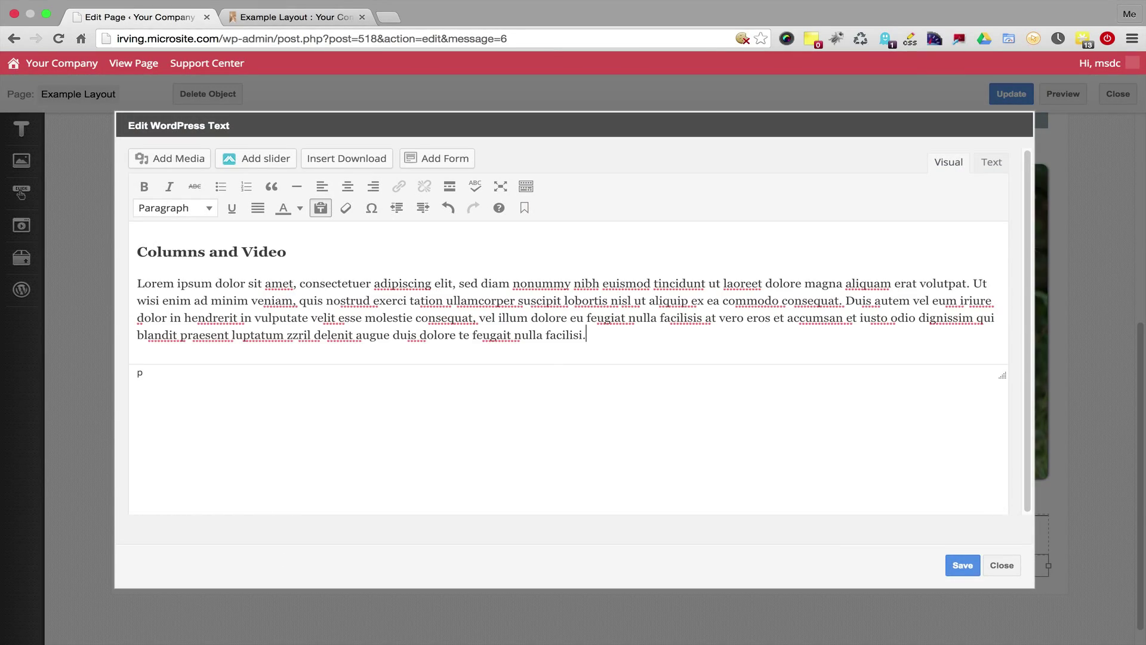
pyautogui.click(961, 565)
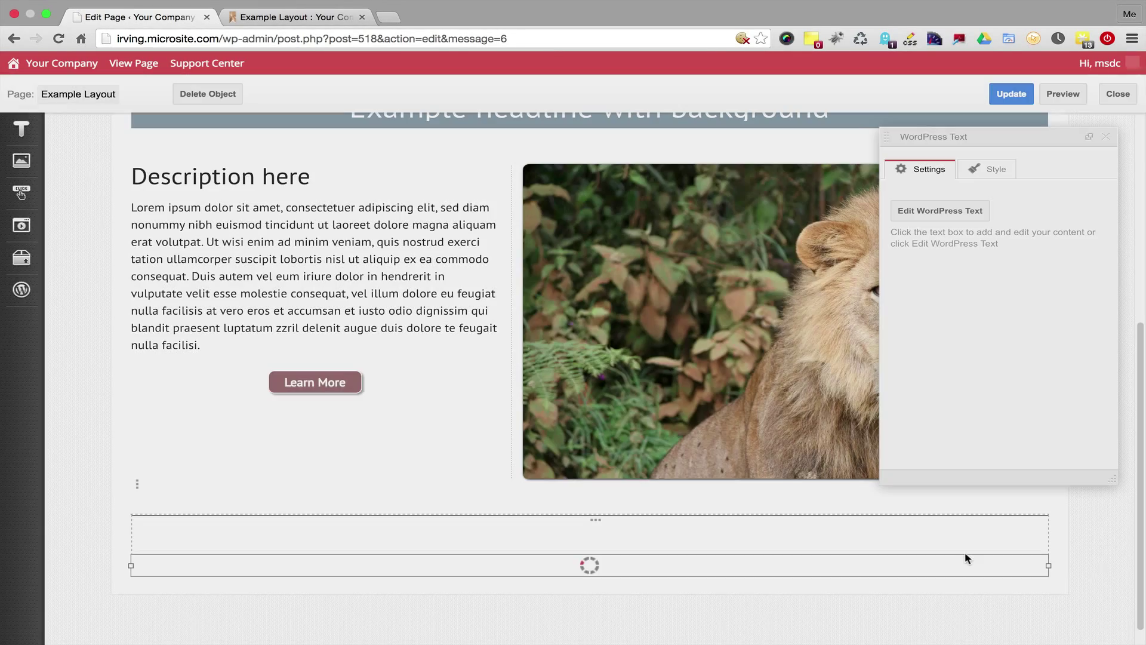
# - Split the "Columns and Video" row into two equal columns with the text on the right, and insert a Video element on the left
pyautogui.scroll(-3, 1042, 572)
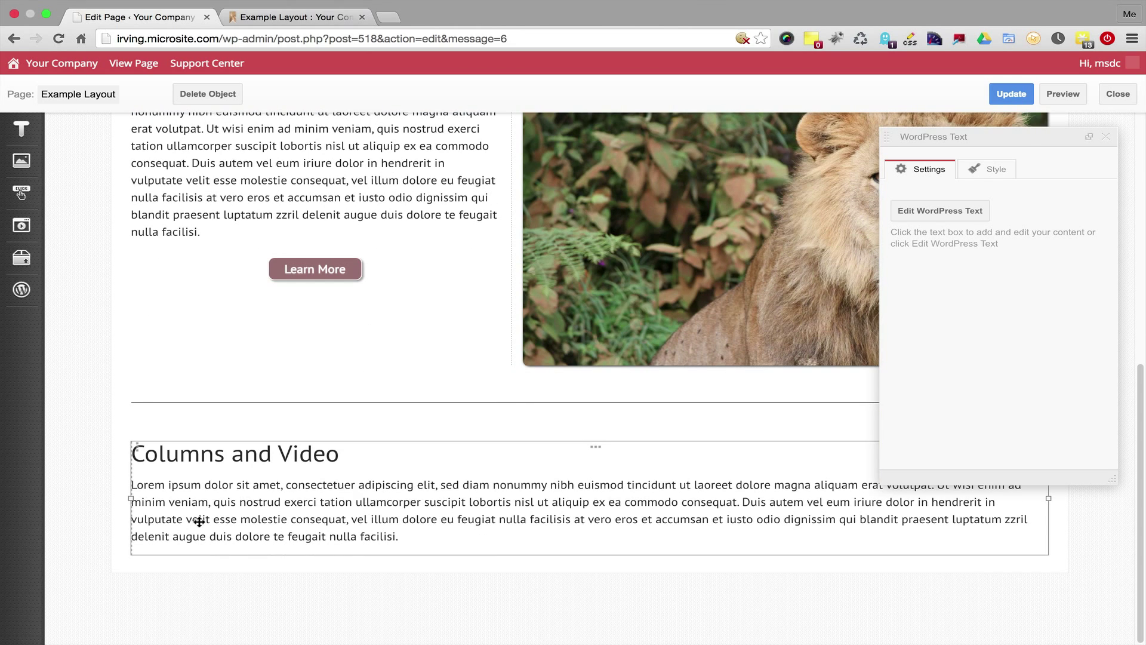
pyautogui.moveTo(132, 498); pyautogui.dragTo(590, 488)
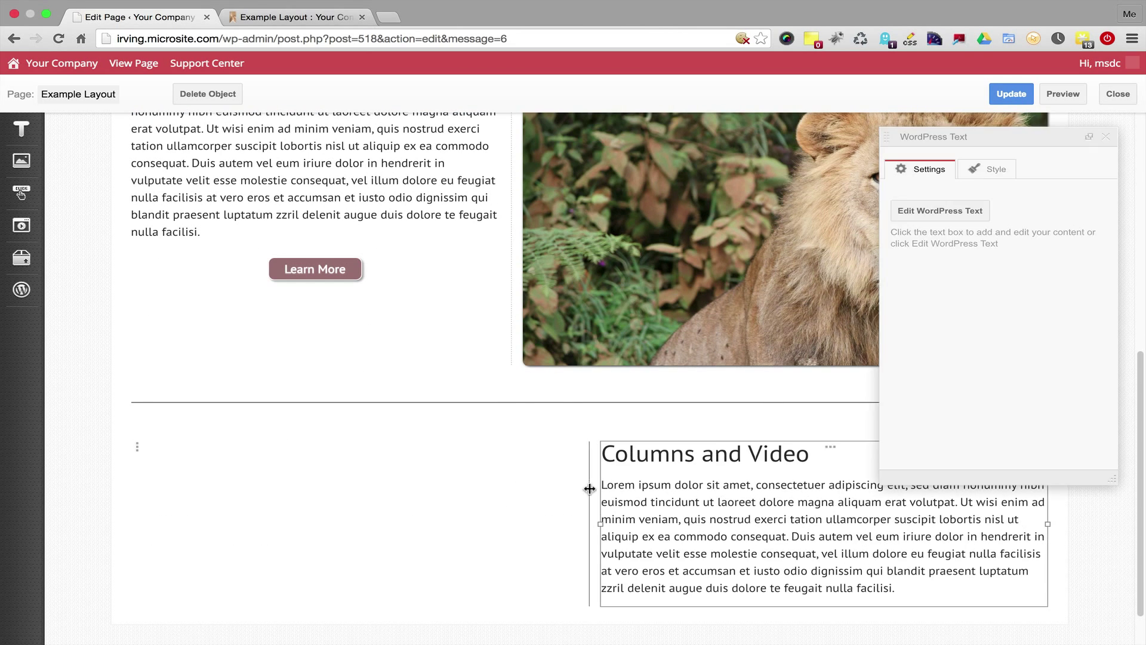
pyautogui.click(72, 327)
pyautogui.moveTo(25, 223)
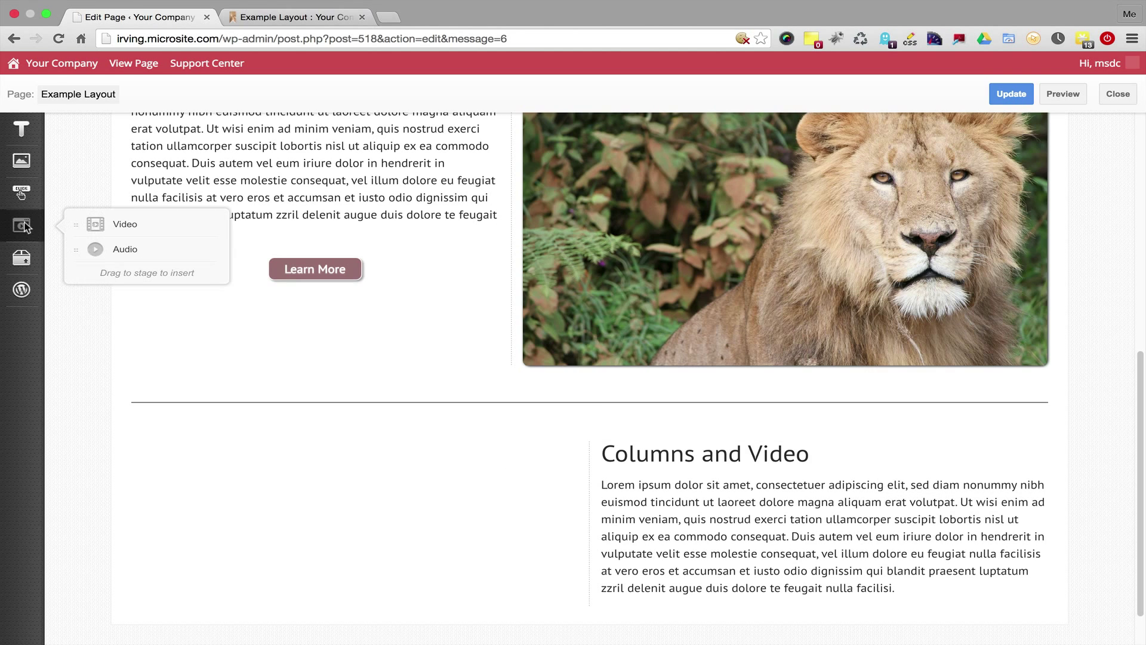
pyautogui.moveTo(70, 231)
pyautogui.mouseDown()
pyautogui.moveTo(115, 233)
pyautogui.moveTo(347, 478)
pyautogui.mouseUp()
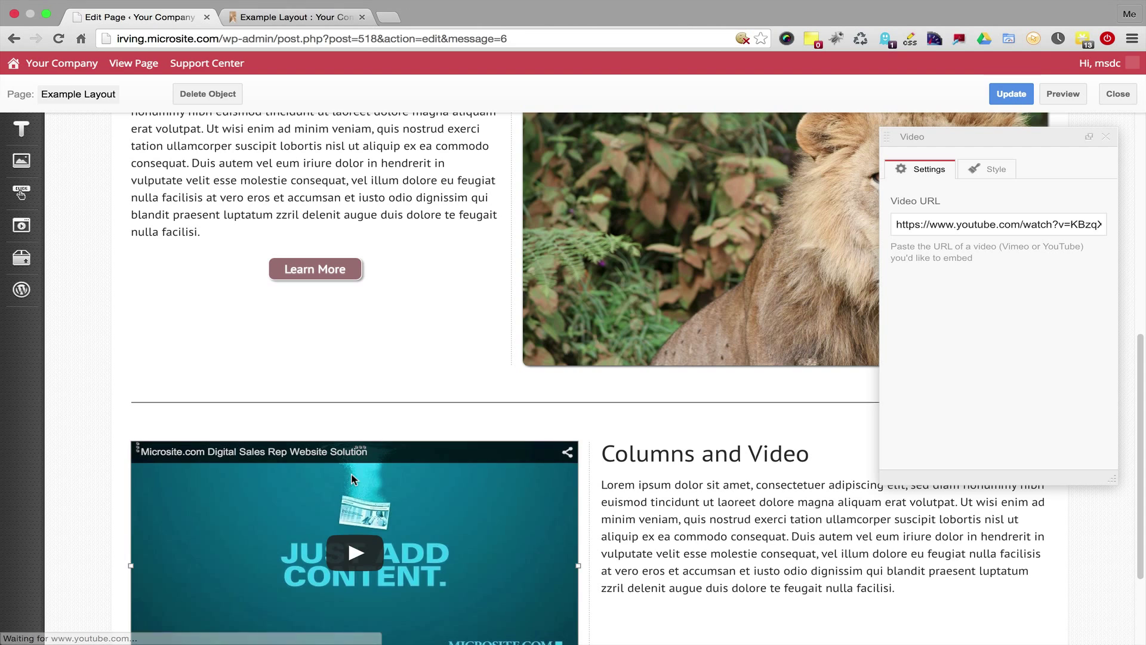
pyautogui.scroll(-5, 643, 528)
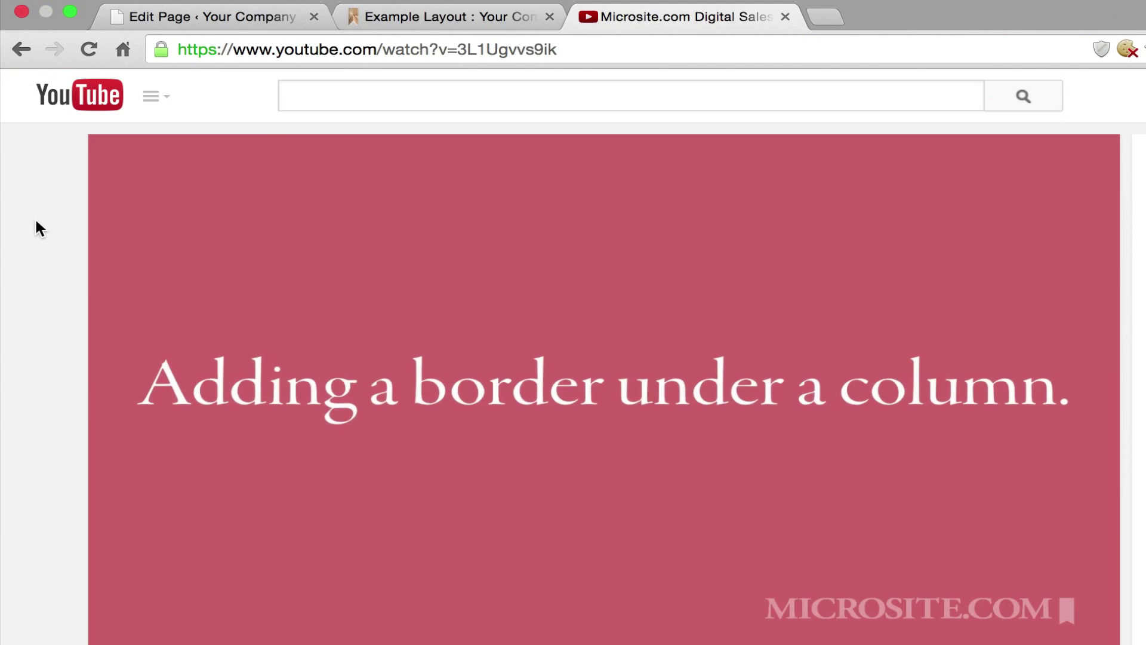
pyautogui.moveTo(567, 48); pyautogui.dragTo(178, 46)
pyautogui.press('super+c')
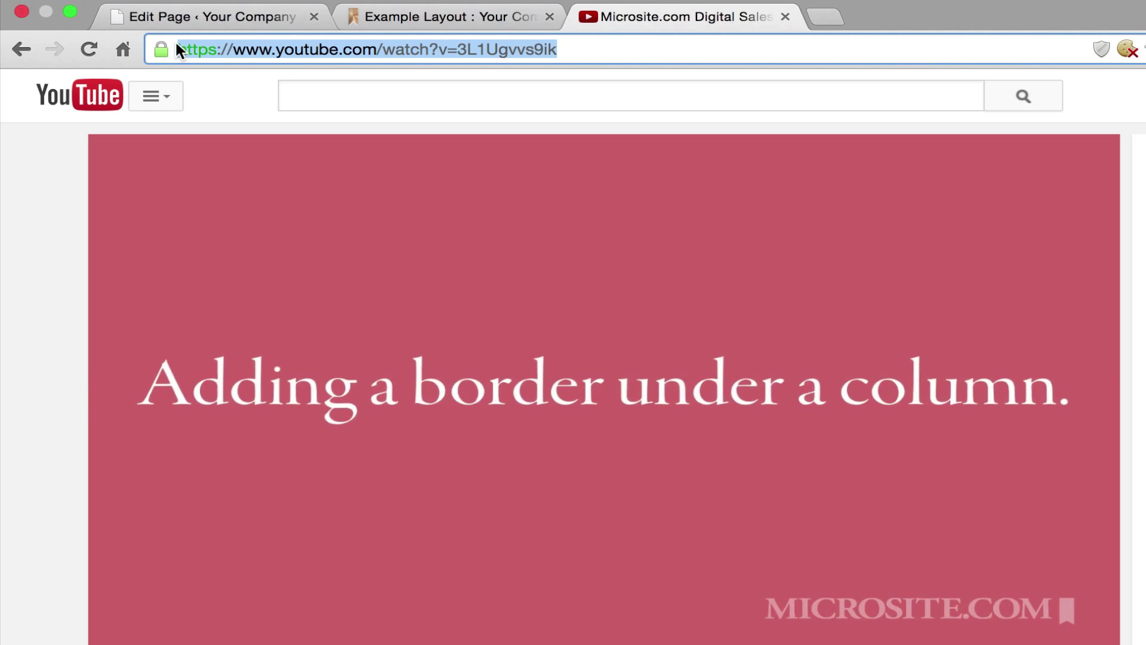
pyautogui.click(281, 18)
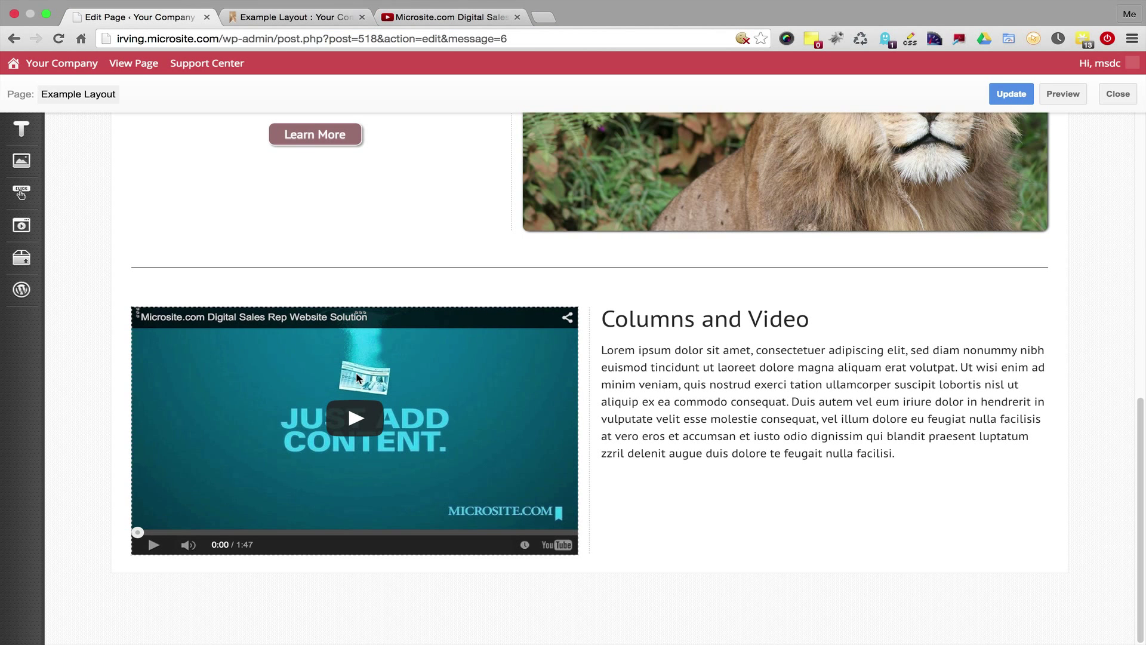
pyautogui.click(355, 378)
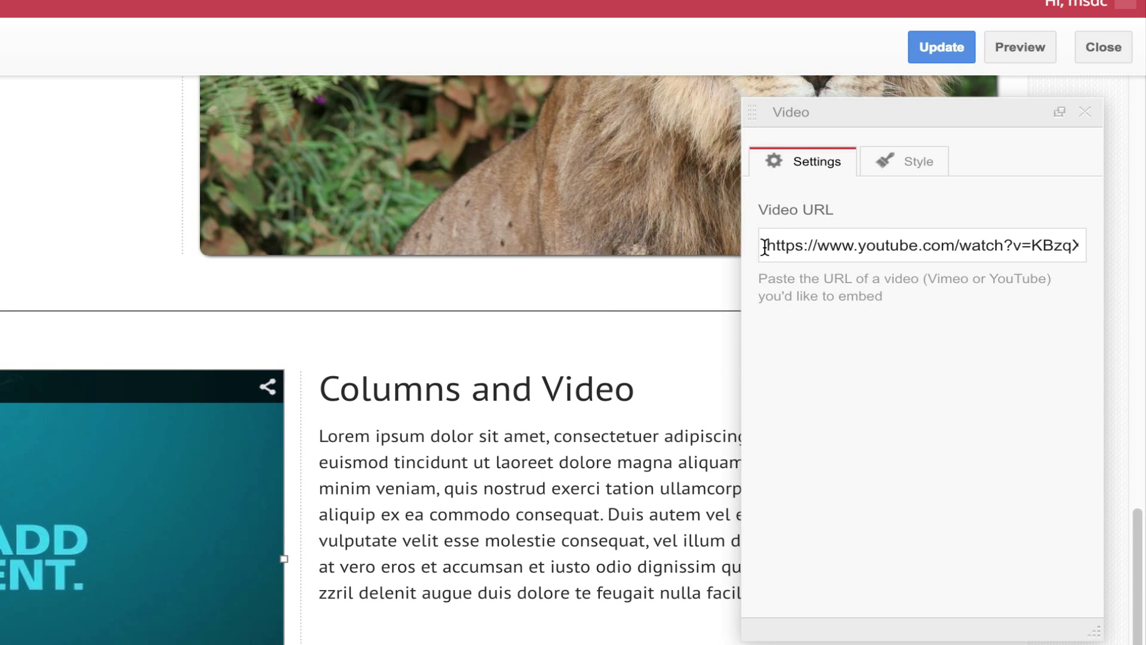
pyautogui.moveTo(764, 247); pyautogui.dragTo(1121, 248)
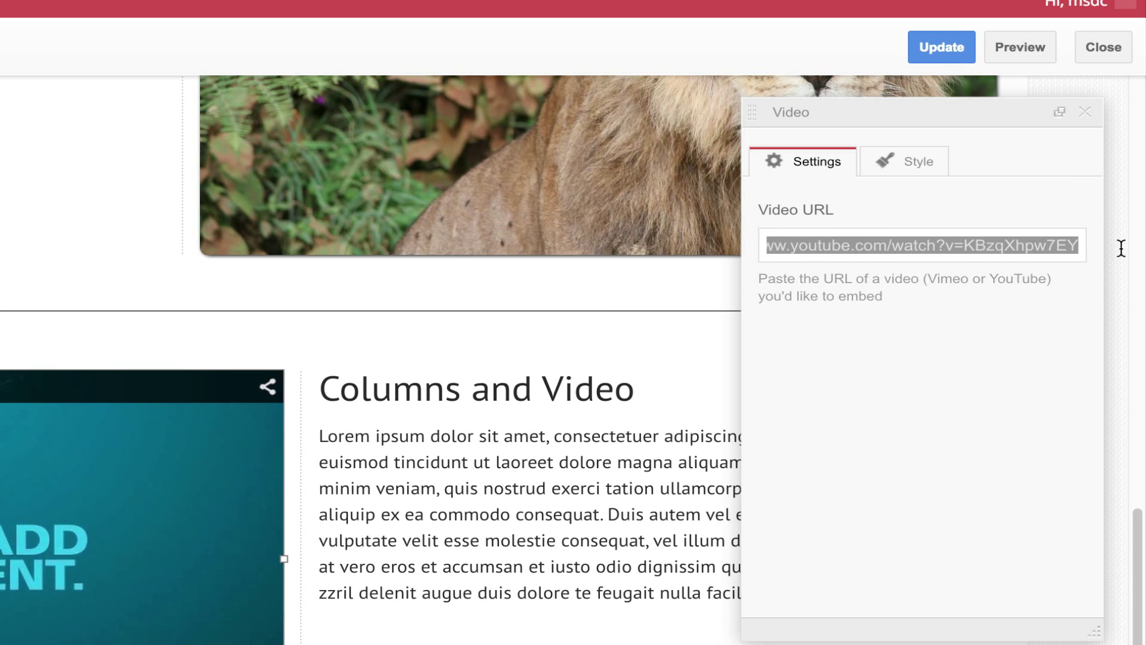
pyautogui.press('super+v')
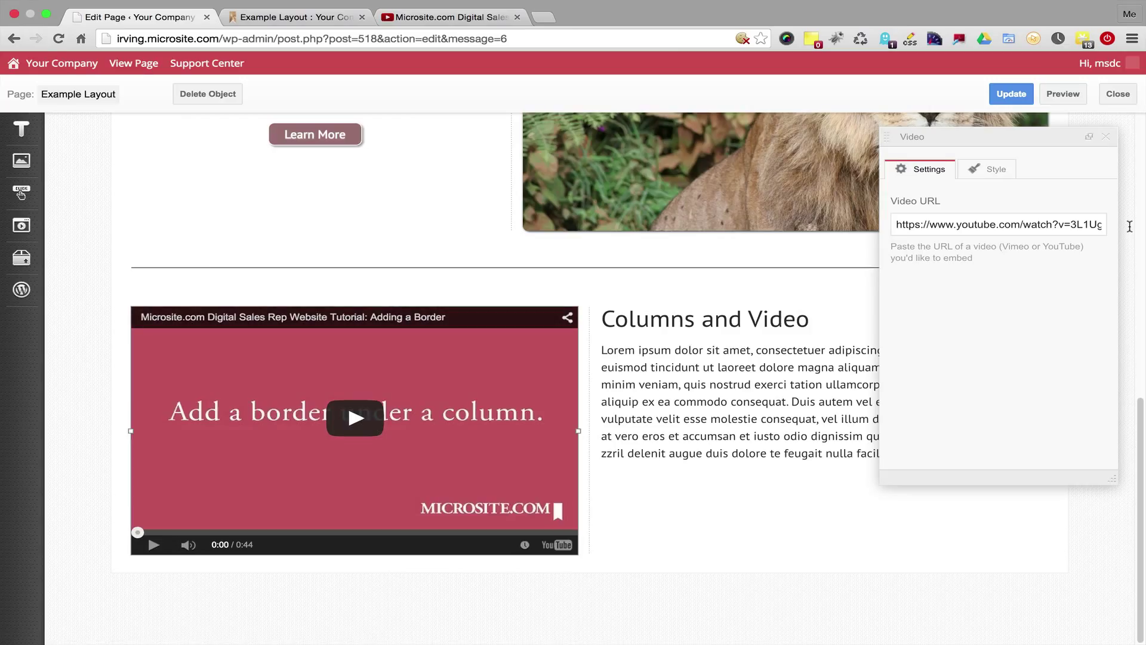
# - Add a slide-in animation style in the "Columns and Video" section and check the page preview
pyautogui.click(907, 311)
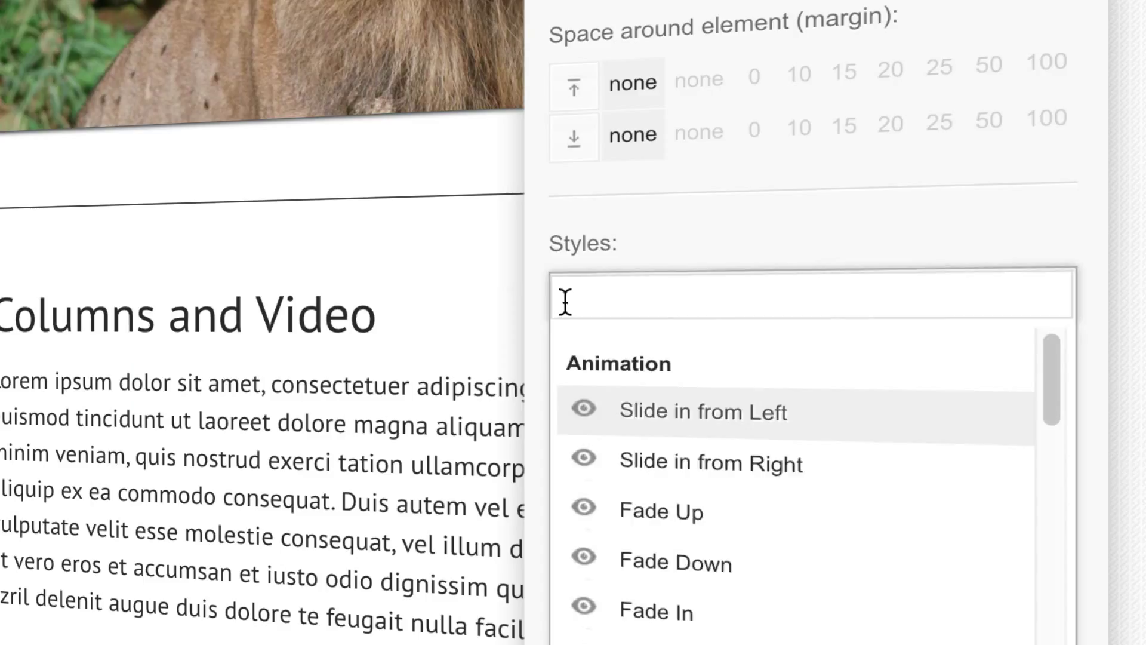
pyautogui.write('sl')
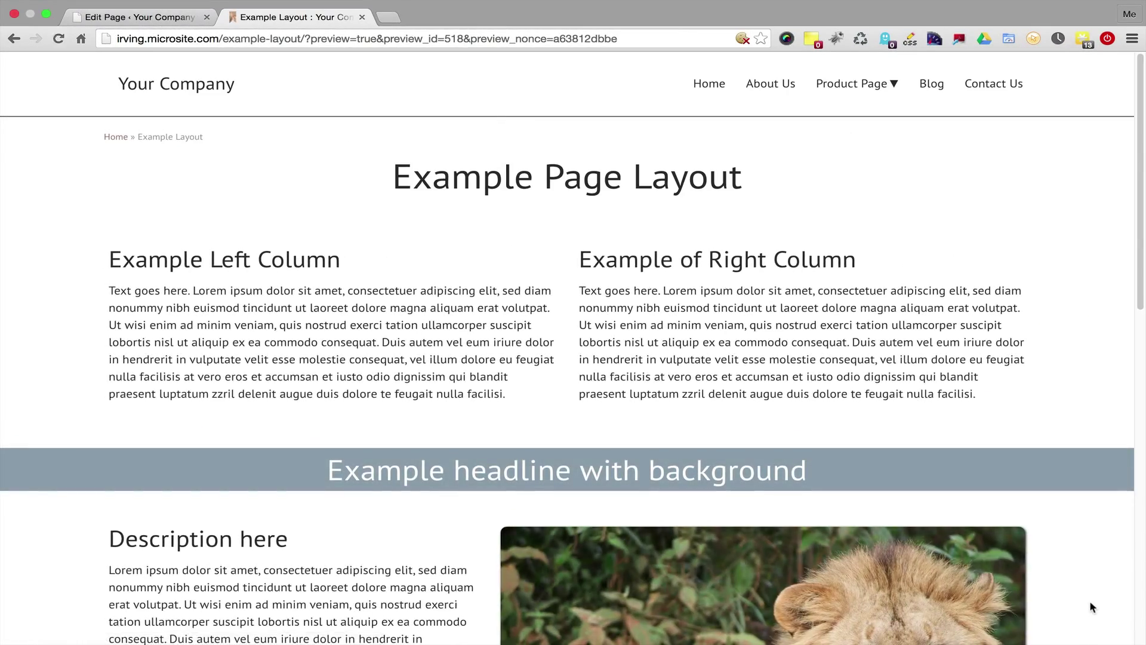
pyautogui.scroll(-8, 1088, 605)
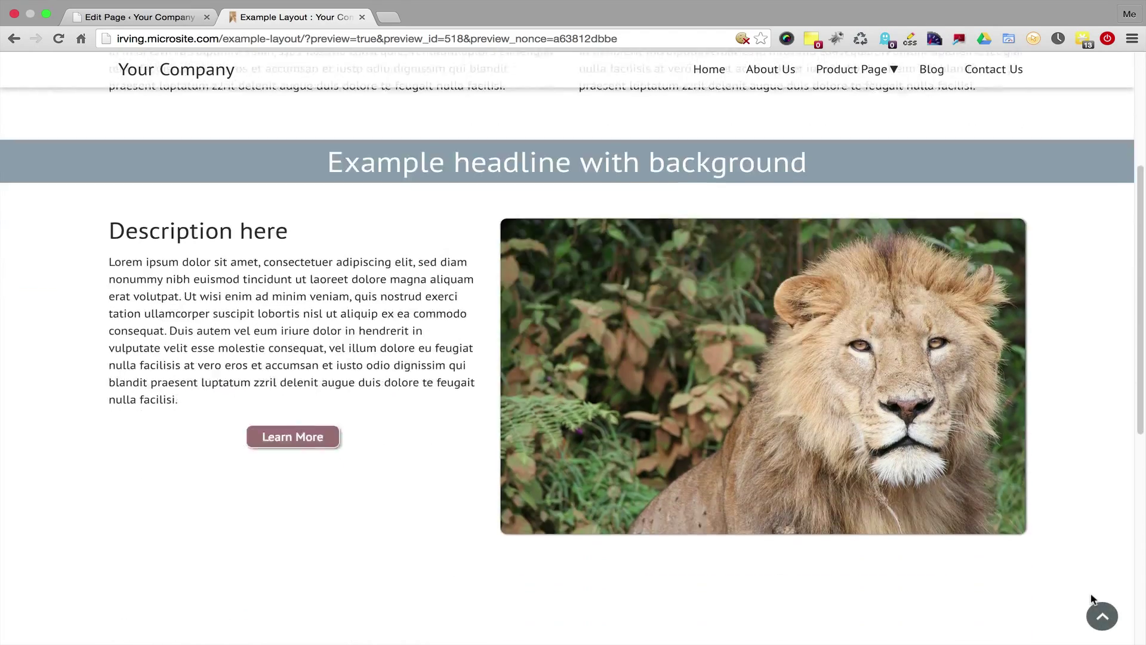
pyautogui.scroll(-8, 1091, 593)
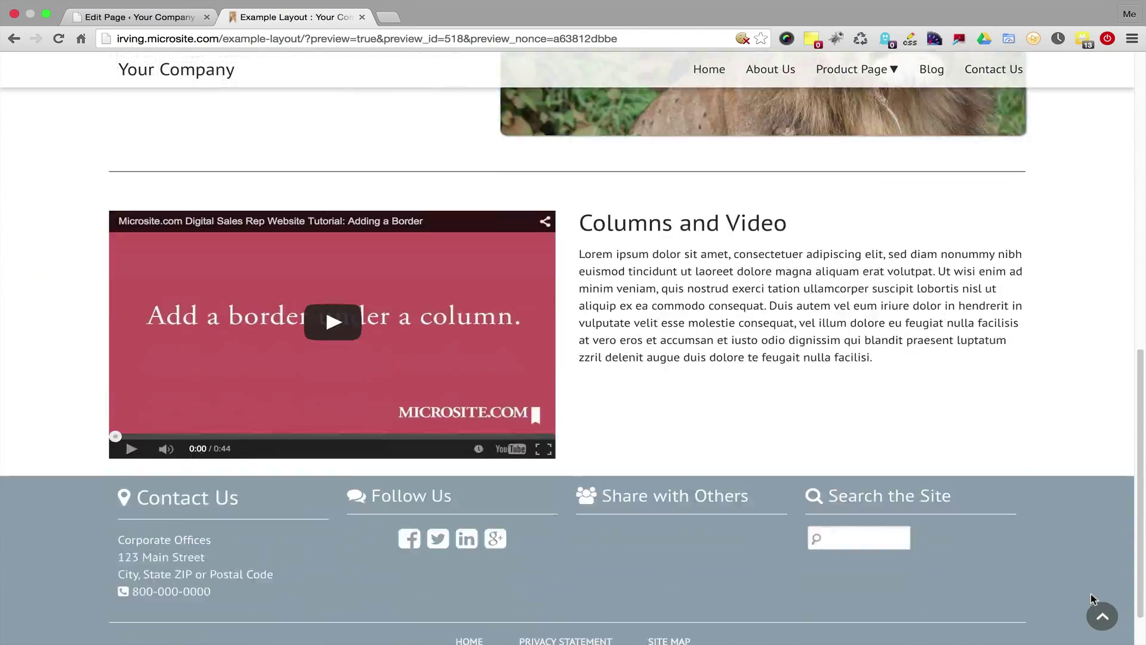